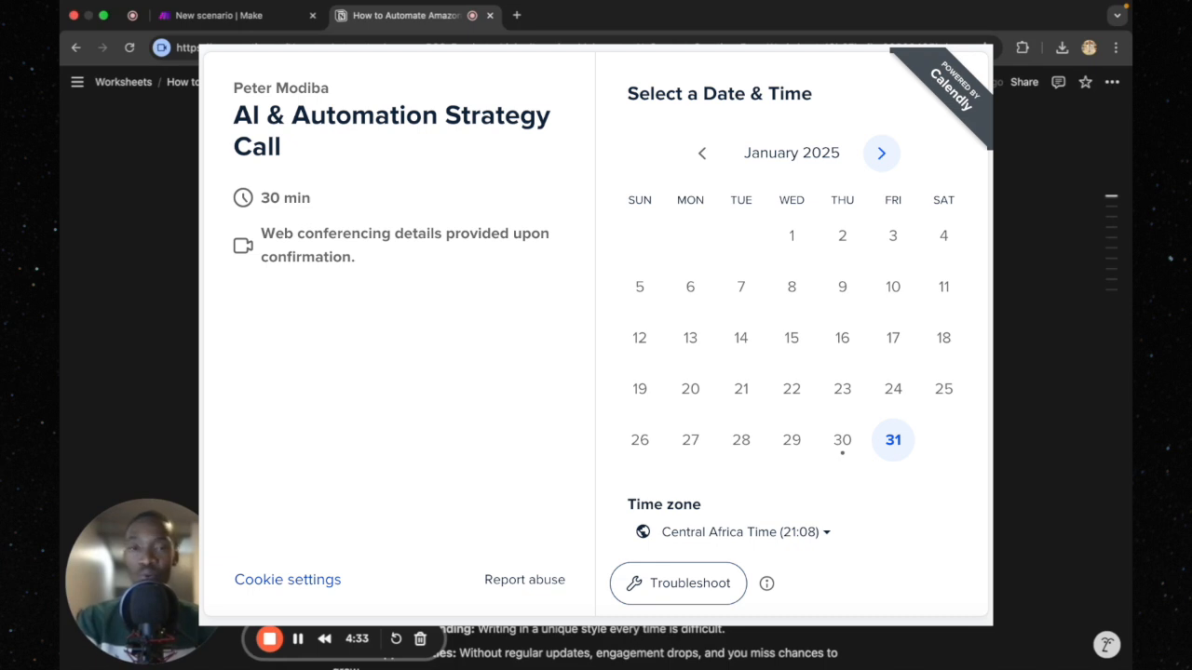
Read the worksheet's title and the "What's the Problem? (Pain Points)" section
{"action": "key", "text": "Escape"}
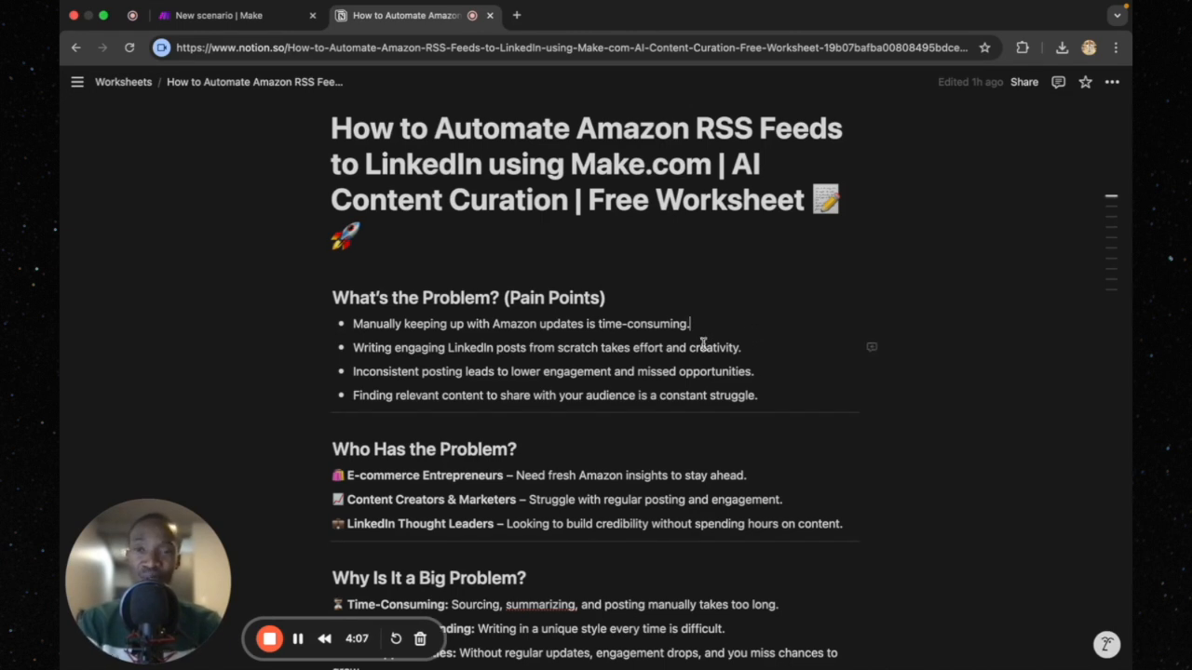
{"action": "scroll", "coordinate": [771, 381], "scroll_direction": "down", "scroll_amount": 2}
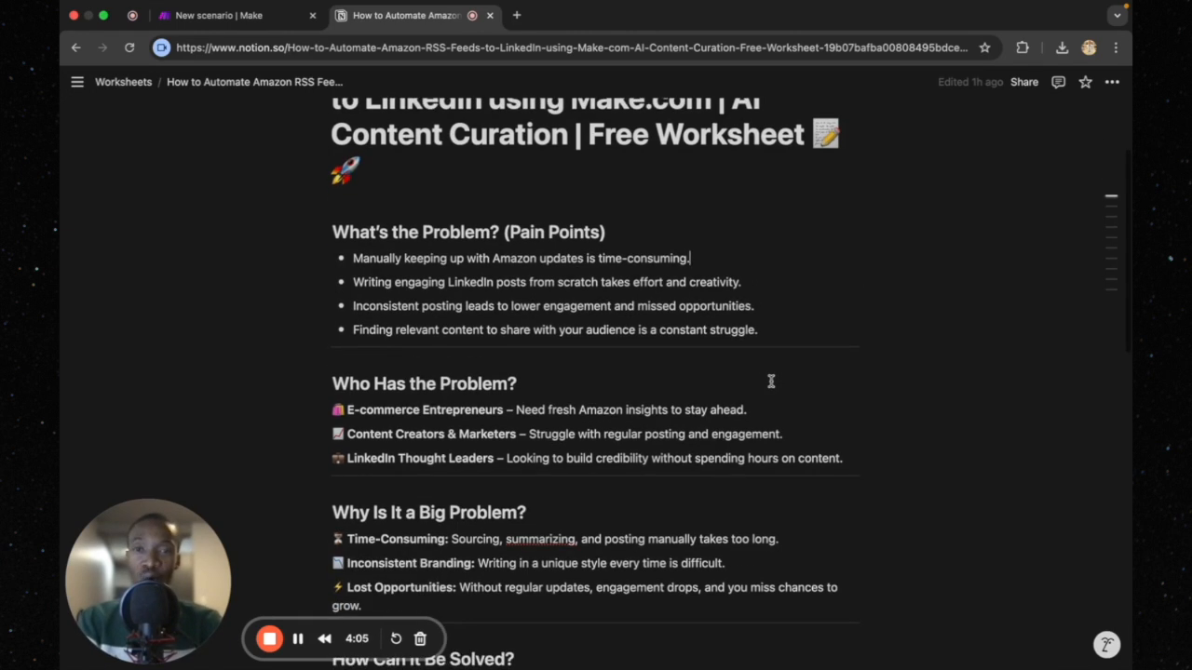
{"action": "scroll", "coordinate": [771, 381], "scroll_direction": "down", "scroll_amount": 1}
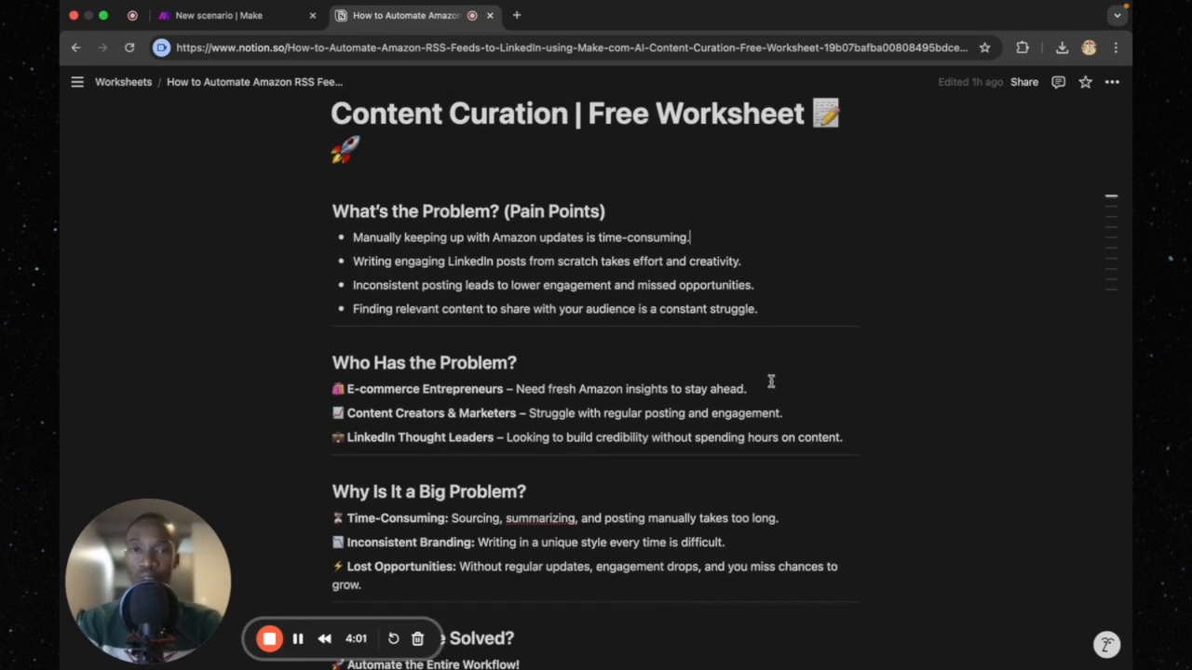
{"action": "scroll", "coordinate": [771, 381], "scroll_direction": "up", "scroll_amount": 3}
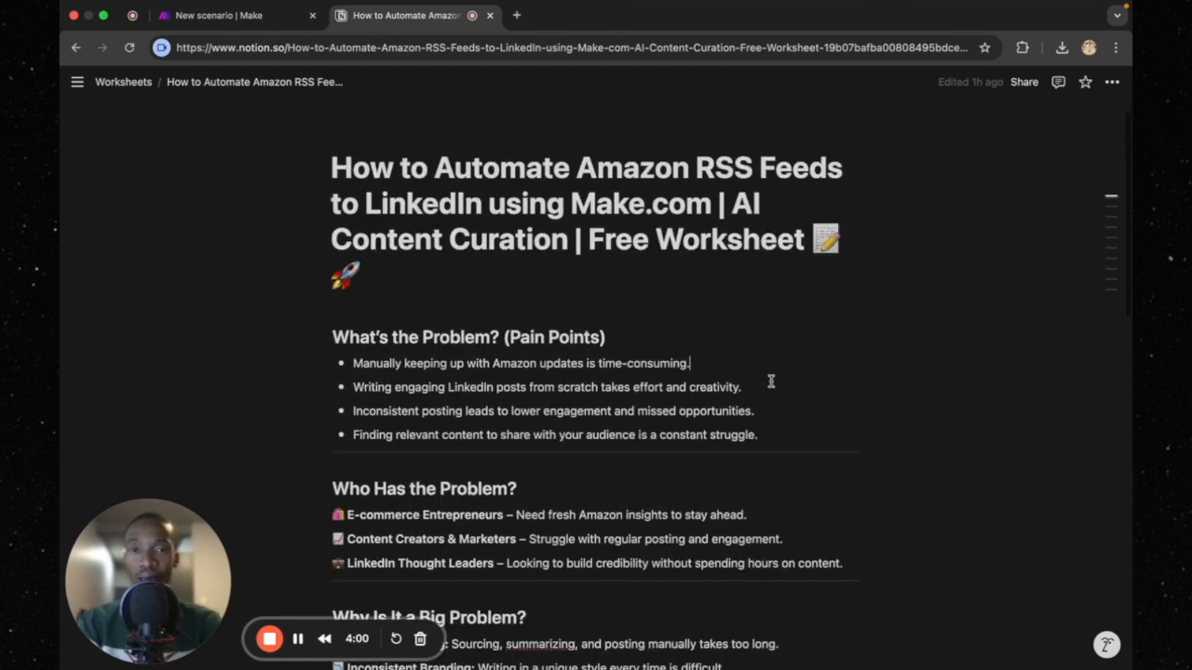
{"action": "scroll", "coordinate": [771, 380], "scroll_direction": "down", "scroll_amount": 1}
{"action": "scroll", "coordinate": [771, 381], "scroll_direction": "down", "scroll_amount": 2}
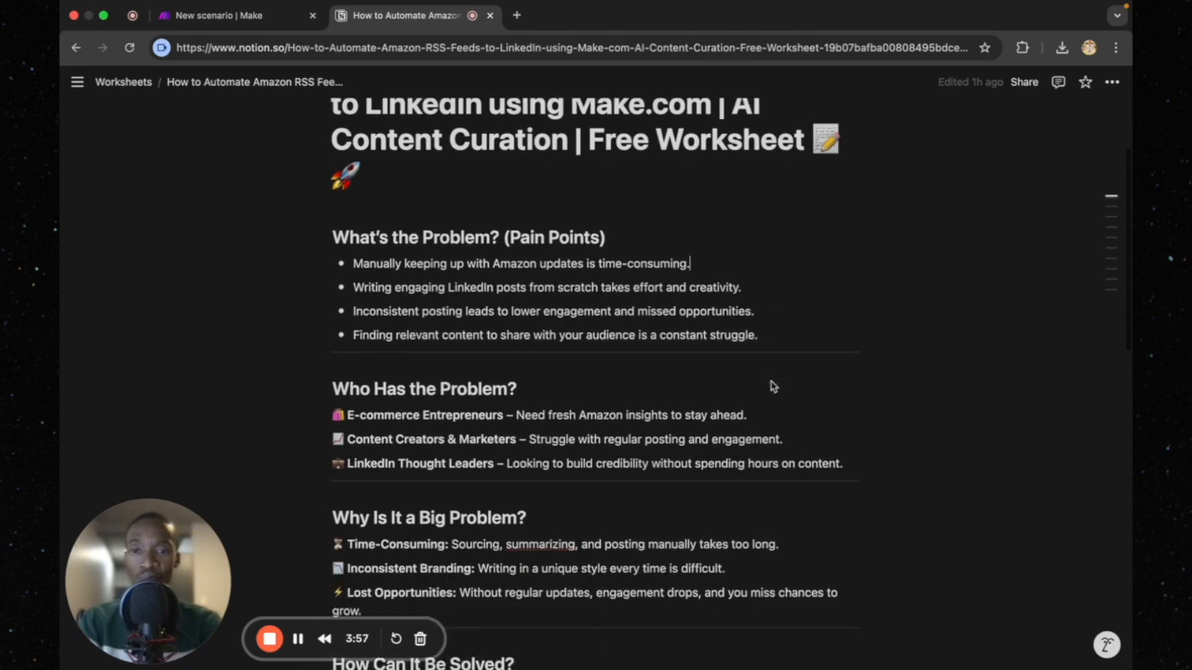
{"action": "scroll", "coordinate": [771, 380], "scroll_direction": "down", "scroll_amount": 1}
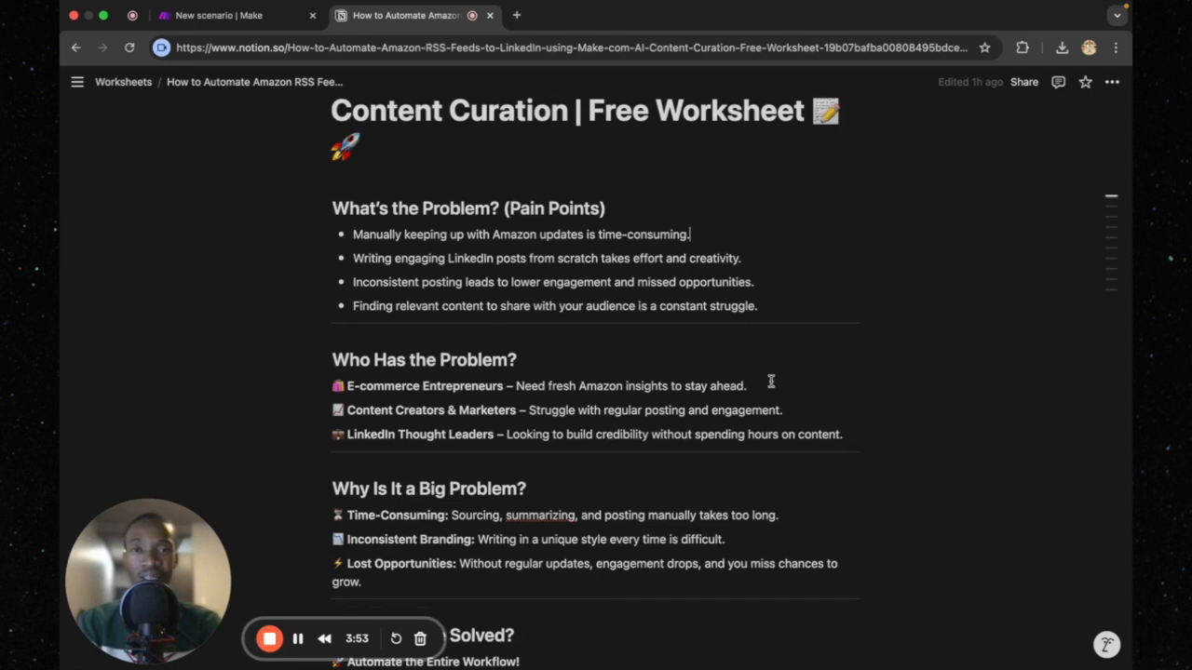
{"action": "scroll", "coordinate": [771, 381], "scroll_direction": "down", "scroll_amount": 1}
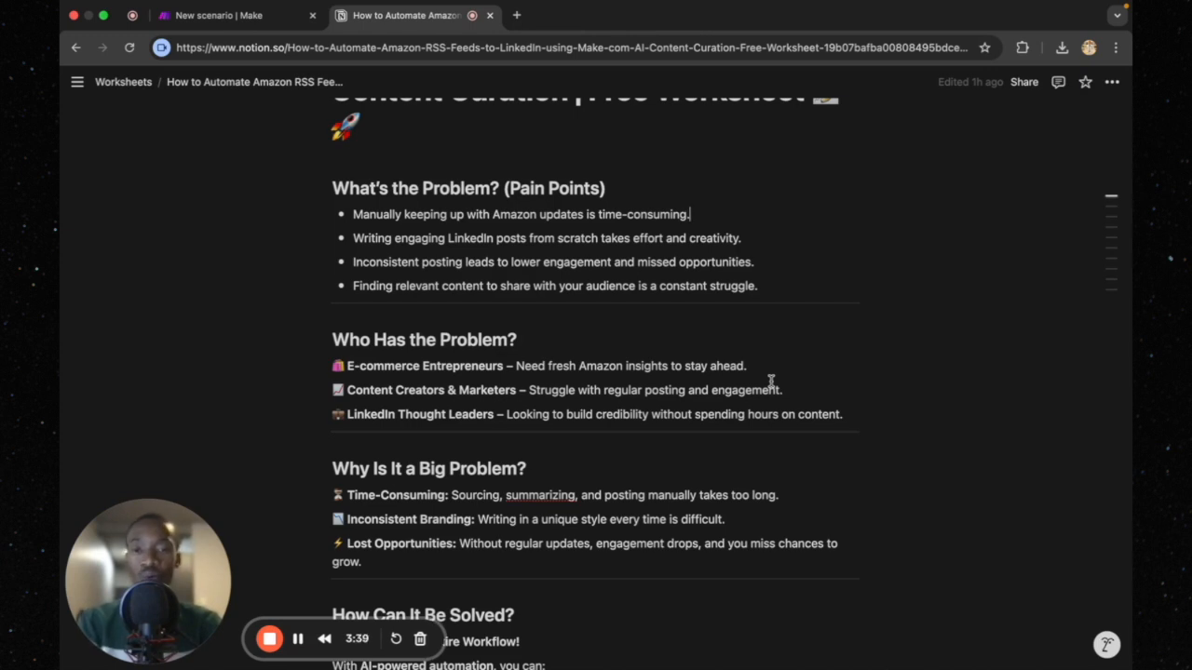
{"action": "scroll", "coordinate": [848, 385], "scroll_direction": "up", "scroll_amount": 1}
{"action": "scroll", "coordinate": [849, 384], "scroll_direction": "up", "scroll_amount": 5}
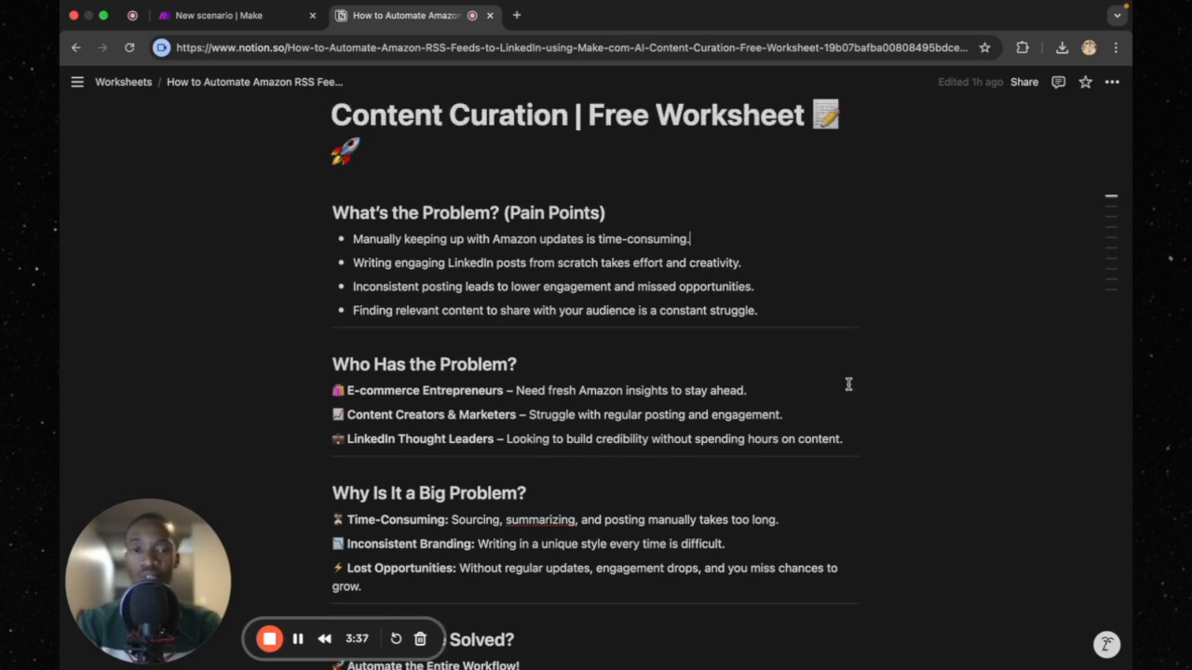
{"action": "scroll", "coordinate": [848, 384], "scroll_direction": "up", "scroll_amount": 2}
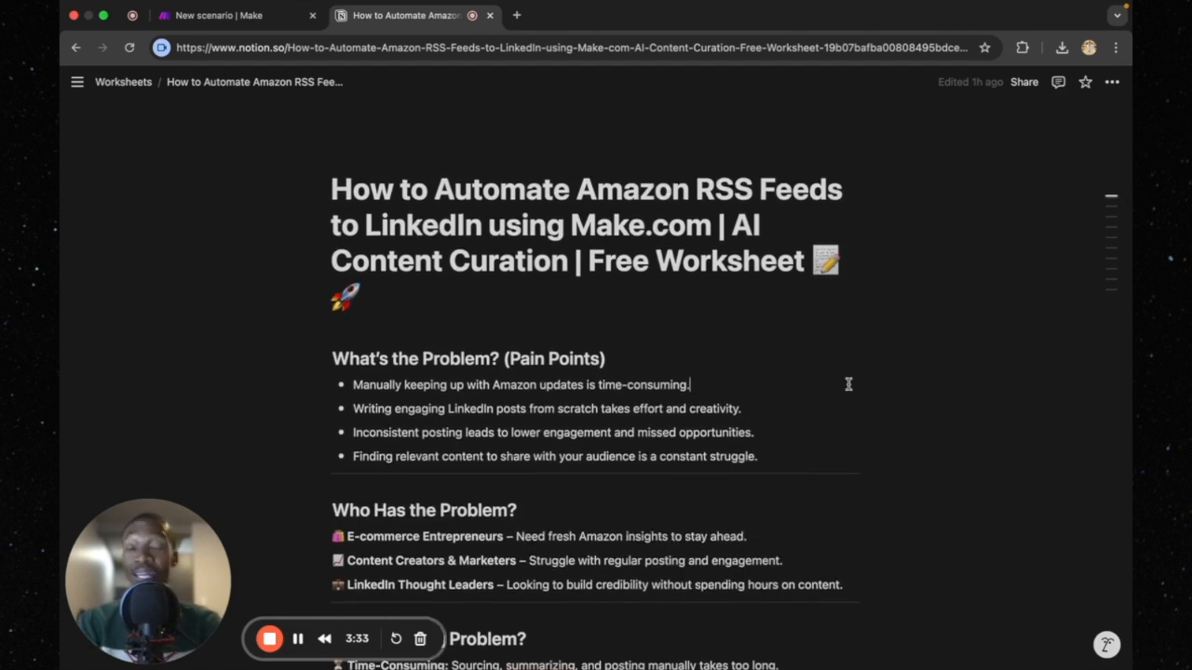
{"action": "scroll", "coordinate": [848, 385], "scroll_direction": "down", "scroll_amount": 1}
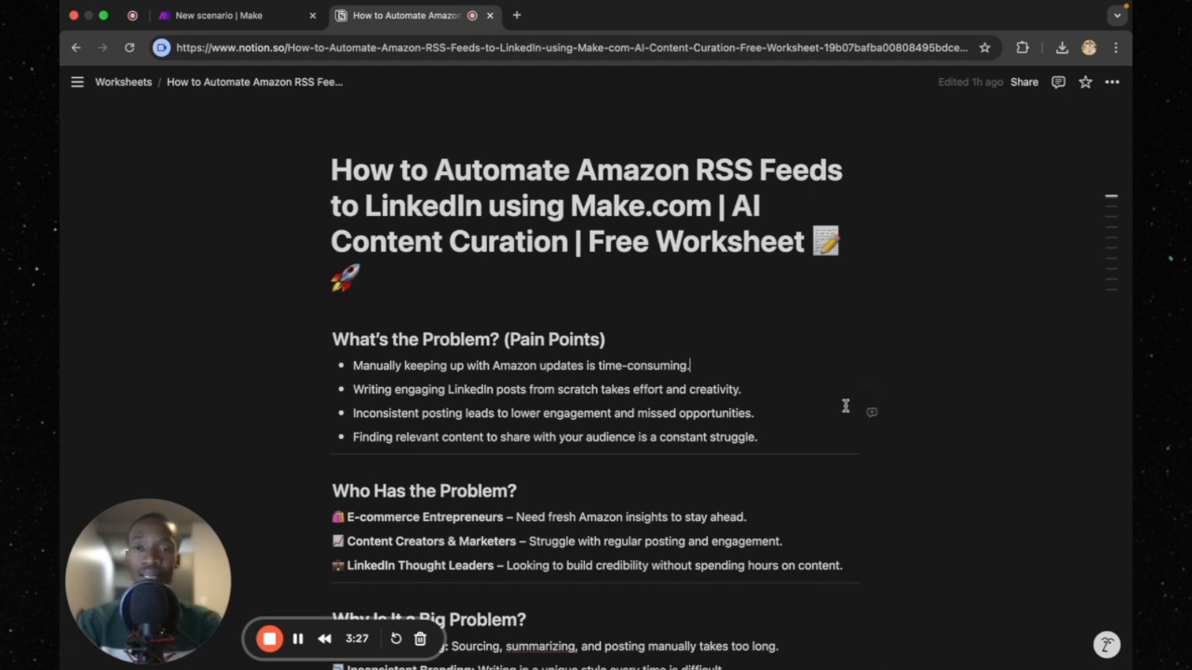
{"action": "scroll", "coordinate": [846, 406], "scroll_direction": "down", "scroll_amount": 2}
{"action": "scroll", "coordinate": [845, 406], "scroll_direction": "down", "scroll_amount": 1}
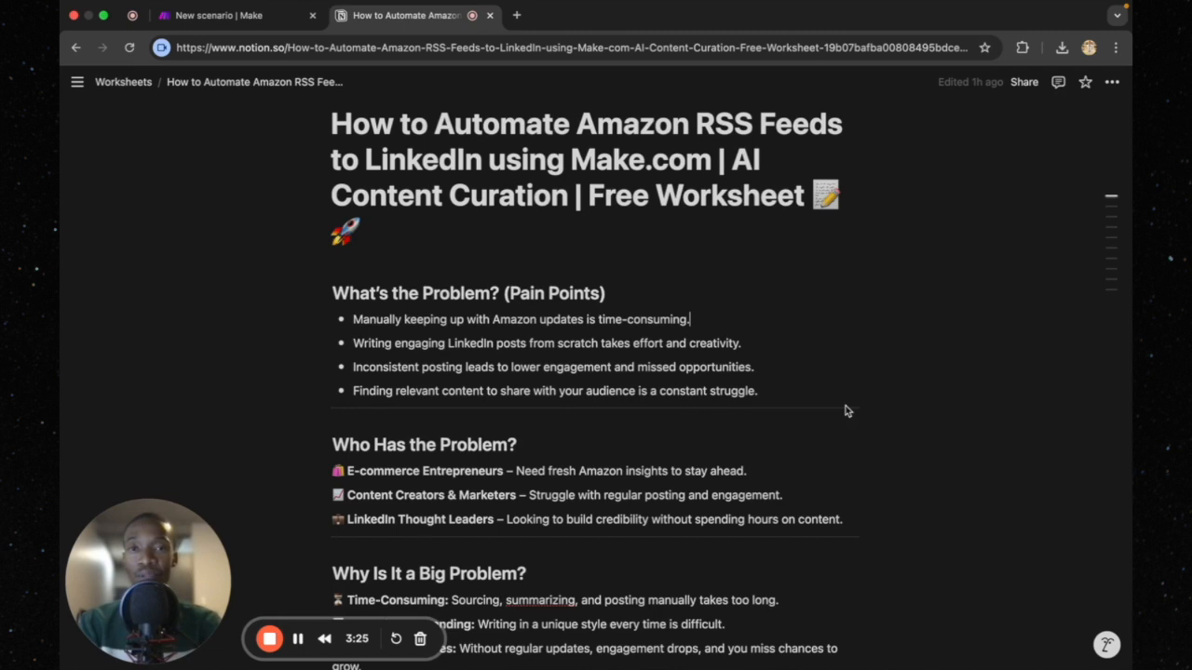
{"action": "scroll", "coordinate": [826, 330], "scroll_direction": "down", "scroll_amount": 1}
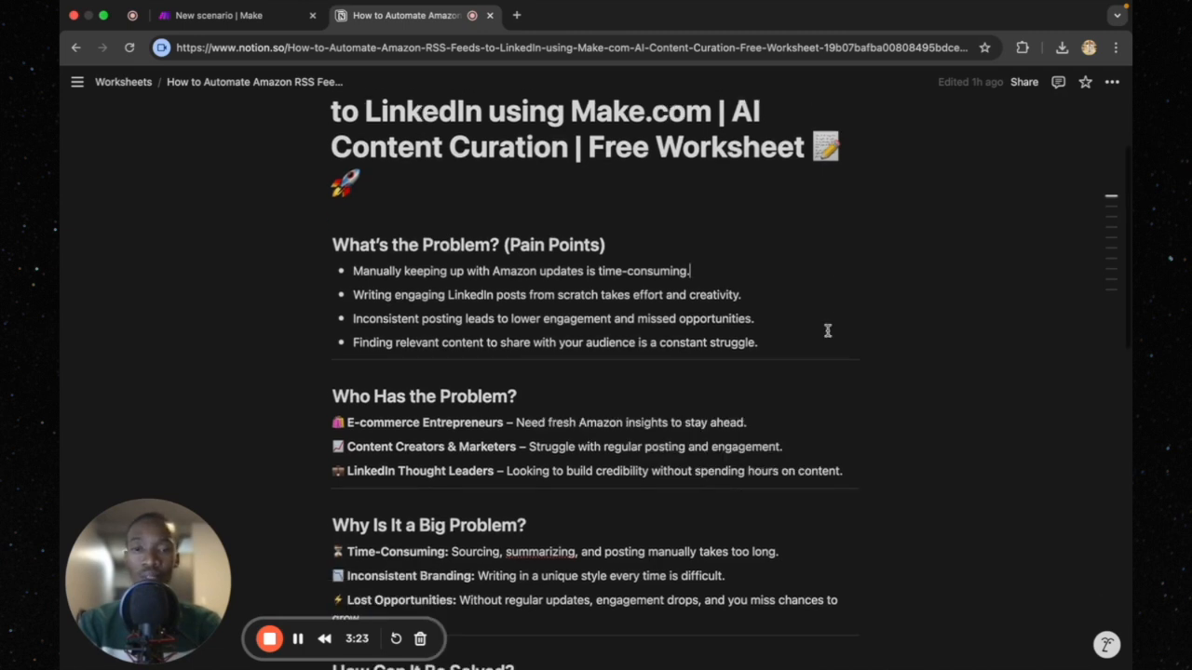
Read the worksheet's "Who Has the Problem?" section on the three audience groups
{"action": "scroll", "coordinate": [827, 331], "scroll_direction": "down", "scroll_amount": 5}
{"action": "scroll", "coordinate": [820, 321], "scroll_direction": "up", "scroll_amount": 2}
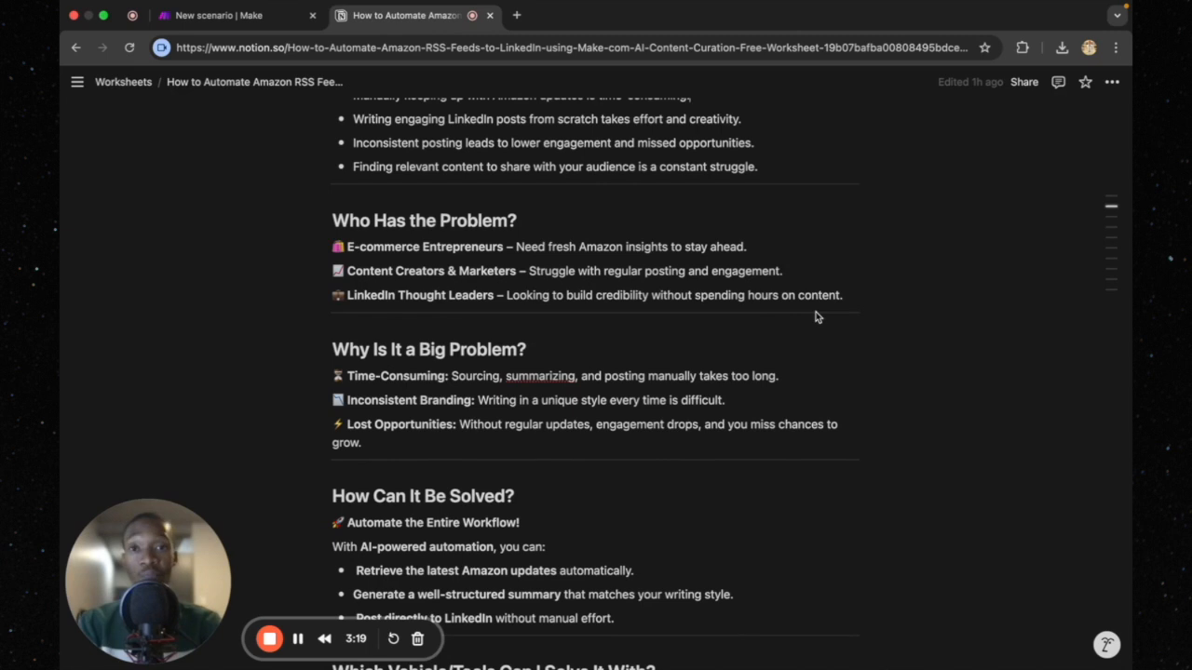
{"action": "scroll", "coordinate": [814, 316], "scroll_direction": "up", "scroll_amount": 1}
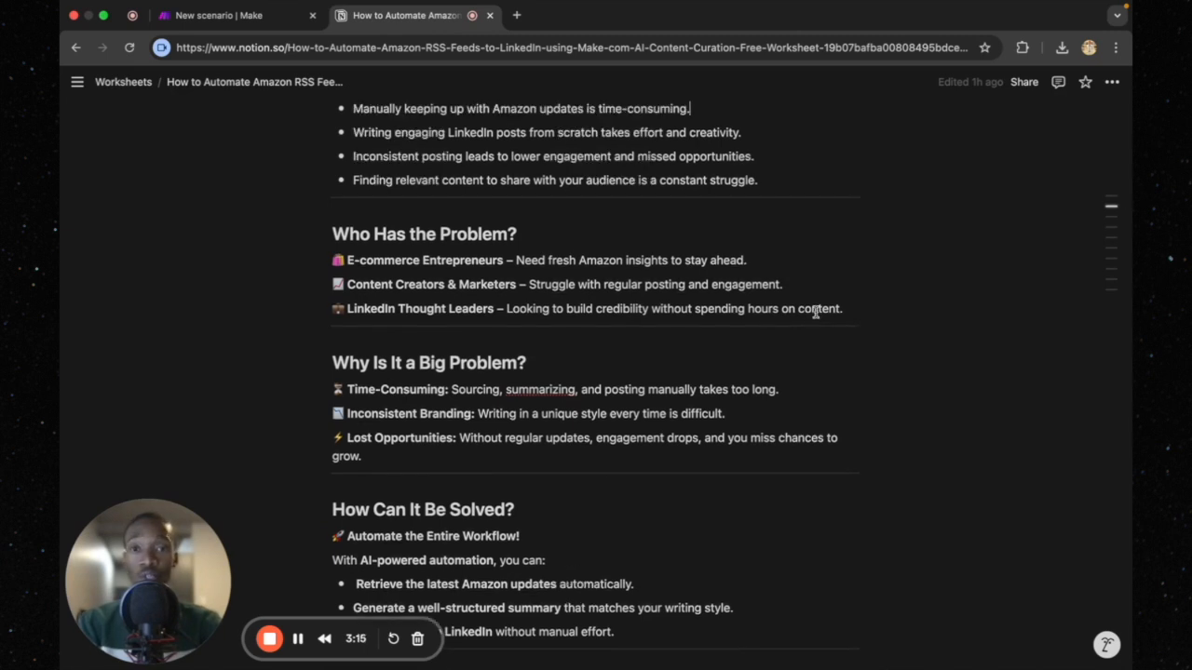
{"action": "scroll", "coordinate": [802, 315], "scroll_direction": "up", "scroll_amount": 1}
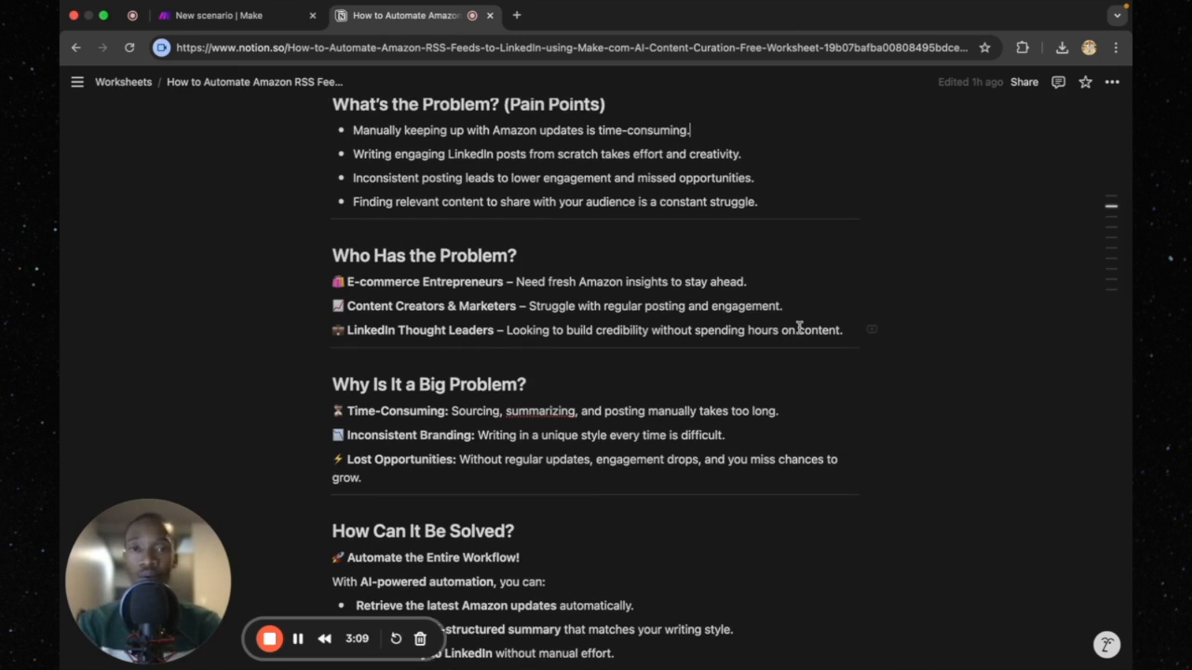
{"action": "scroll", "coordinate": [792, 333], "scroll_direction": "down", "scroll_amount": 1}
{"action": "scroll", "coordinate": [798, 327], "scroll_direction": "down", "scroll_amount": 3}
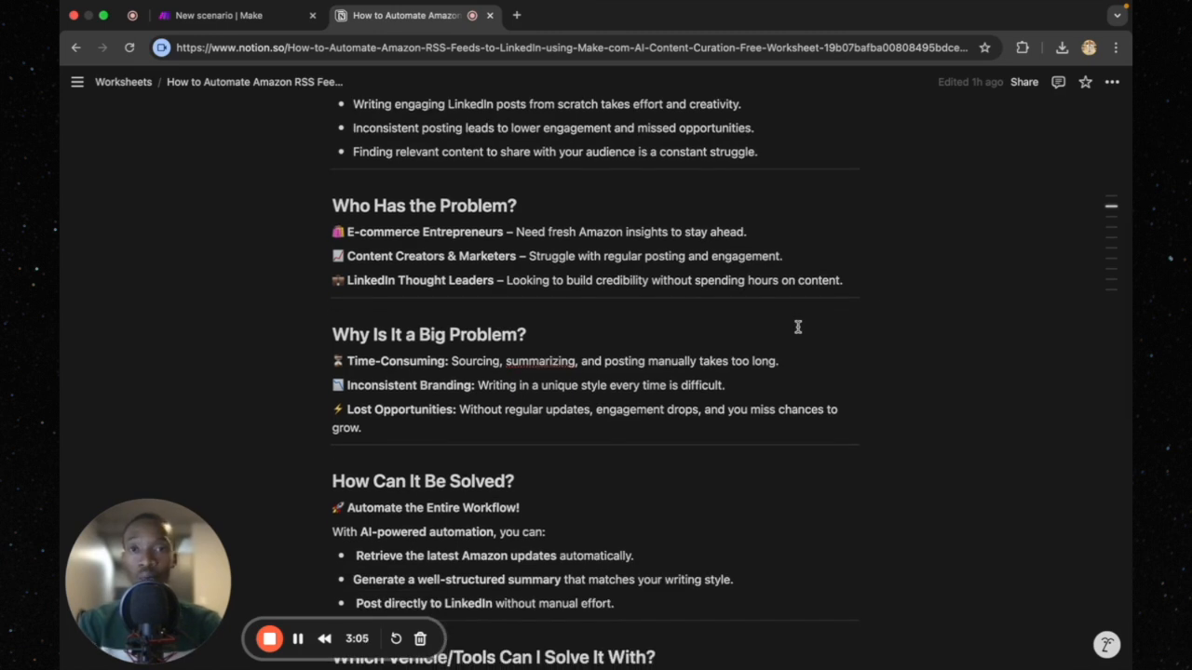
{"action": "scroll", "coordinate": [763, 384], "scroll_direction": "down", "scroll_amount": 2}
{"action": "scroll", "coordinate": [787, 315], "scroll_direction": "up", "scroll_amount": 3}
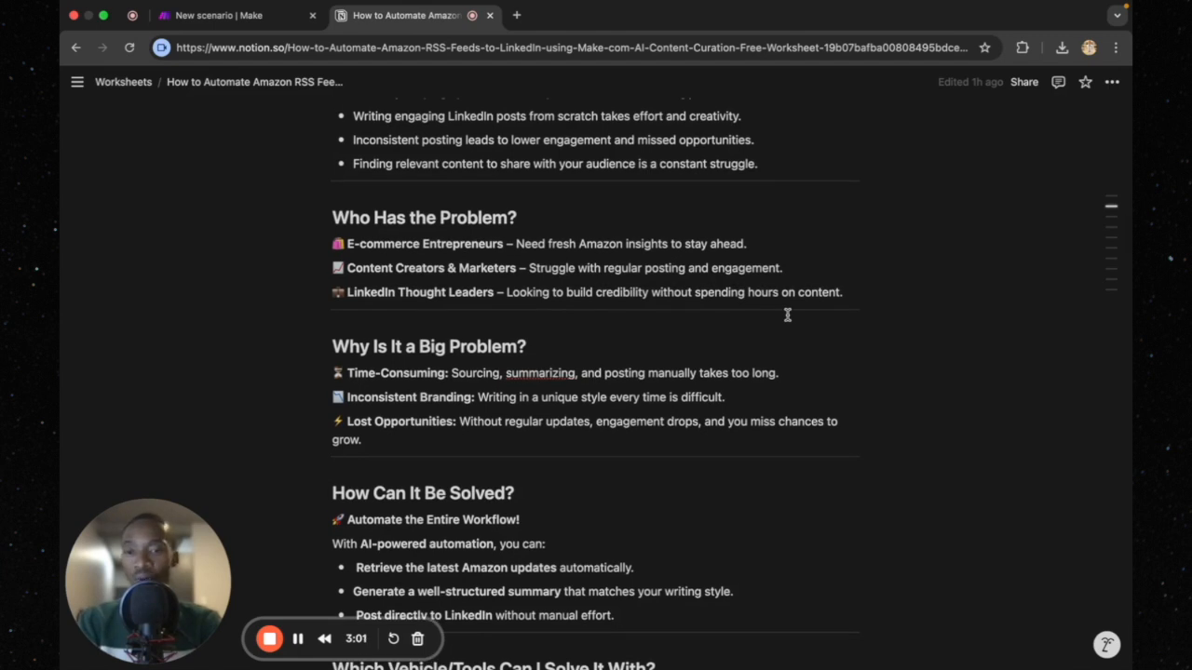
{"action": "scroll", "coordinate": [785, 328], "scroll_direction": "down", "scroll_amount": 2}
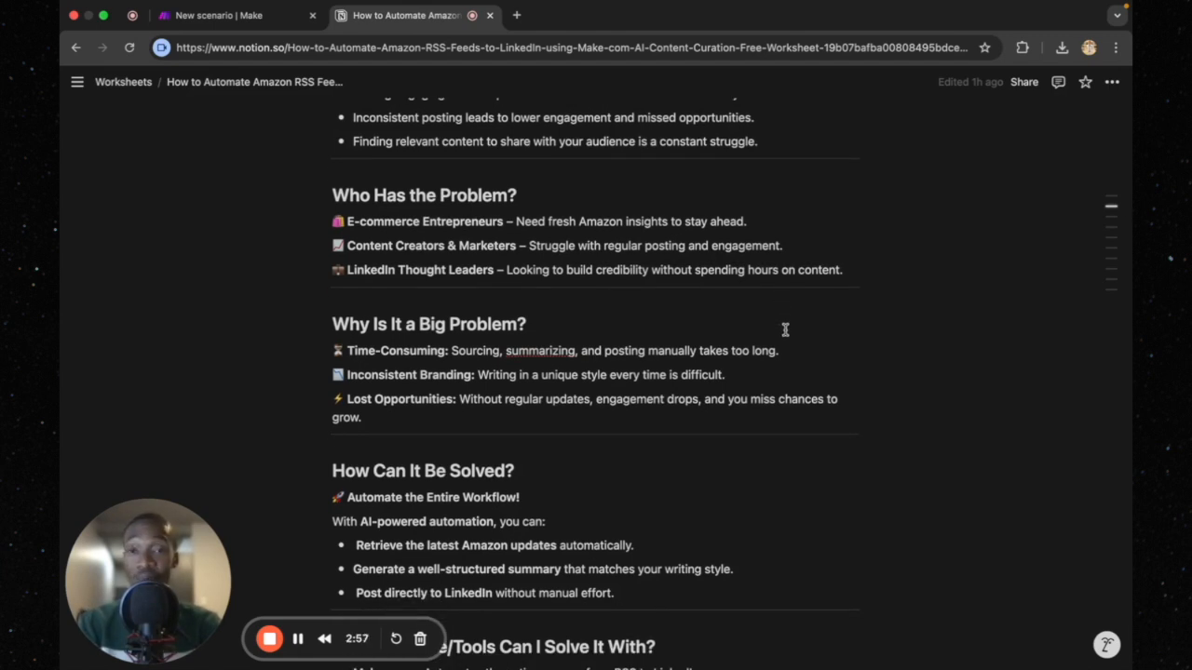
{"action": "scroll", "coordinate": [790, 307], "scroll_direction": "up", "scroll_amount": 2}
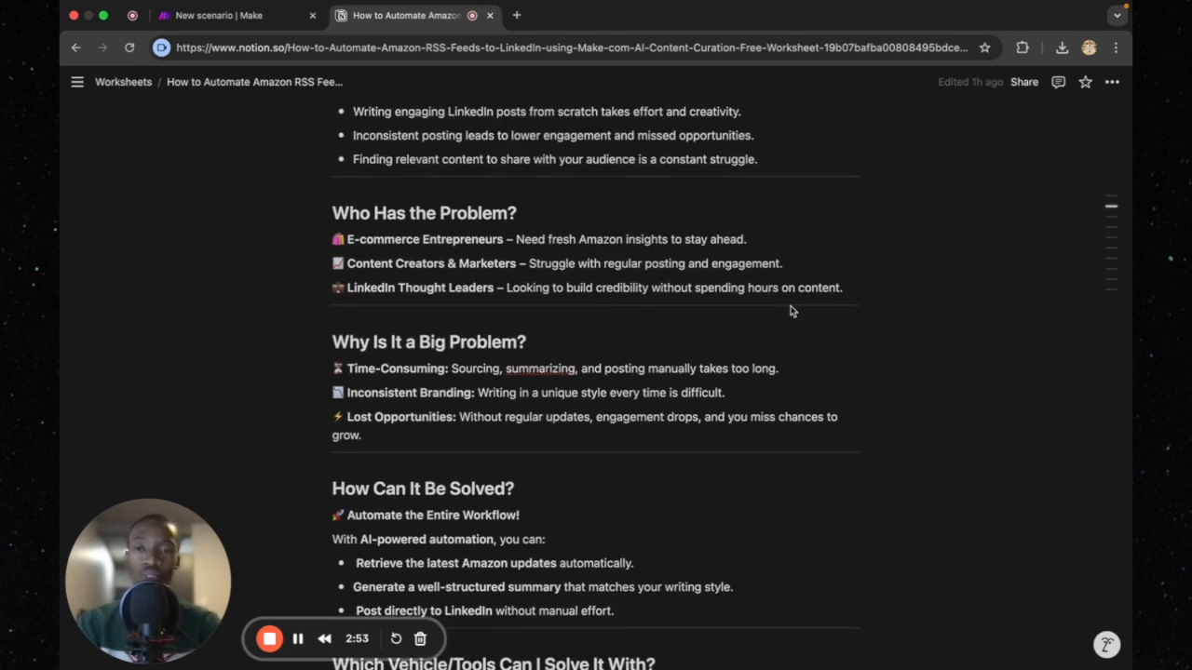
{"action": "scroll", "coordinate": [793, 308], "scroll_direction": "up", "scroll_amount": 1}
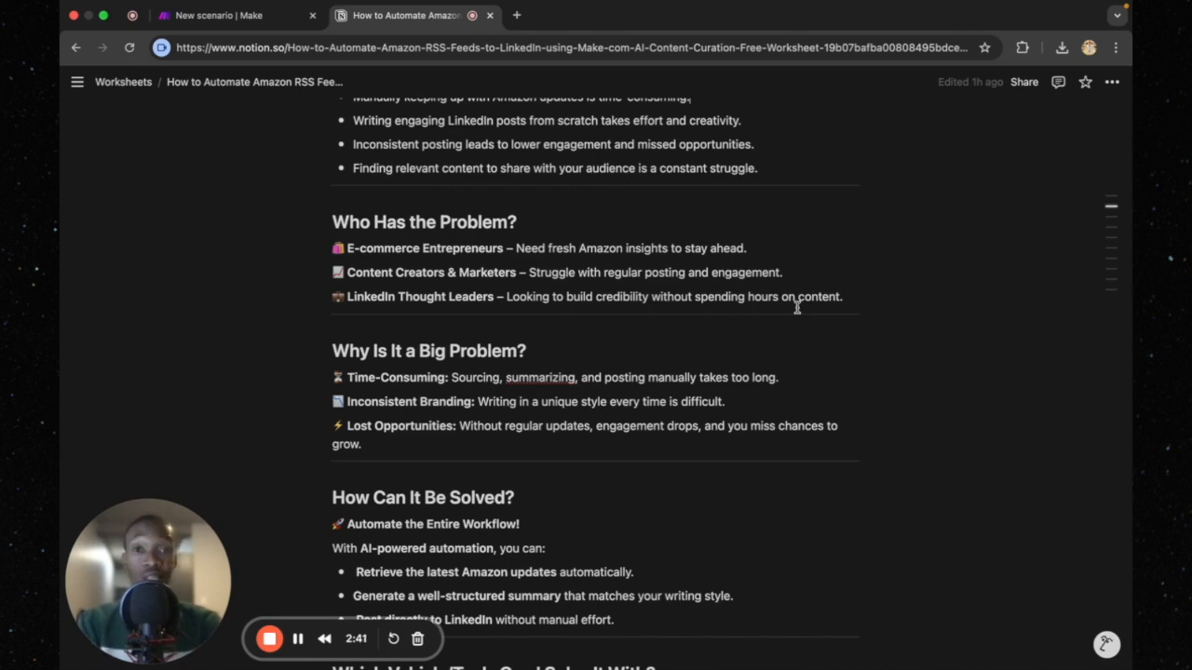
{"action": "scroll", "coordinate": [780, 209], "scroll_direction": "down", "scroll_amount": 1}
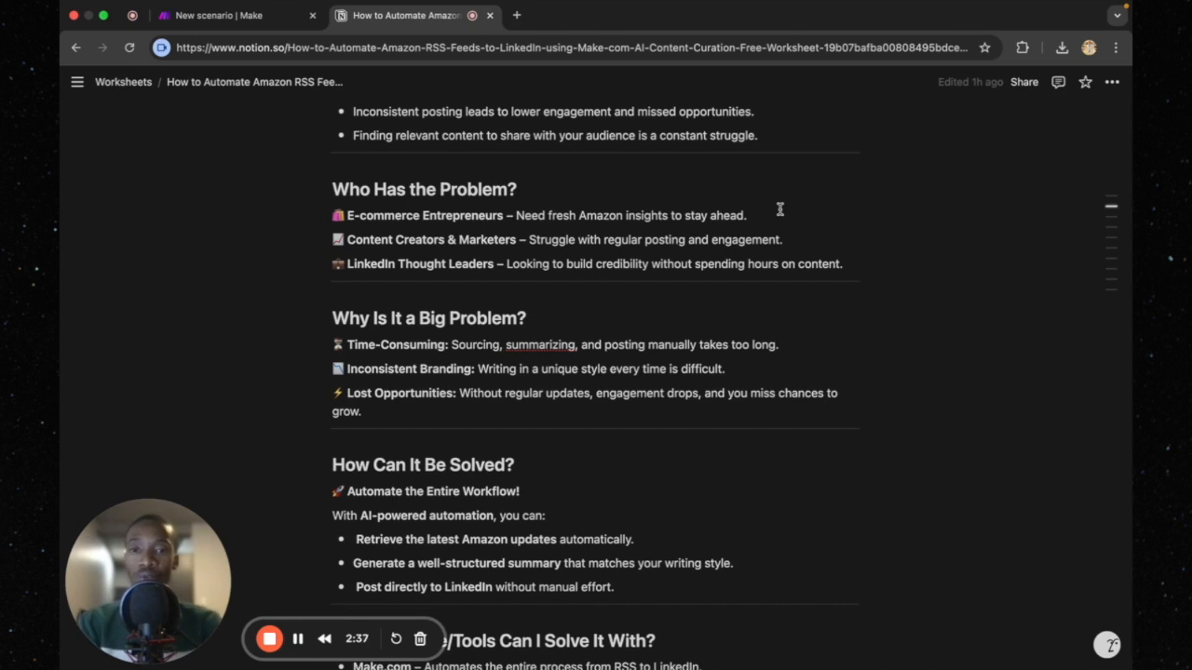
{"action": "scroll", "coordinate": [780, 209], "scroll_direction": "down", "scroll_amount": 1}
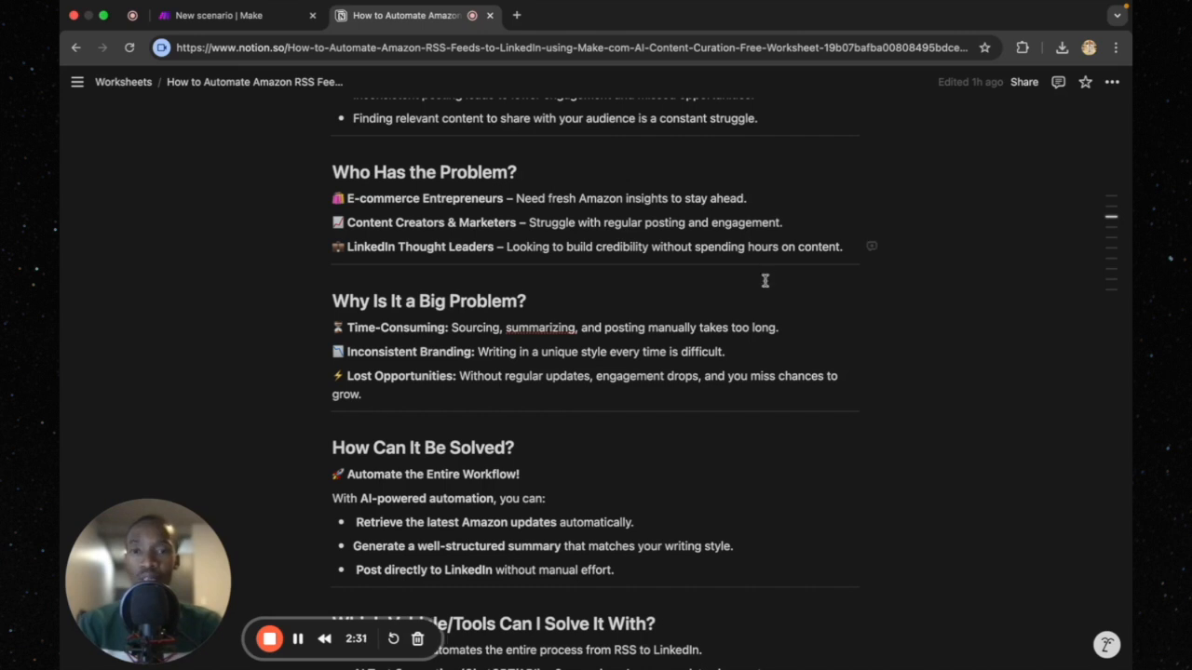
{"action": "scroll", "coordinate": [765, 284], "scroll_direction": "up", "scroll_amount": 1}
{"action": "scroll", "coordinate": [766, 283], "scroll_direction": "down", "scroll_amount": 1}
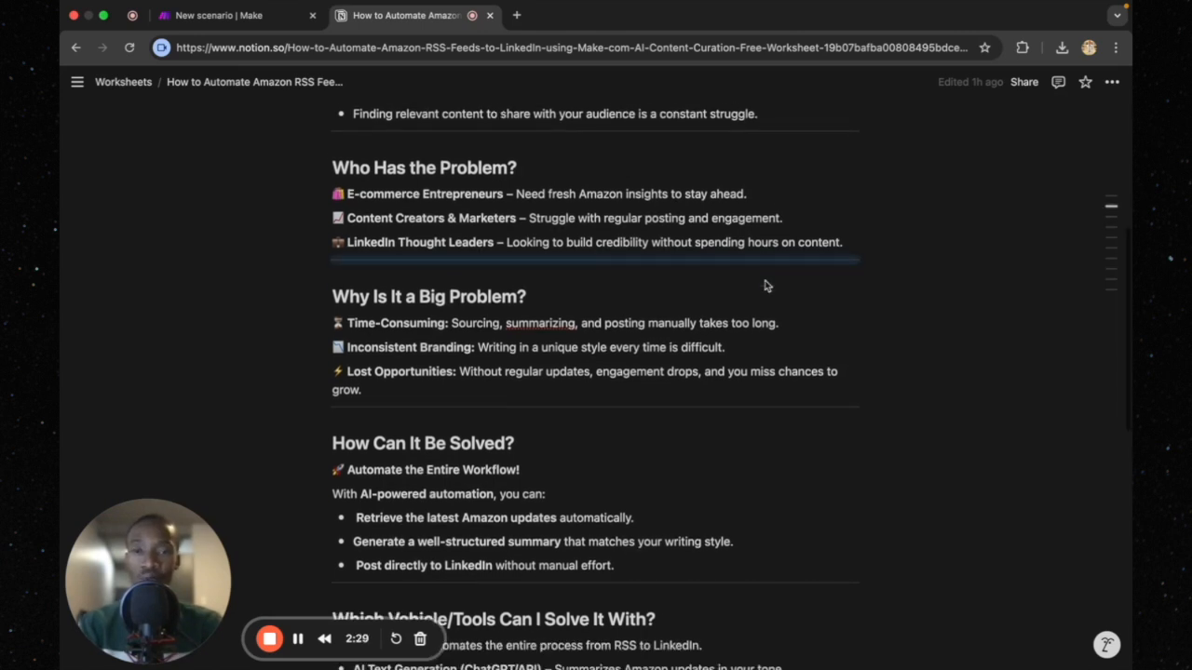
{"action": "scroll", "coordinate": [778, 266], "scroll_direction": "up", "scroll_amount": 1}
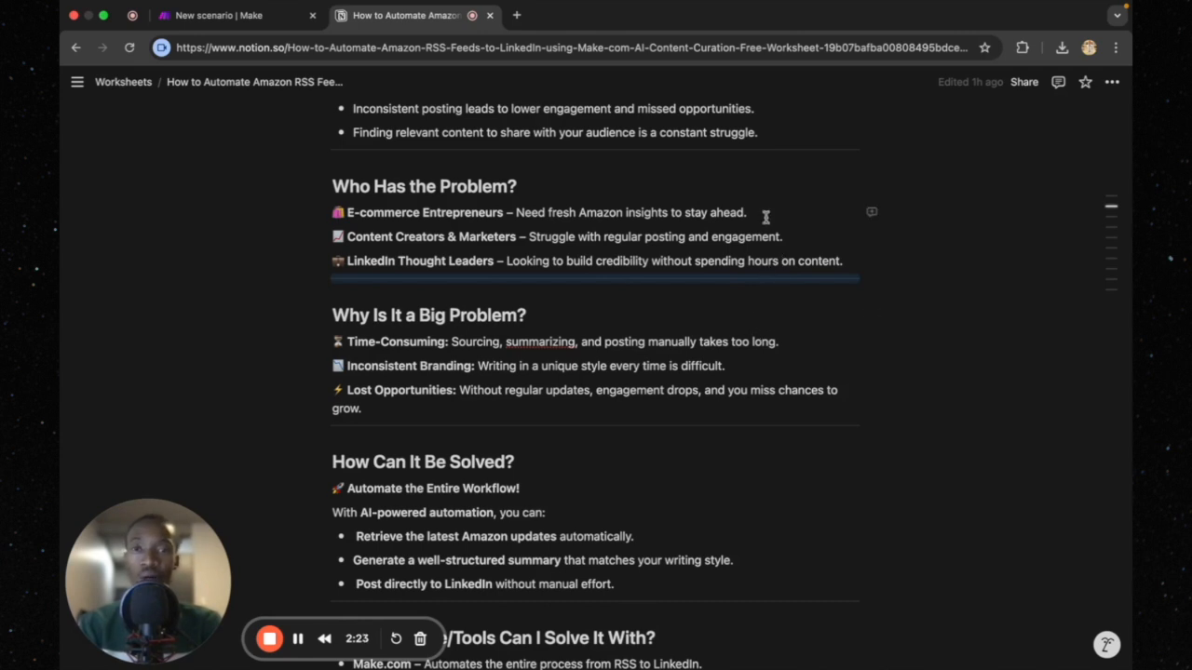
{"action": "scroll", "coordinate": [762, 233], "scroll_direction": "down", "scroll_amount": 1}
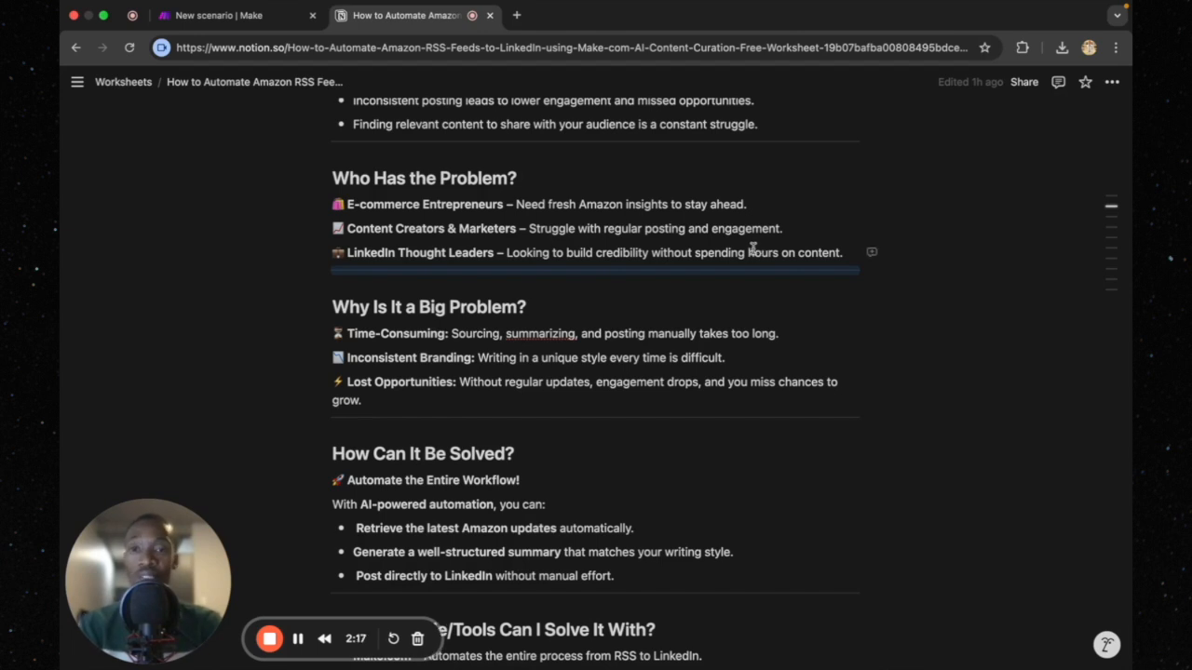
{"action": "scroll", "coordinate": [758, 246], "scroll_direction": "up", "scroll_amount": 1}
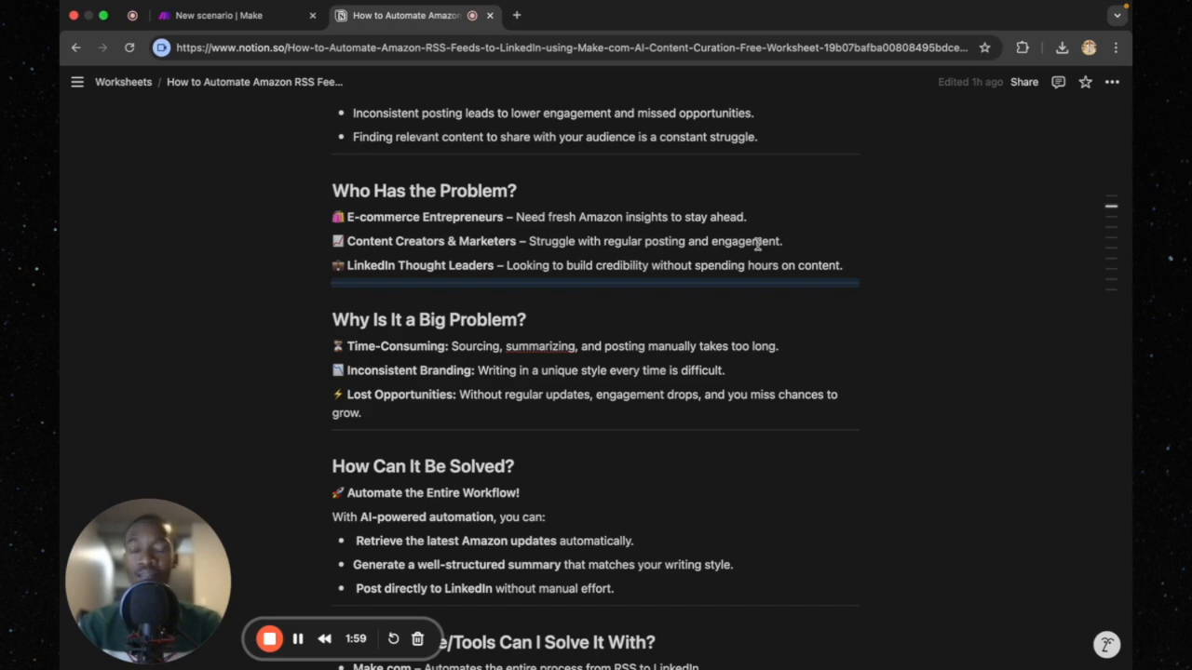
{"action": "scroll", "coordinate": [771, 227], "scroll_direction": "down", "scroll_amount": 1}
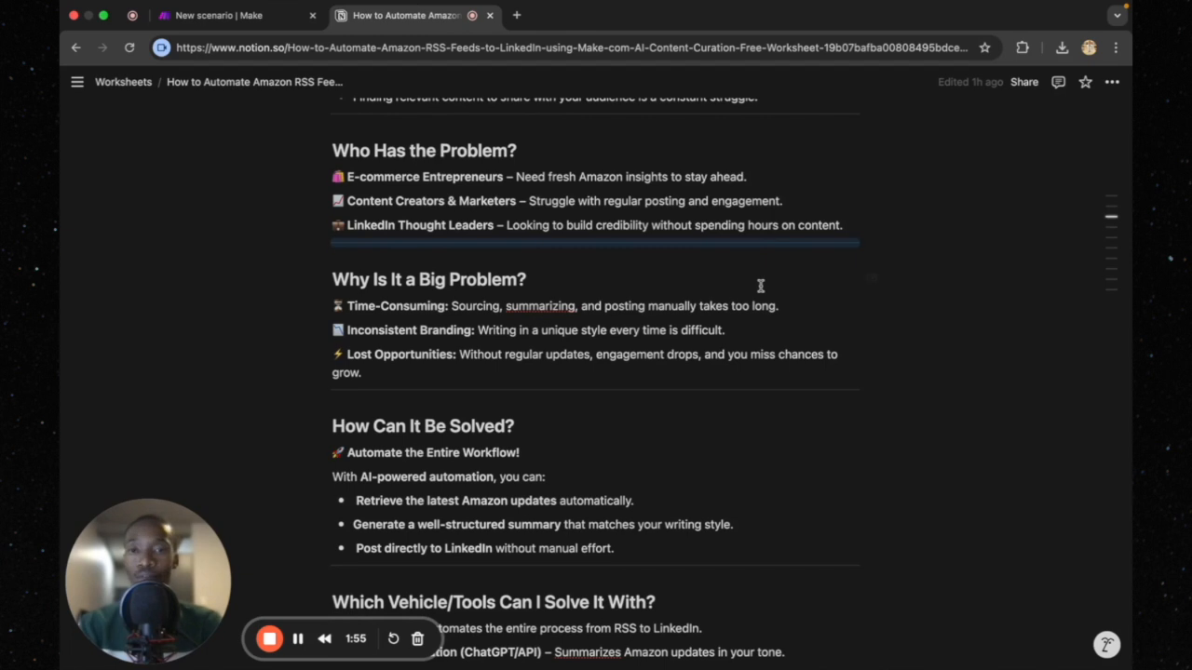
{"action": "scroll", "coordinate": [756, 266], "scroll_direction": "up", "scroll_amount": 1}
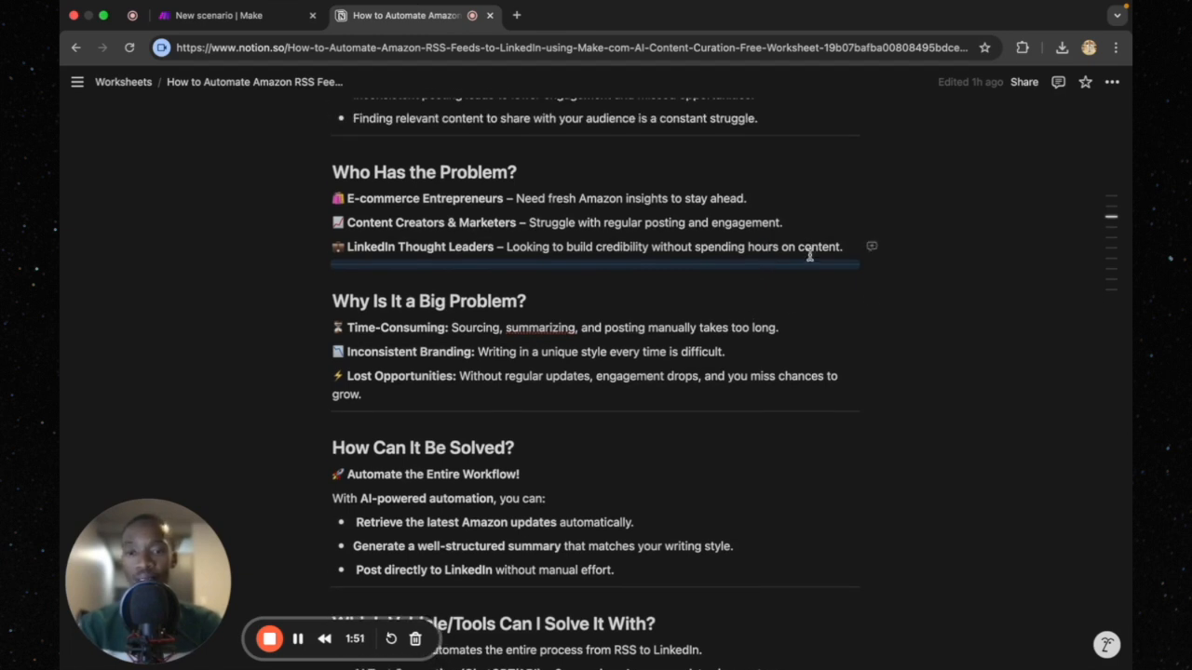
Review the "Why Is It a Big Problem?" section and the start of "How Can It Be Solved?"
{"action": "scroll", "coordinate": [787, 302], "scroll_direction": "down", "scroll_amount": 1}
{"action": "scroll", "coordinate": [787, 303], "scroll_direction": "down", "scroll_amount": 3}
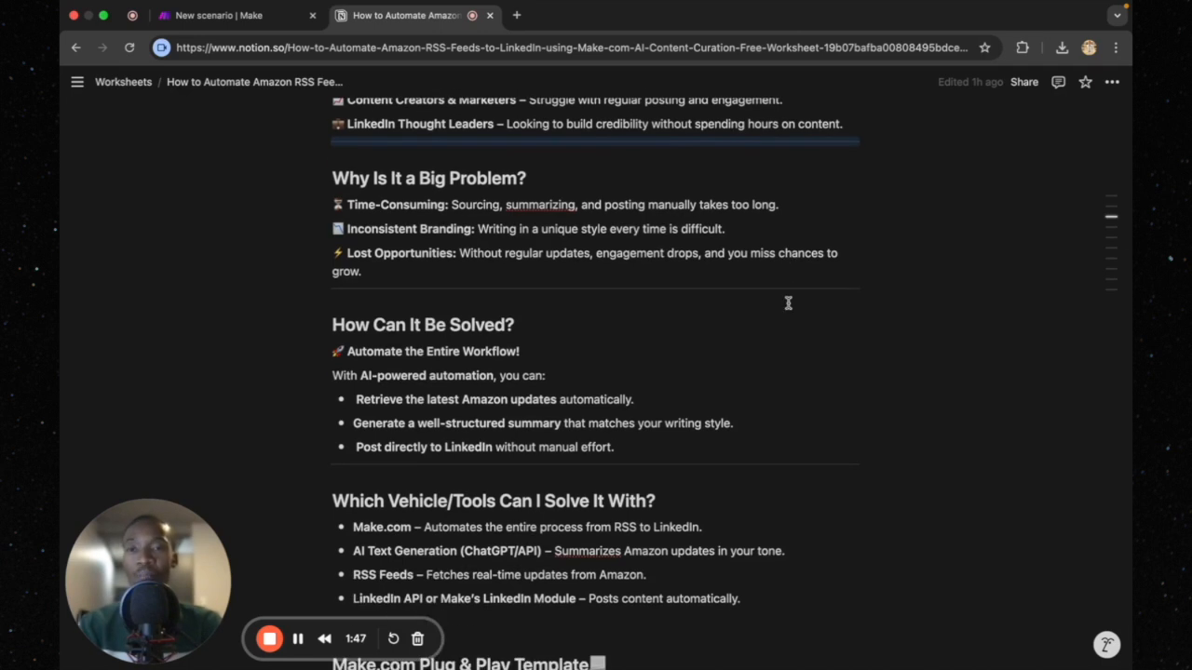
{"action": "scroll", "coordinate": [788, 303], "scroll_direction": "up", "scroll_amount": 1}
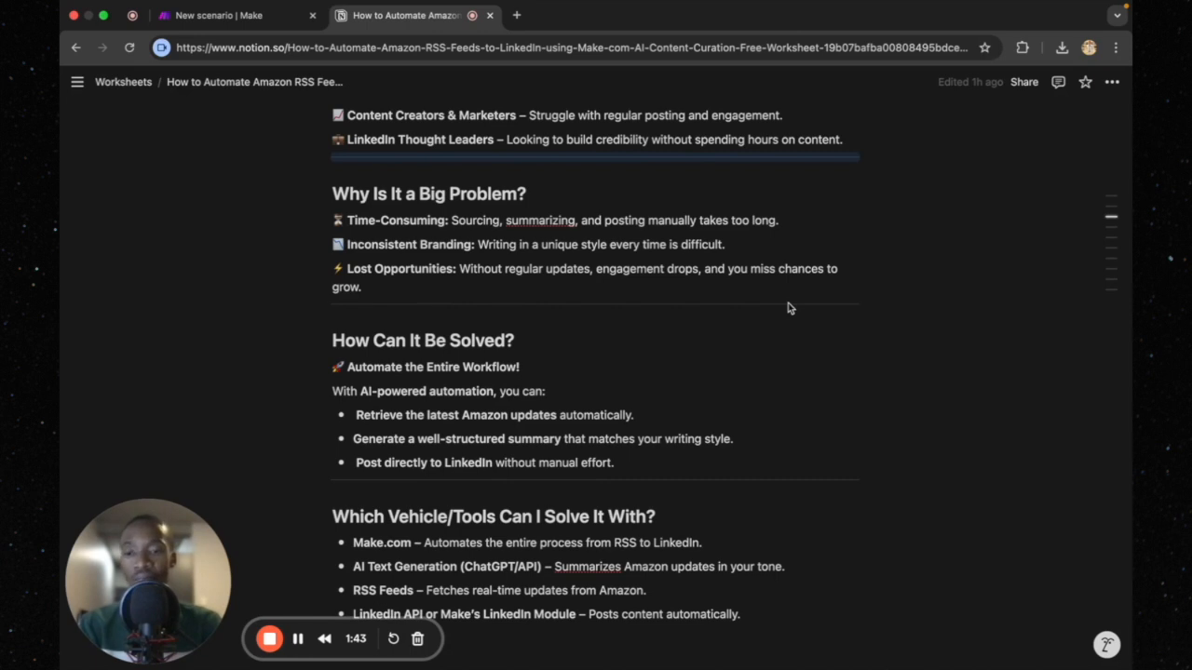
{"action": "scroll", "coordinate": [780, 303], "scroll_direction": "up", "scroll_amount": 1}
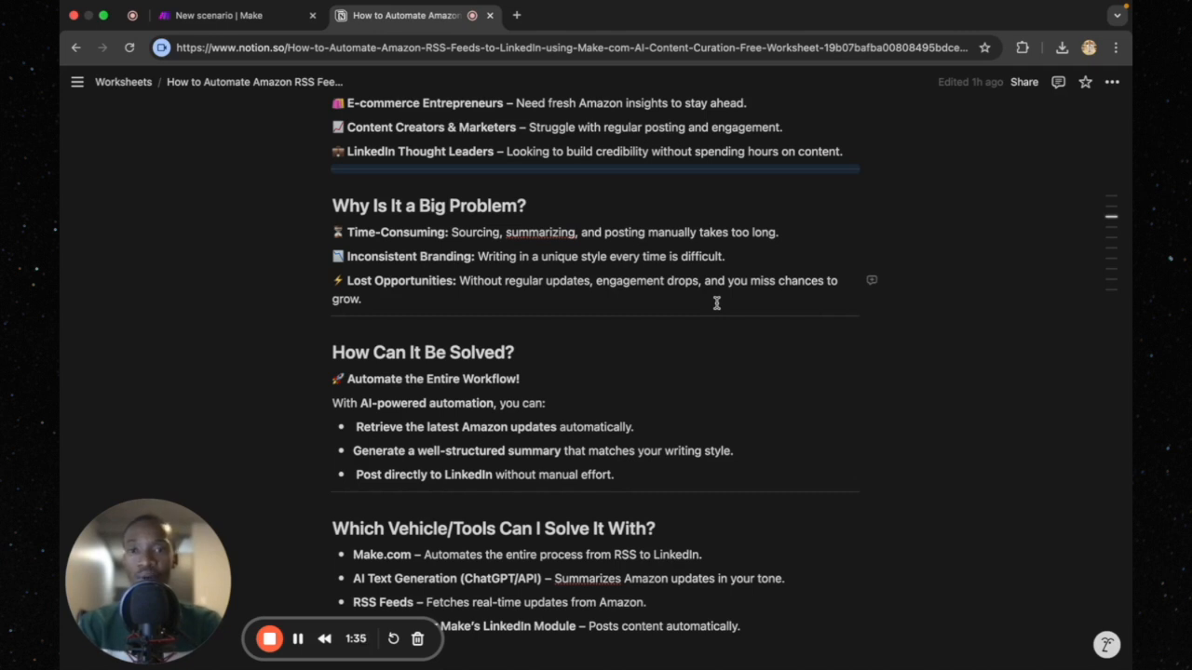
{"action": "scroll", "coordinate": [697, 343], "scroll_direction": "up", "scroll_amount": 1}
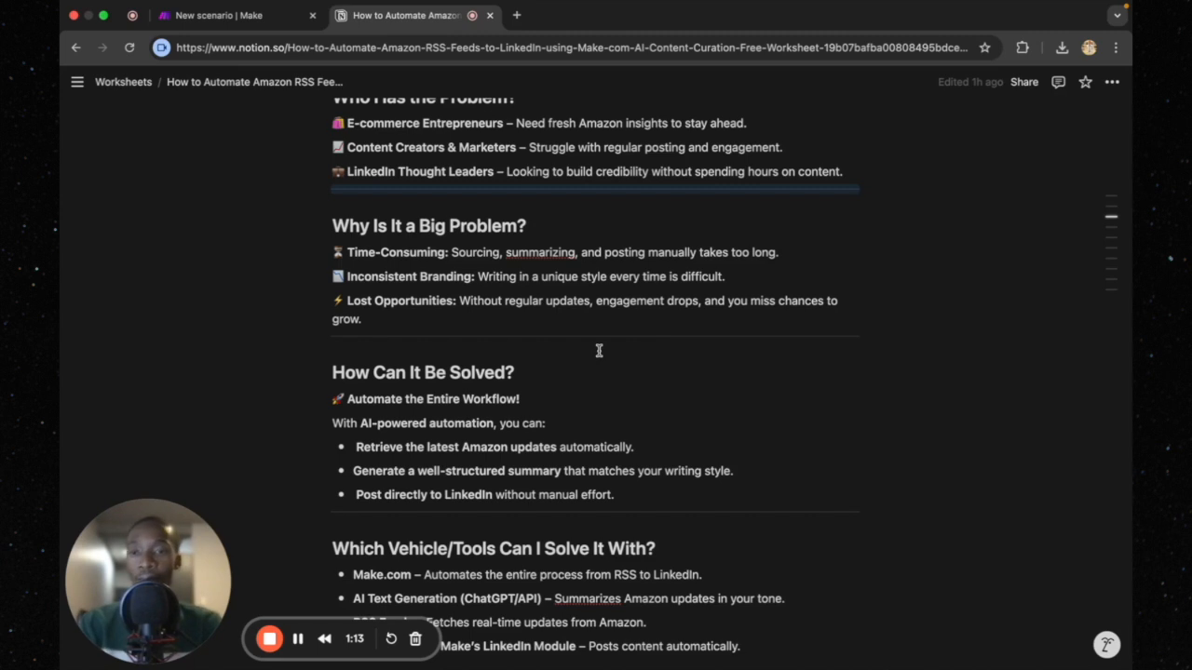
{"action": "scroll", "coordinate": [650, 324], "scroll_direction": "down", "scroll_amount": 1}
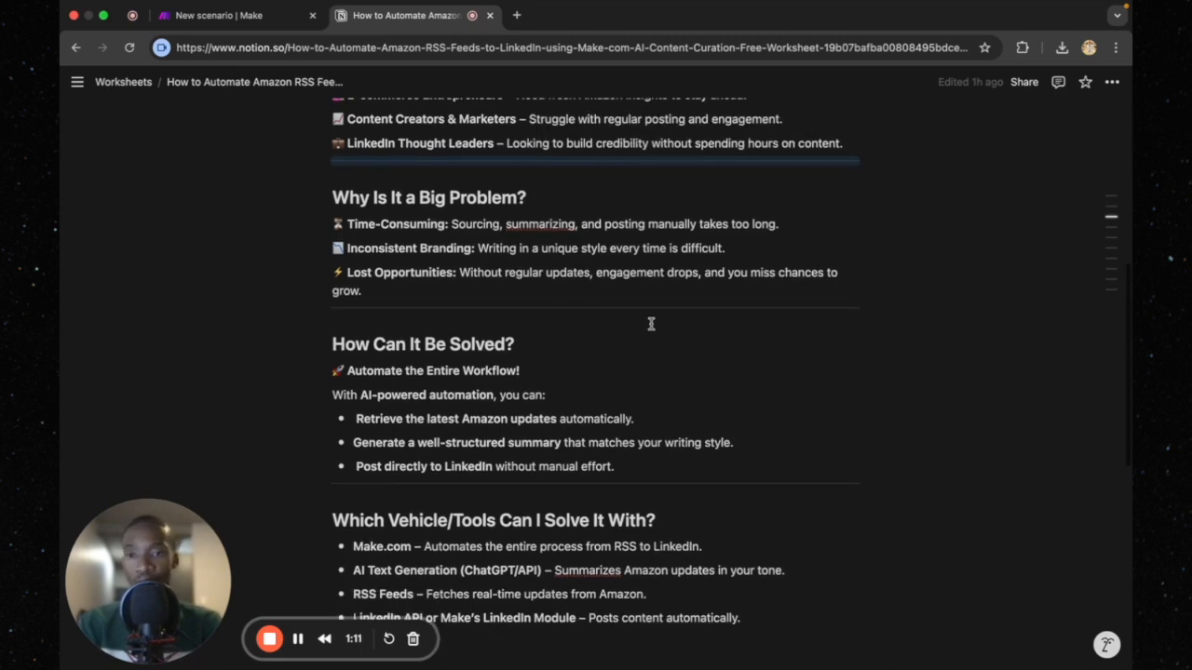
{"action": "scroll", "coordinate": [651, 324], "scroll_direction": "up", "scroll_amount": 1}
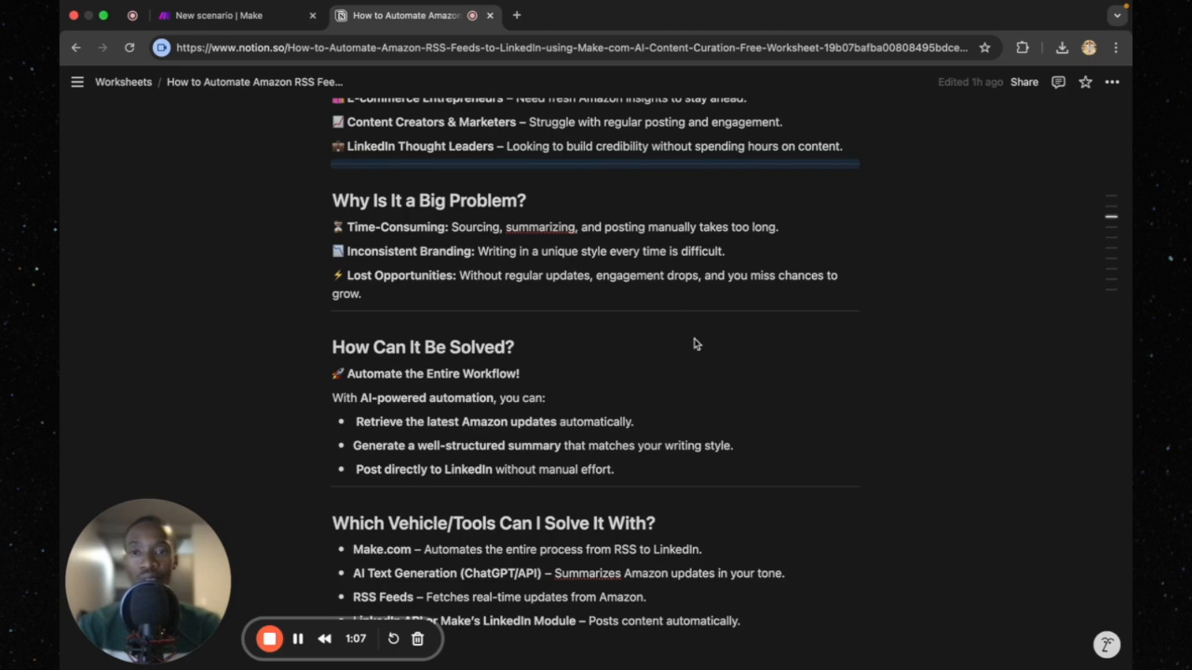
{"action": "scroll", "coordinate": [680, 326], "scroll_direction": "up", "scroll_amount": 1}
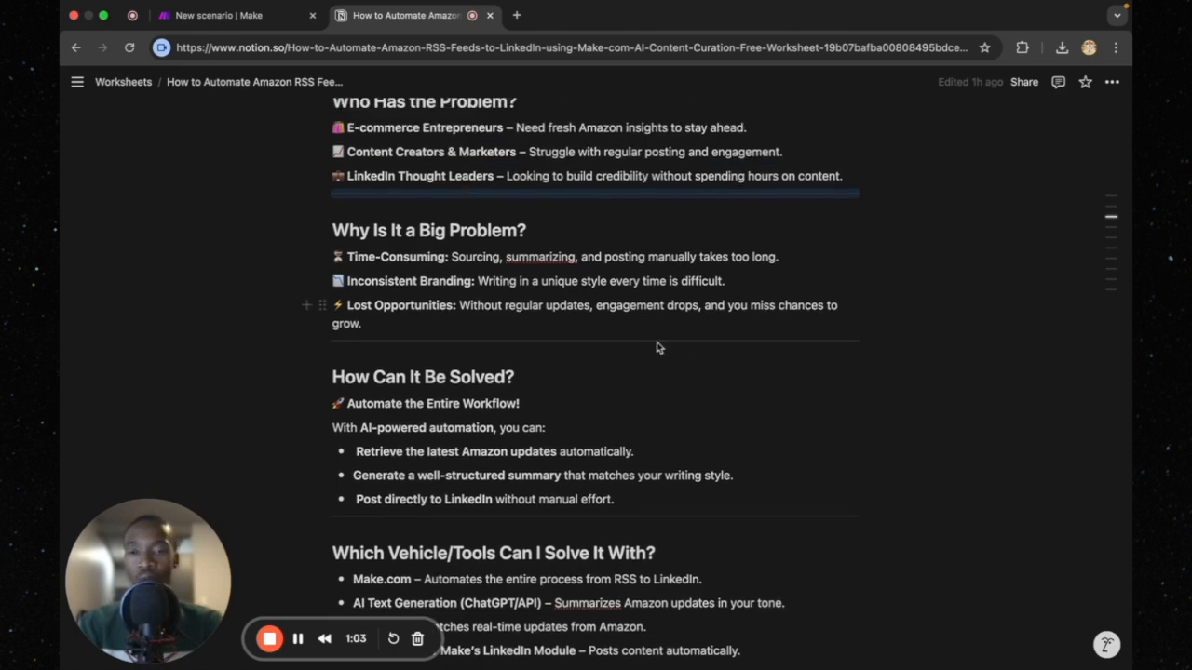
Read the worksheet's "How Can It Be Solved?" section on automating the entire workflow
{"action": "scroll", "coordinate": [676, 364], "scroll_direction": "down", "scroll_amount": 1}
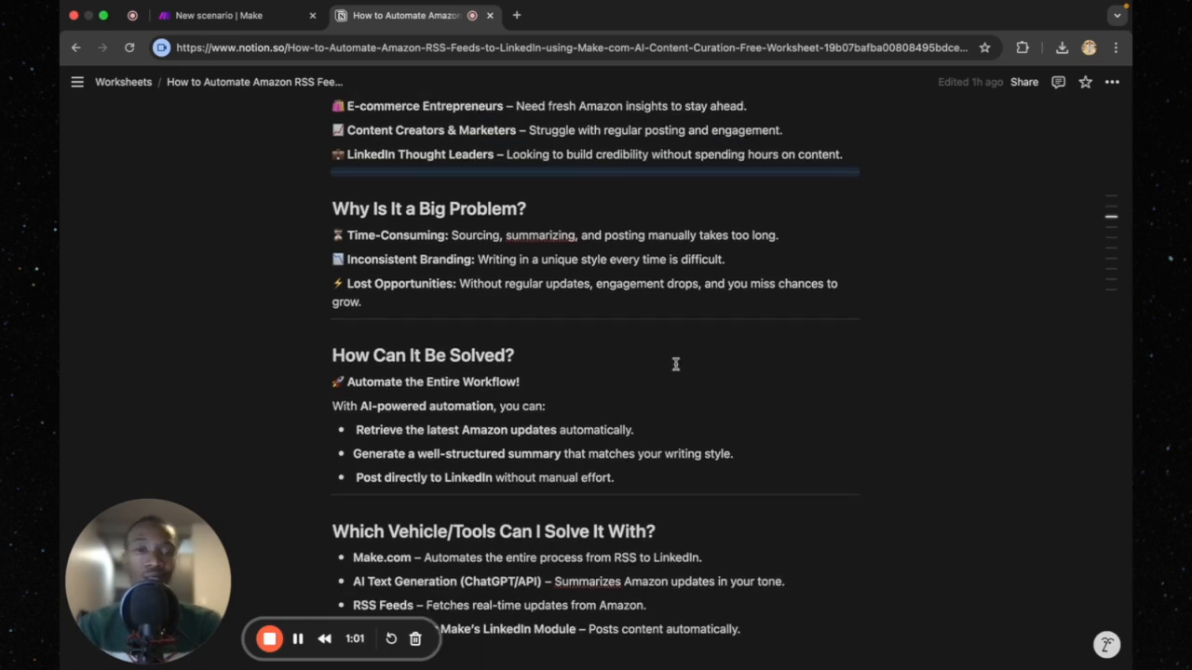
{"action": "scroll", "coordinate": [687, 312], "scroll_direction": "down", "scroll_amount": 1}
{"action": "scroll", "coordinate": [688, 312], "scroll_direction": "down", "scroll_amount": 1}
{"action": "scroll", "coordinate": [687, 315], "scroll_direction": "down", "scroll_amount": 4}
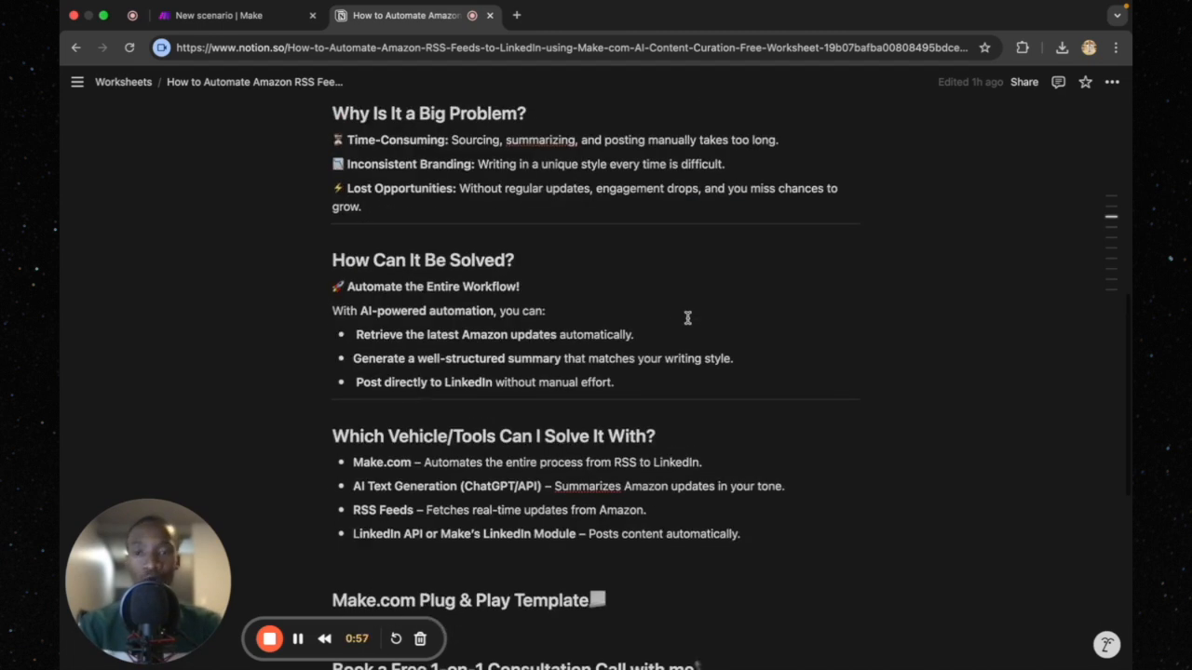
{"action": "scroll", "coordinate": [688, 317], "scroll_direction": "down", "scroll_amount": 1}
{"action": "scroll", "coordinate": [687, 317], "scroll_direction": "down", "scroll_amount": 1}
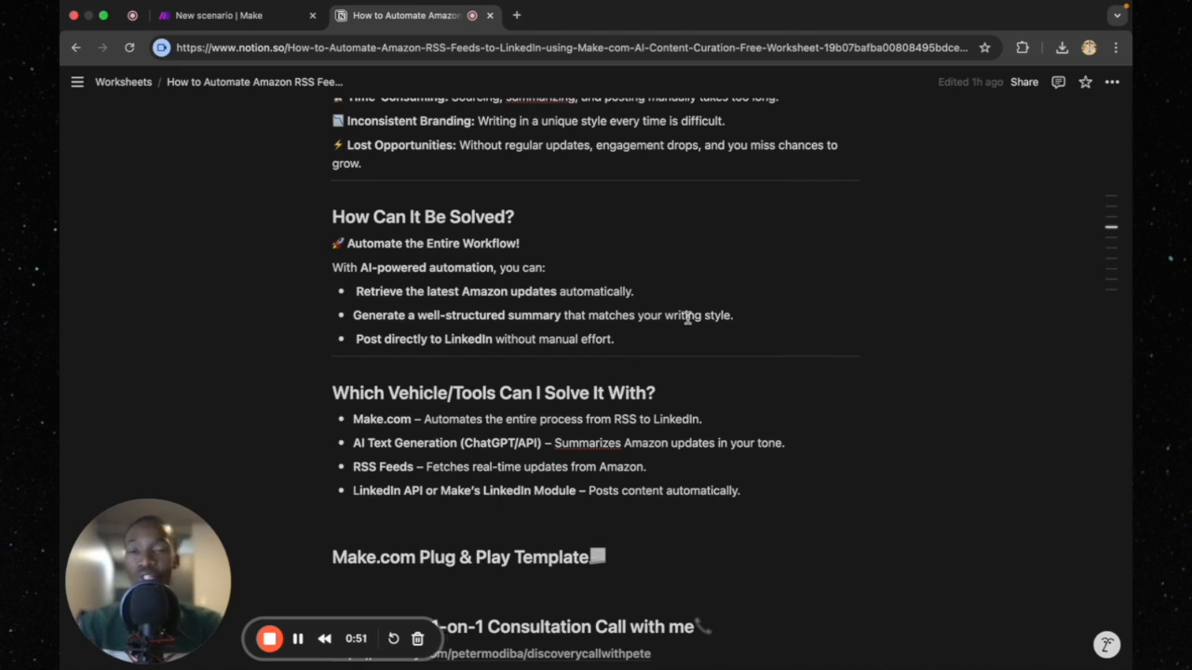
{"action": "scroll", "coordinate": [622, 306], "scroll_direction": "down", "scroll_amount": 1}
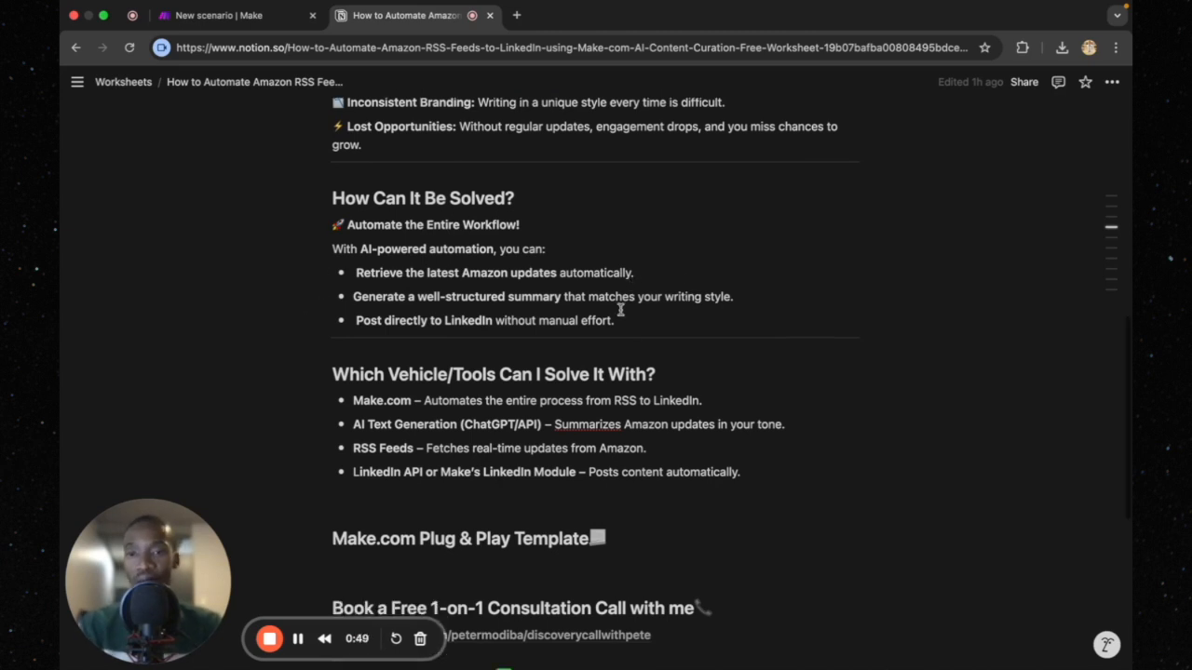
{"action": "scroll", "coordinate": [591, 329], "scroll_direction": "down", "scroll_amount": 1}
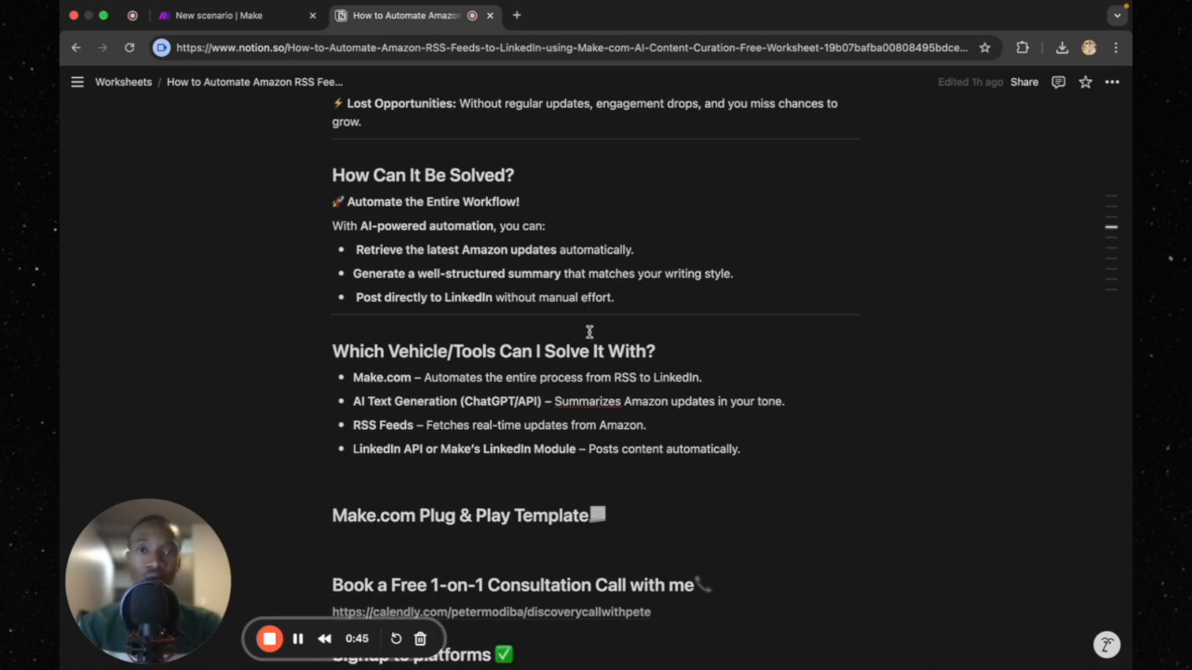
{"action": "scroll", "coordinate": [589, 332], "scroll_direction": "down", "scroll_amount": 1}
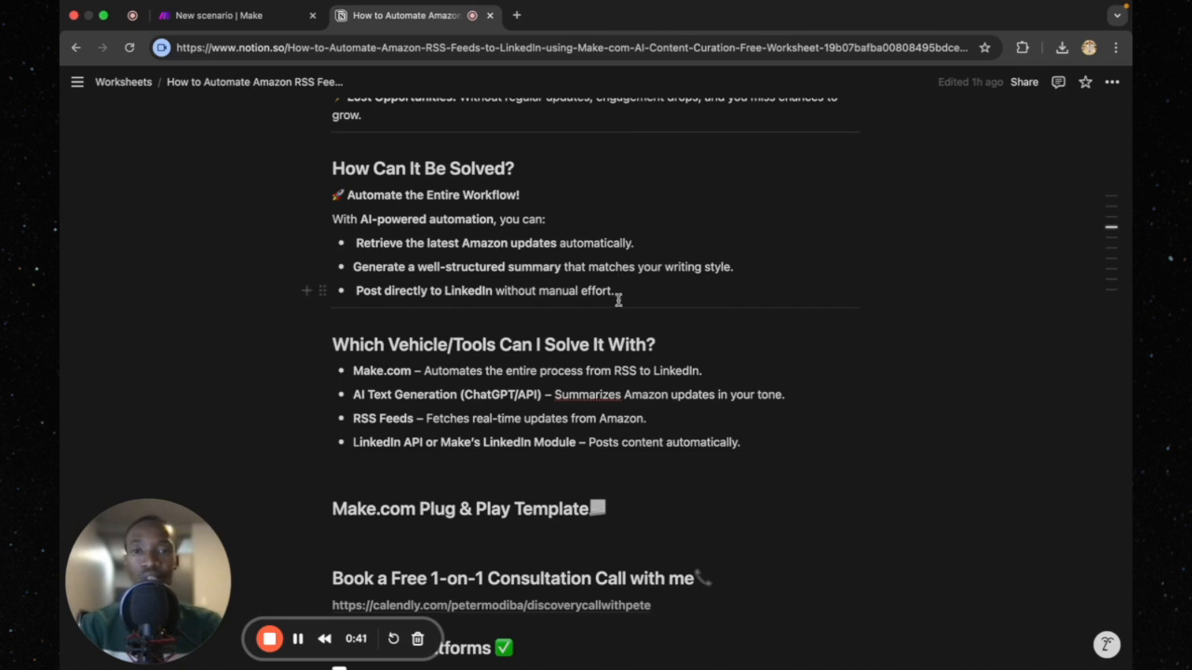
Review the "Which Vehicle/Tools Can I Solve It With?" section and the template and consultation headings below it
{"action": "scroll", "coordinate": [621, 307], "scroll_direction": "down", "scroll_amount": 2}
{"action": "scroll", "coordinate": [608, 329], "scroll_direction": "down", "scroll_amount": 2}
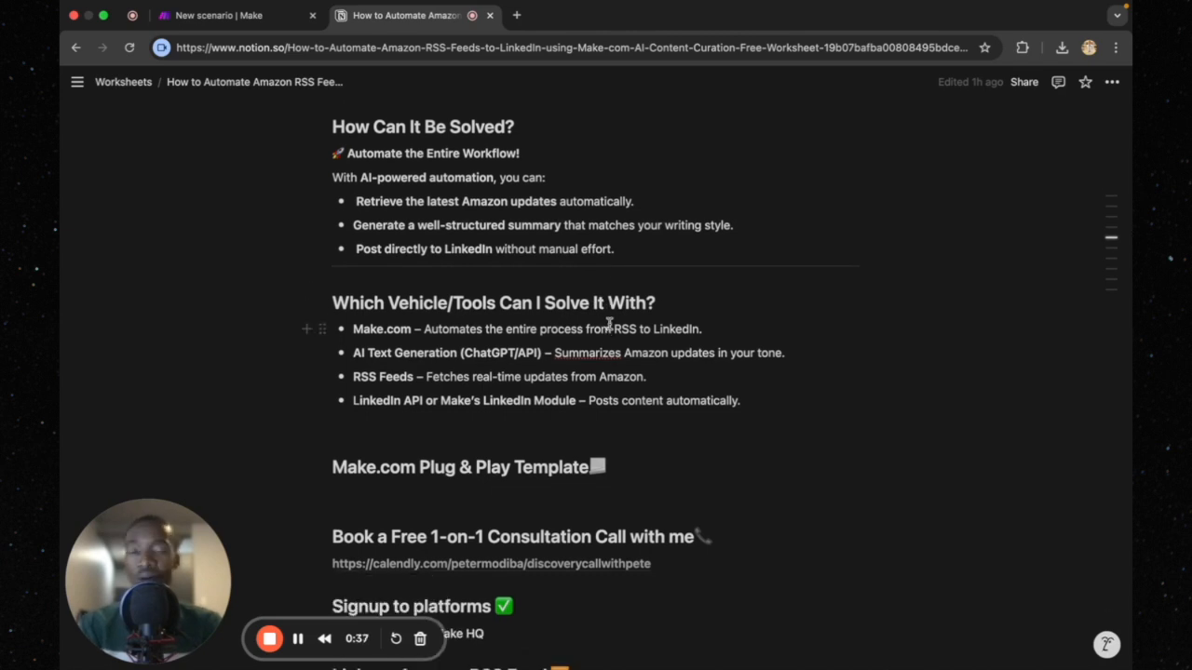
{"action": "scroll", "coordinate": [615, 312], "scroll_direction": "down", "scroll_amount": 2}
{"action": "scroll", "coordinate": [618, 308], "scroll_direction": "down", "scroll_amount": 1}
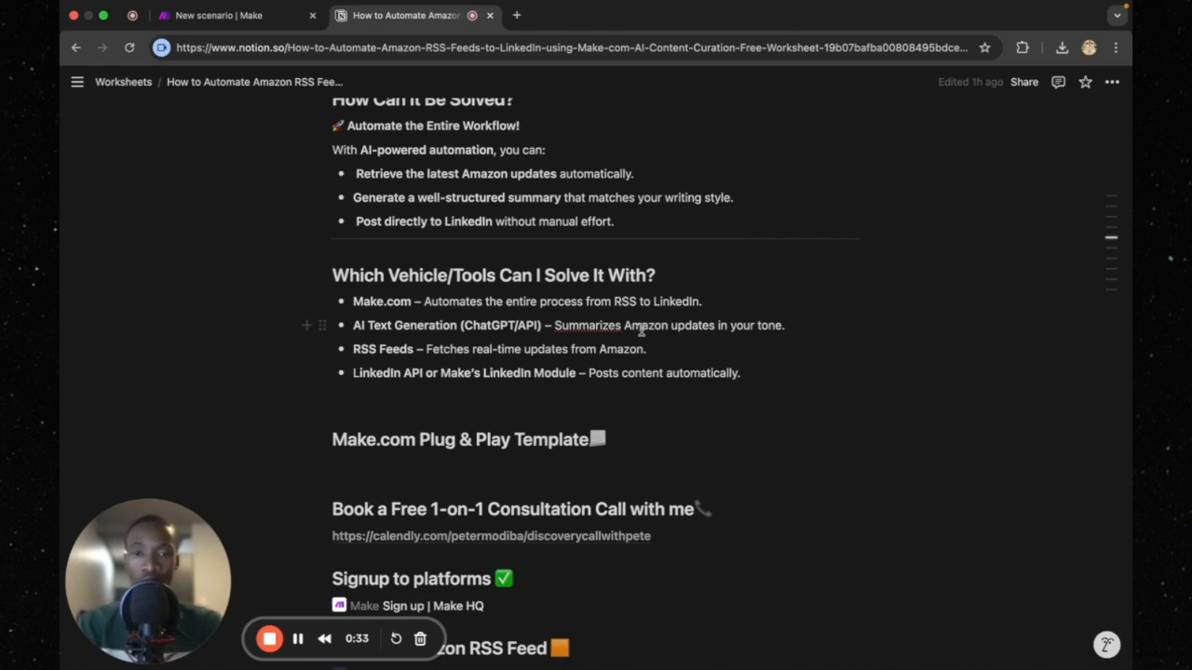
{"action": "scroll", "coordinate": [645, 342], "scroll_direction": "down", "scroll_amount": 2}
{"action": "scroll", "coordinate": [651, 356], "scroll_direction": "down", "scroll_amount": 3}
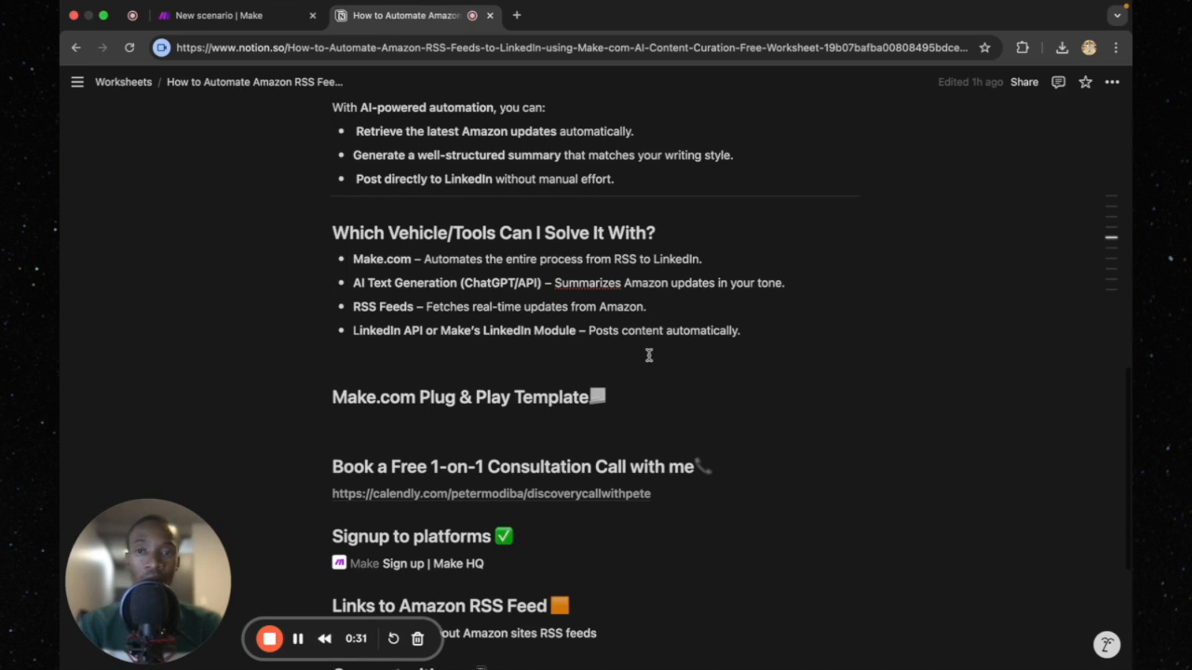
{"action": "scroll", "coordinate": [653, 358], "scroll_direction": "up", "scroll_amount": 1}
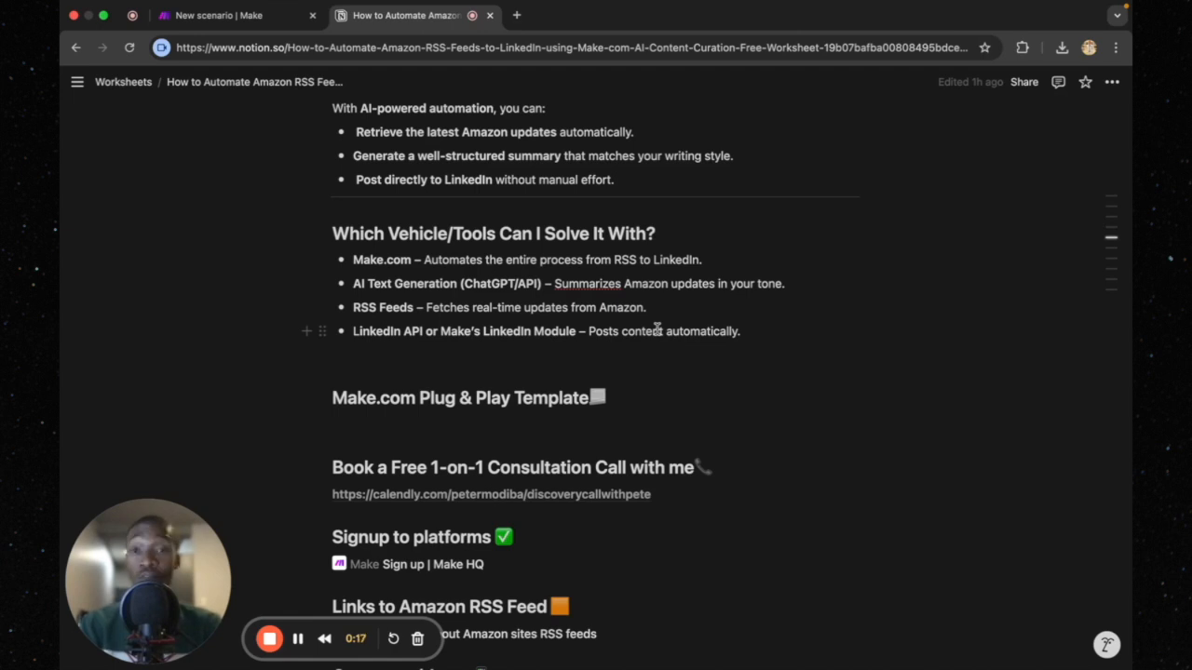
{"action": "scroll", "coordinate": [675, 300], "scroll_direction": "down", "scroll_amount": 1}
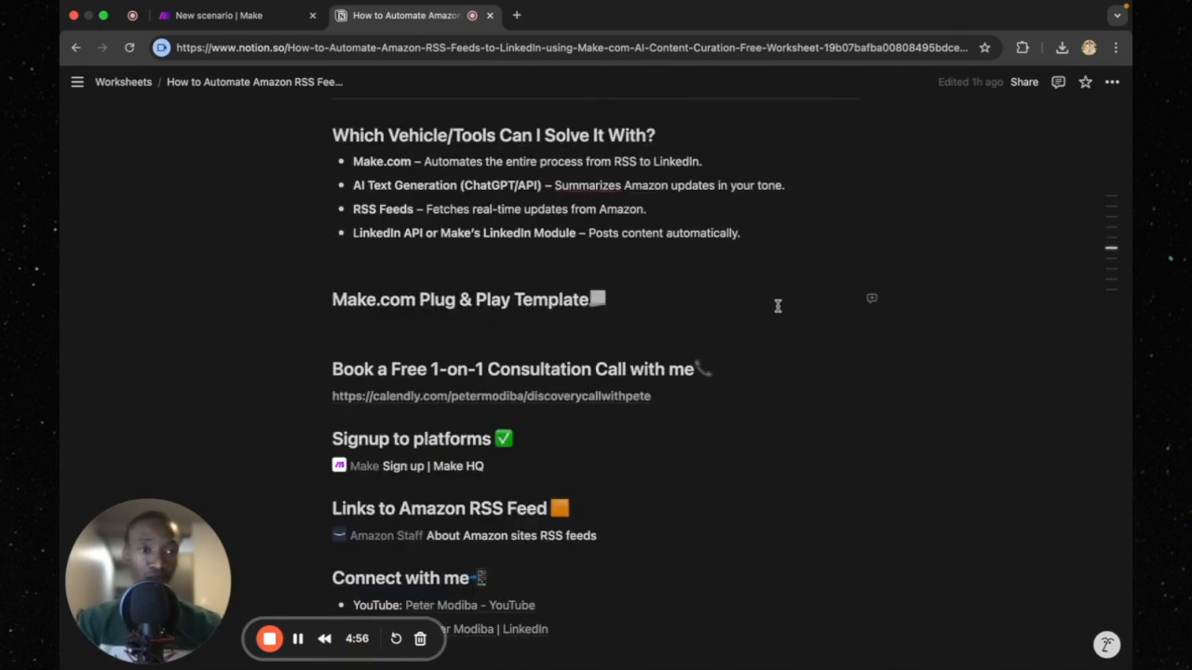
Open the "About Amazon sites RSS feeds" page from the worksheet's "Links to Amazon RSS Feed" section
{"action": "scroll", "coordinate": [747, 274], "scroll_direction": "down", "scroll_amount": 2}
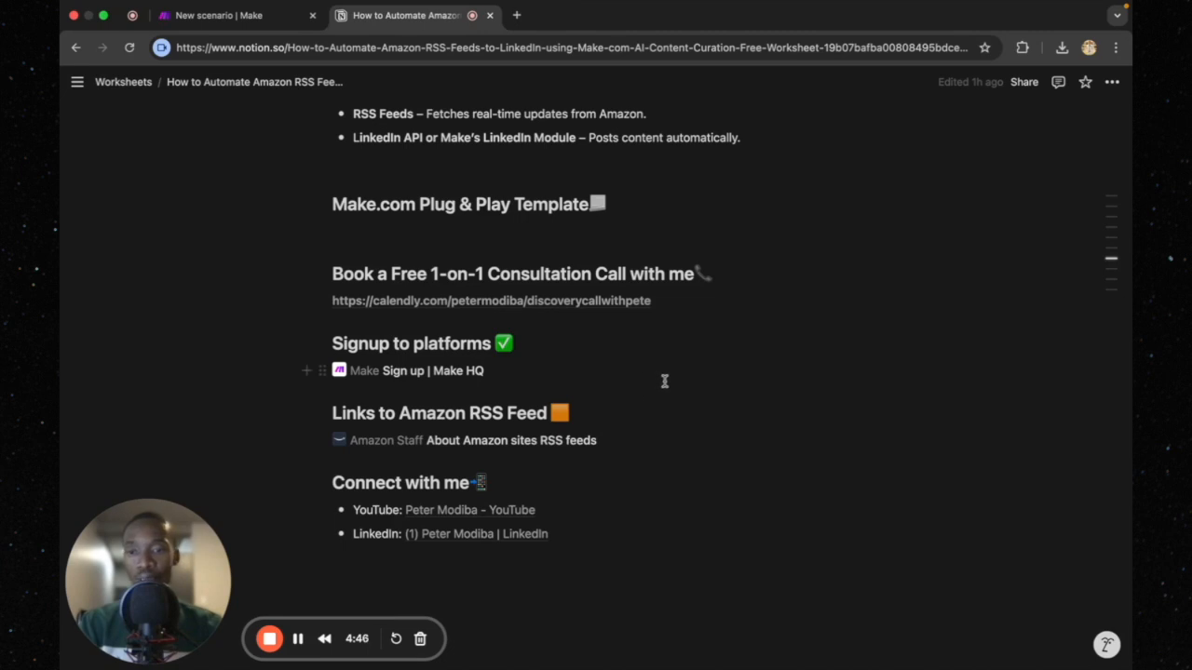
{"action": "scroll", "coordinate": [665, 380], "scroll_direction": "down", "scroll_amount": 1}
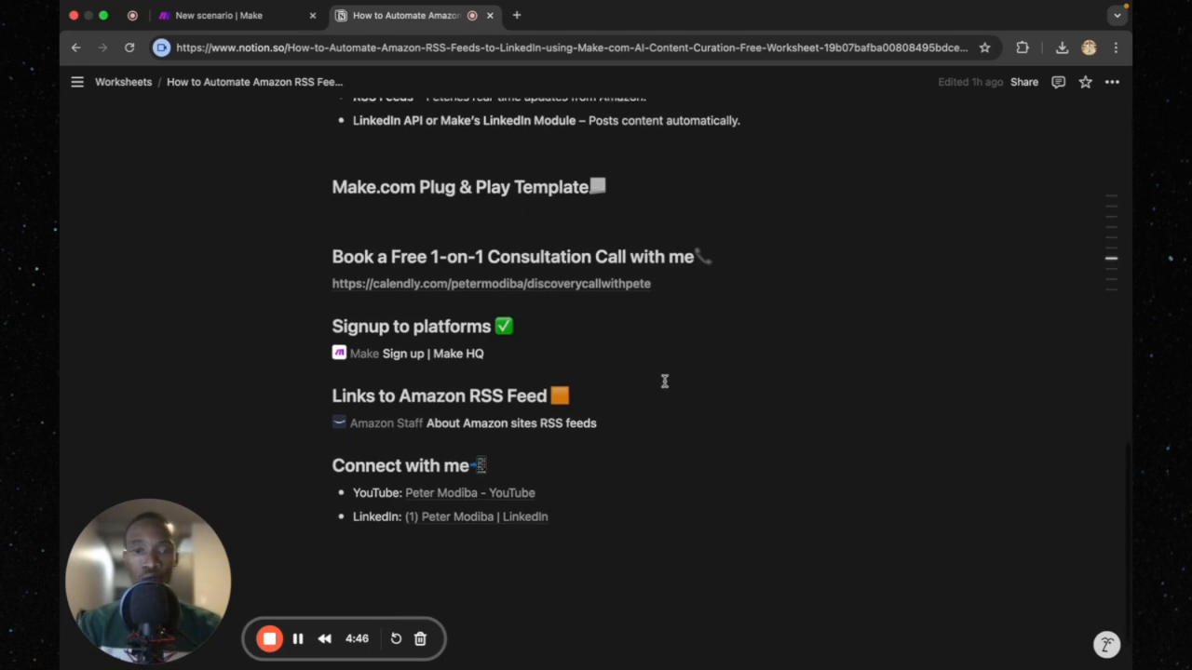
{"action": "left_click", "coordinate": [482, 425]}
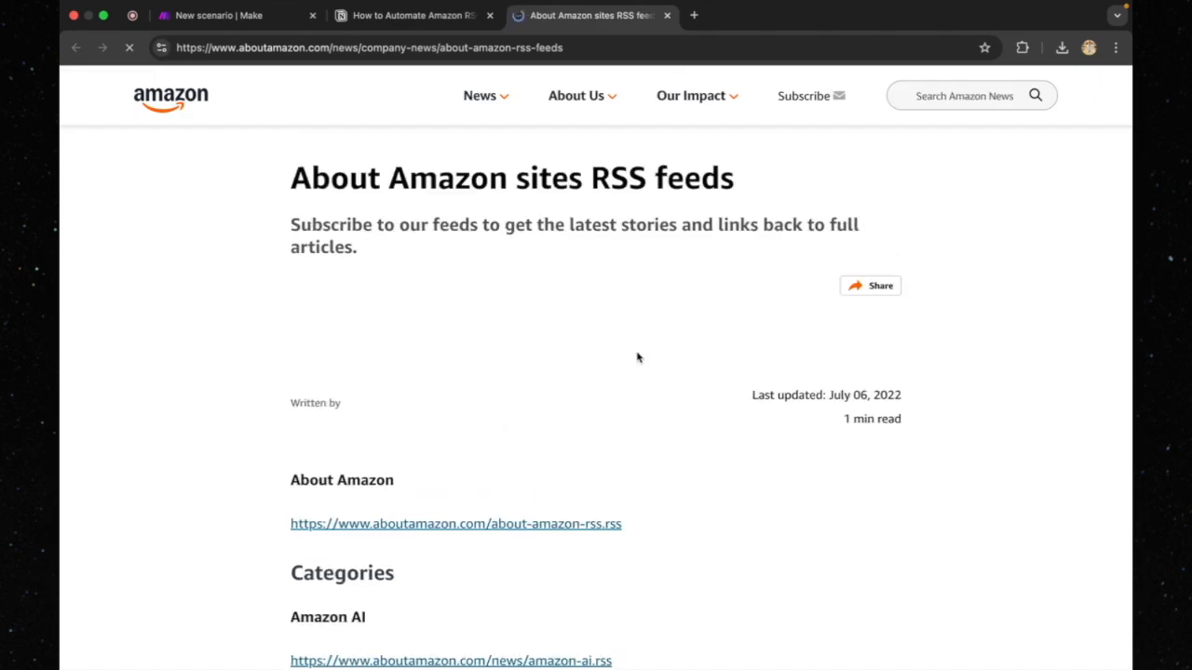
{"action": "scroll", "coordinate": [639, 356], "scroll_direction": "down", "scroll_amount": 2}
{"action": "scroll", "coordinate": [661, 381], "scroll_direction": "up", "scroll_amount": 2}
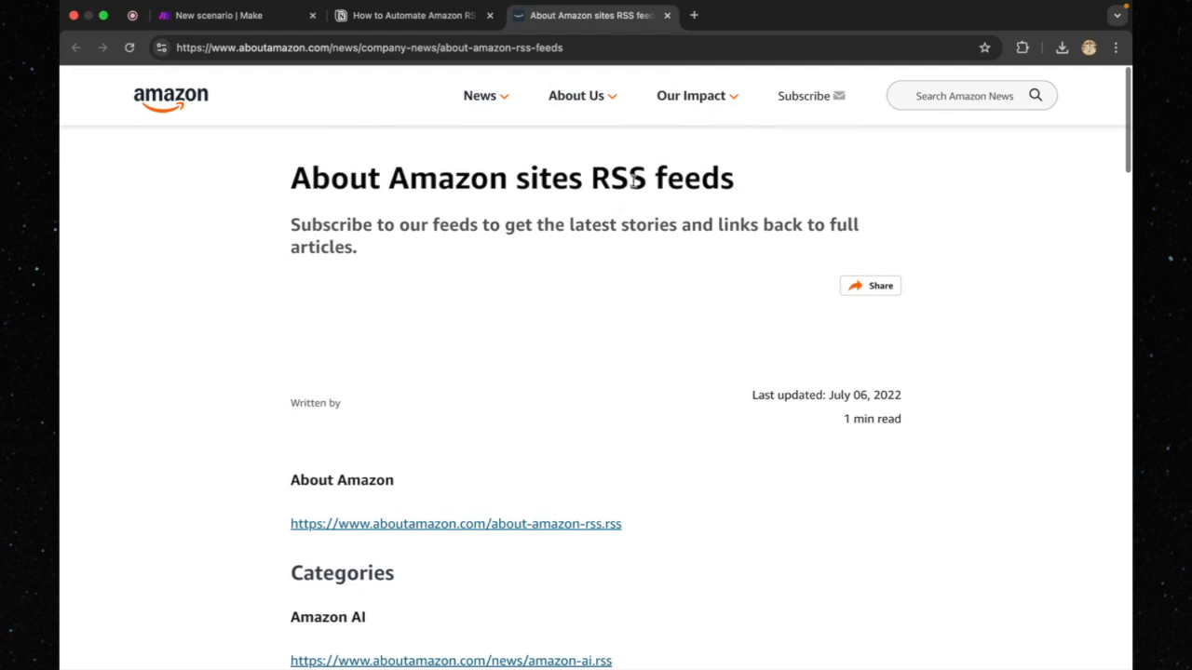
{"action": "scroll", "coordinate": [717, 304], "scroll_direction": "down", "scroll_amount": 1}
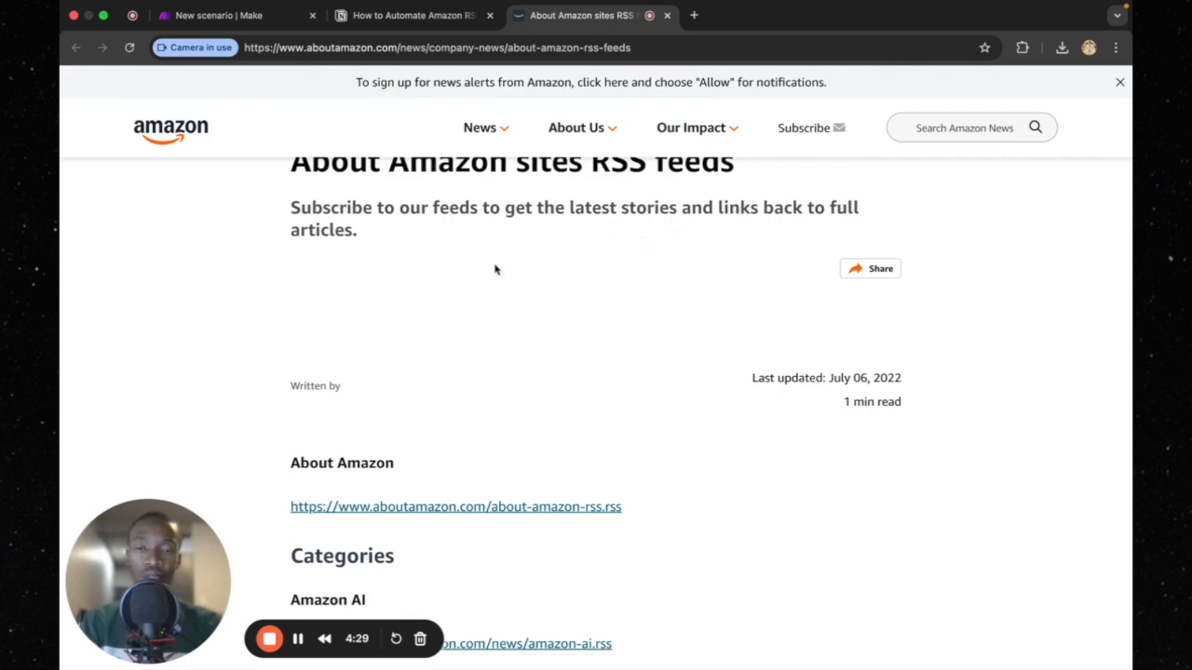
{"action": "scroll", "coordinate": [489, 311], "scroll_direction": "up", "scroll_amount": 1}
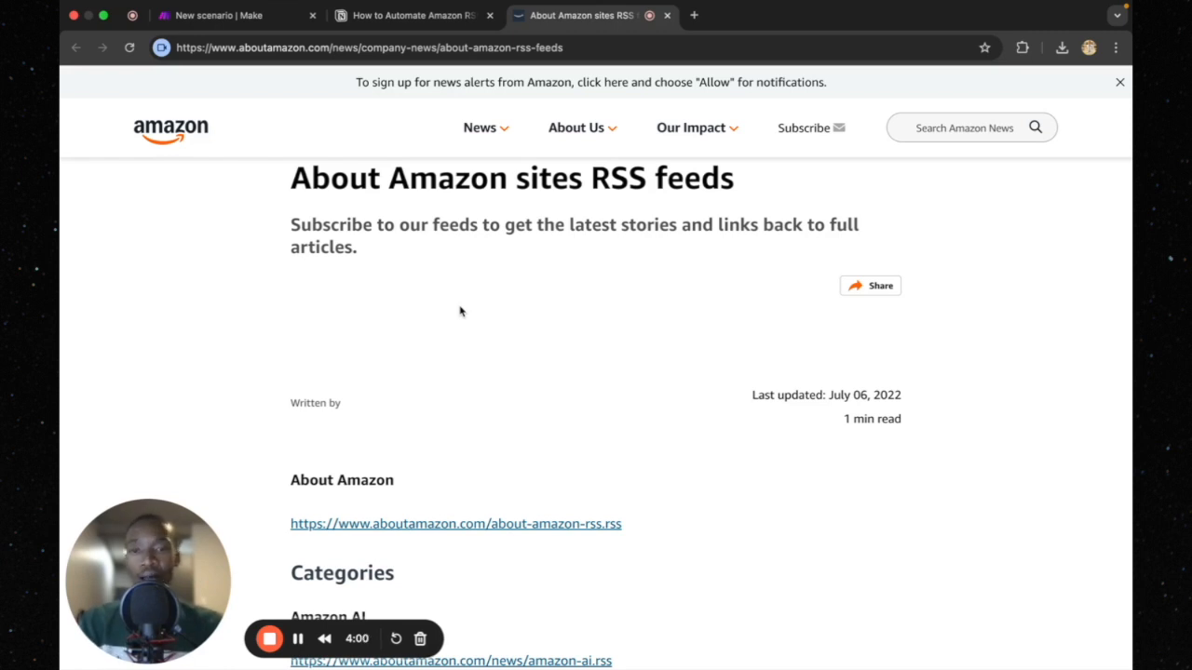
Look through the Amazon RSS feed categories, from Amazon AI down to Operations and Policy
{"action": "scroll", "coordinate": [511, 326], "scroll_direction": "down", "scroll_amount": 5}
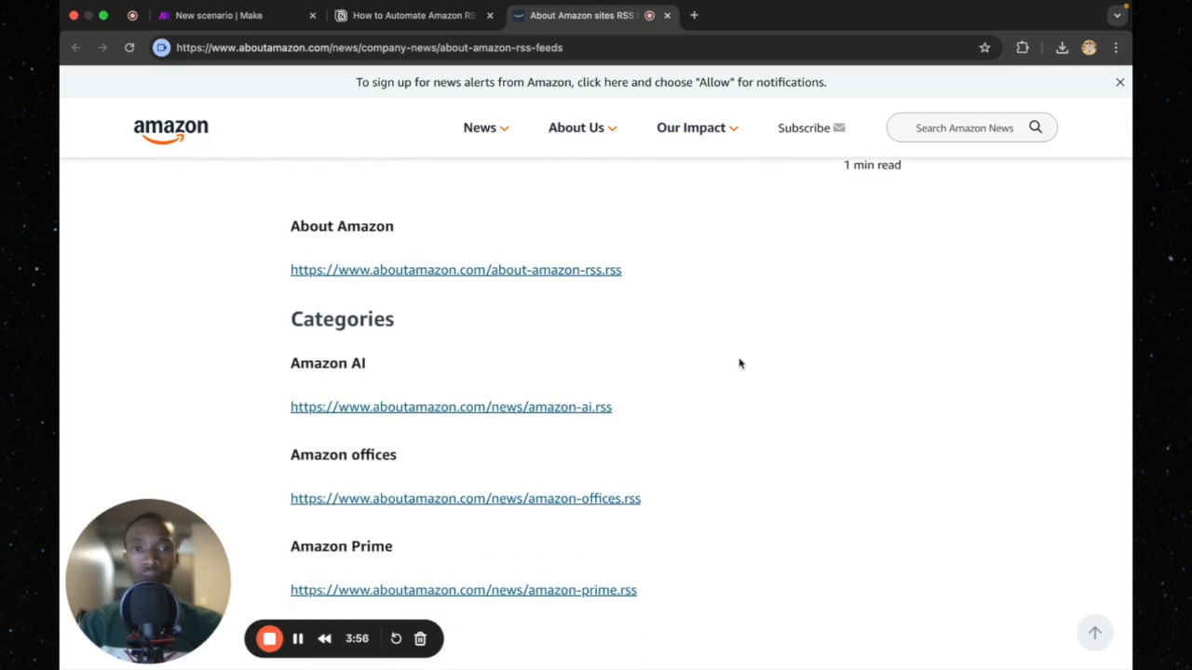
{"action": "scroll", "coordinate": [740, 363], "scroll_direction": "down", "scroll_amount": 3}
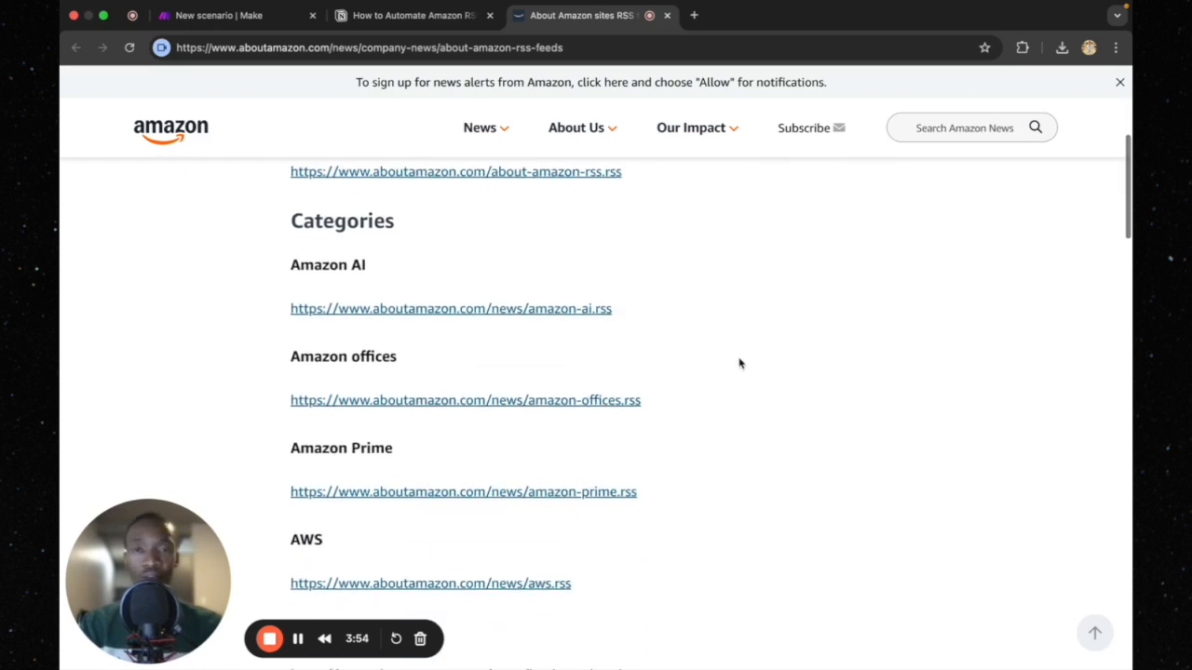
{"action": "scroll", "coordinate": [689, 315], "scroll_direction": "down", "scroll_amount": 1}
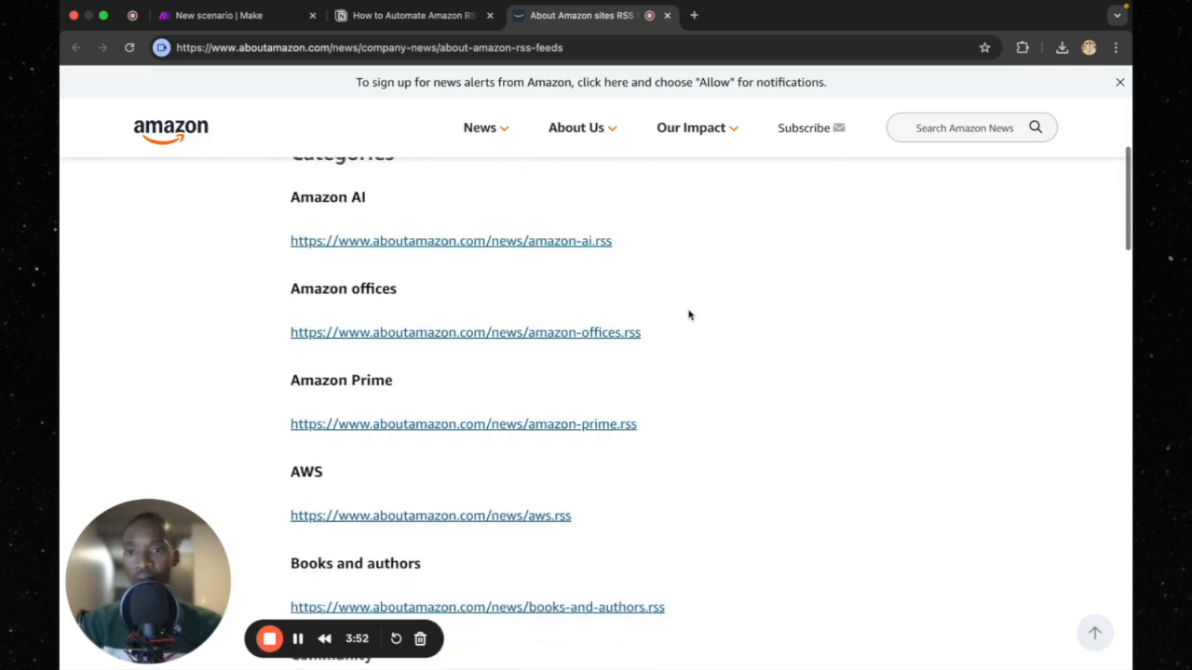
{"action": "scroll", "coordinate": [689, 314], "scroll_direction": "down", "scroll_amount": 1}
{"action": "scroll", "coordinate": [707, 452], "scroll_direction": "down", "scroll_amount": 4}
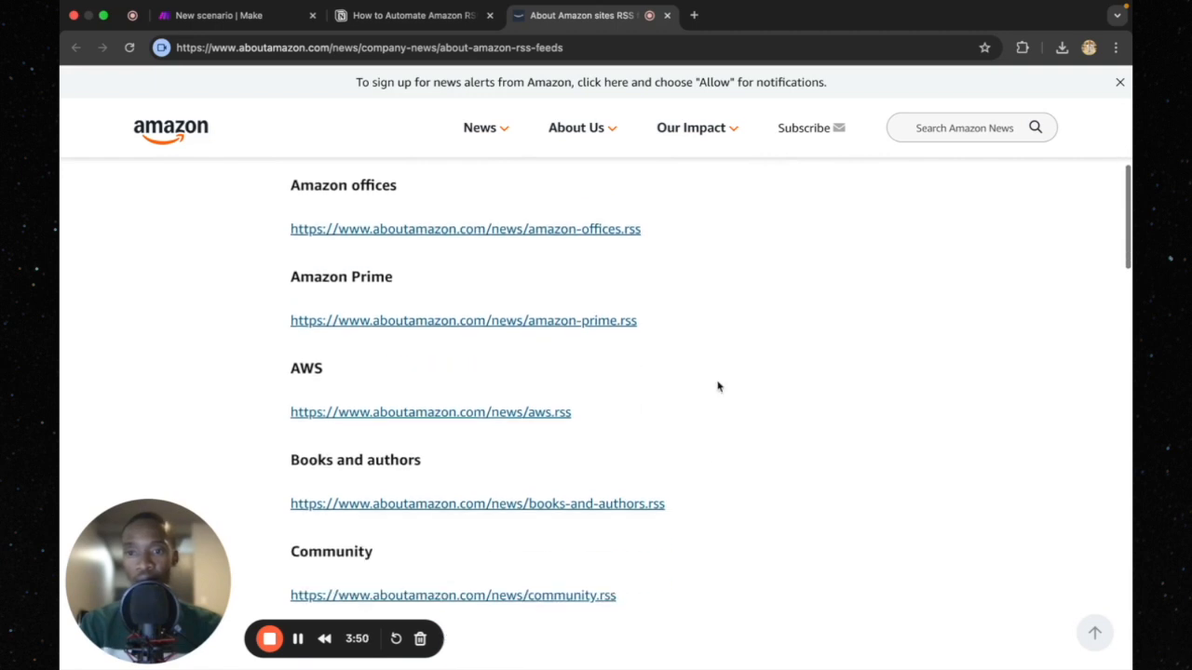
{"action": "scroll", "coordinate": [705, 327], "scroll_direction": "down", "scroll_amount": 3}
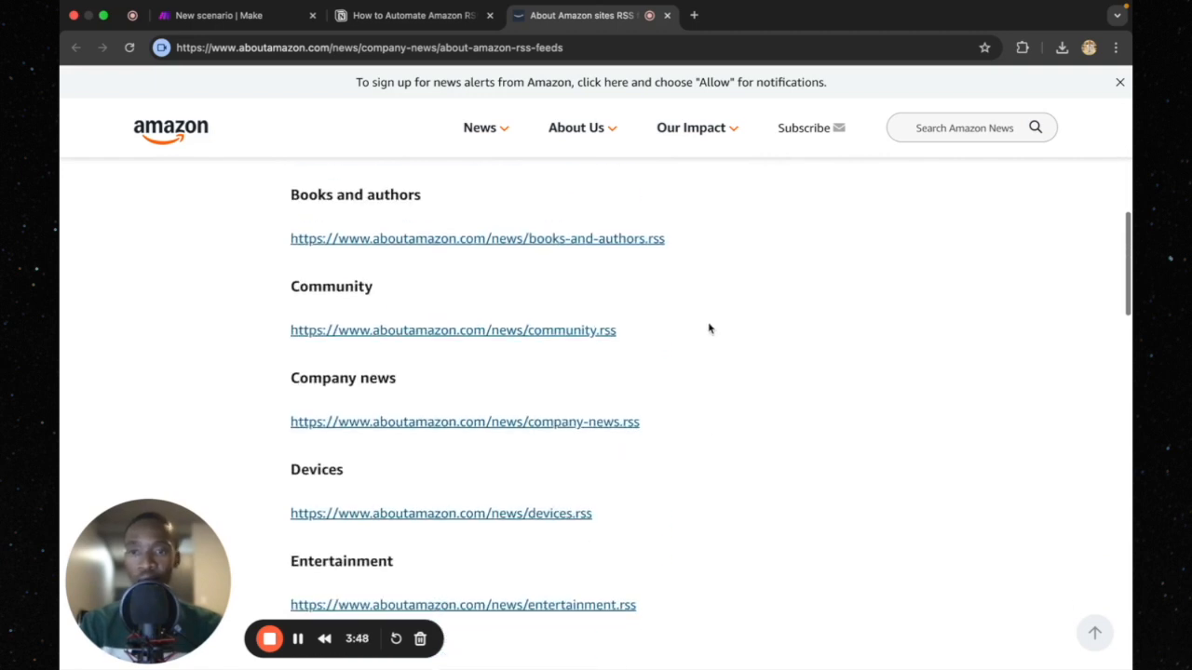
{"action": "scroll", "coordinate": [707, 328], "scroll_direction": "down", "scroll_amount": 4}
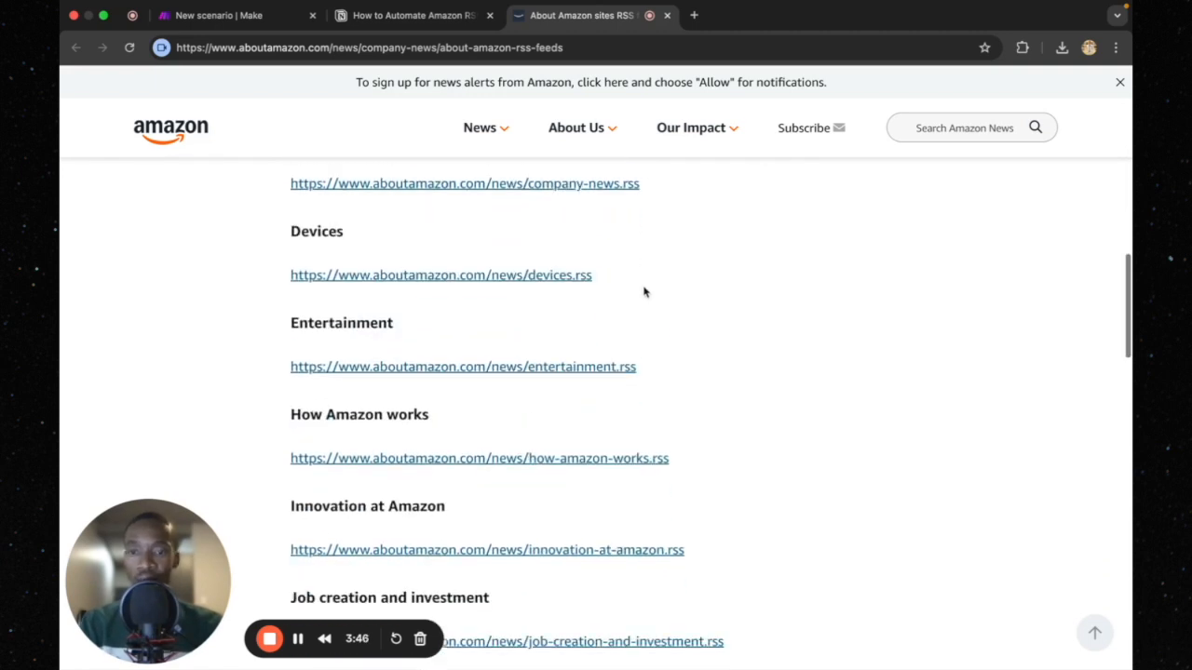
{"action": "scroll", "coordinate": [643, 291], "scroll_direction": "down", "scroll_amount": 4}
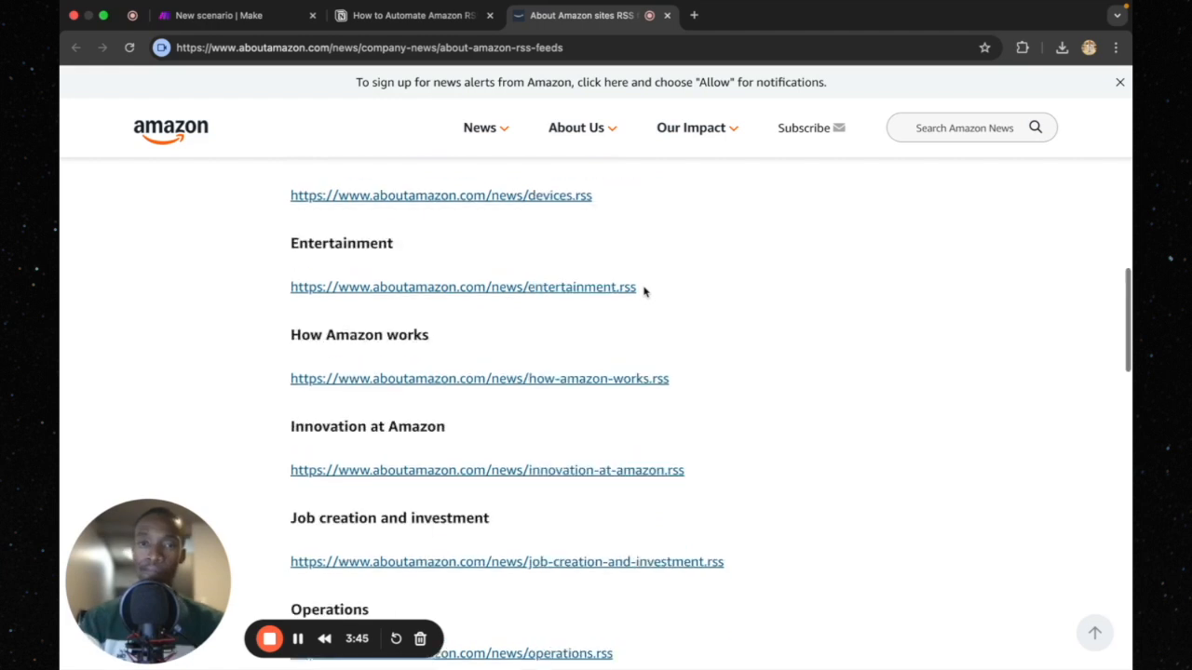
{"action": "scroll", "coordinate": [680, 239], "scroll_direction": "down", "scroll_amount": 1}
{"action": "scroll", "coordinate": [681, 279], "scroll_direction": "up", "scroll_amount": 1}
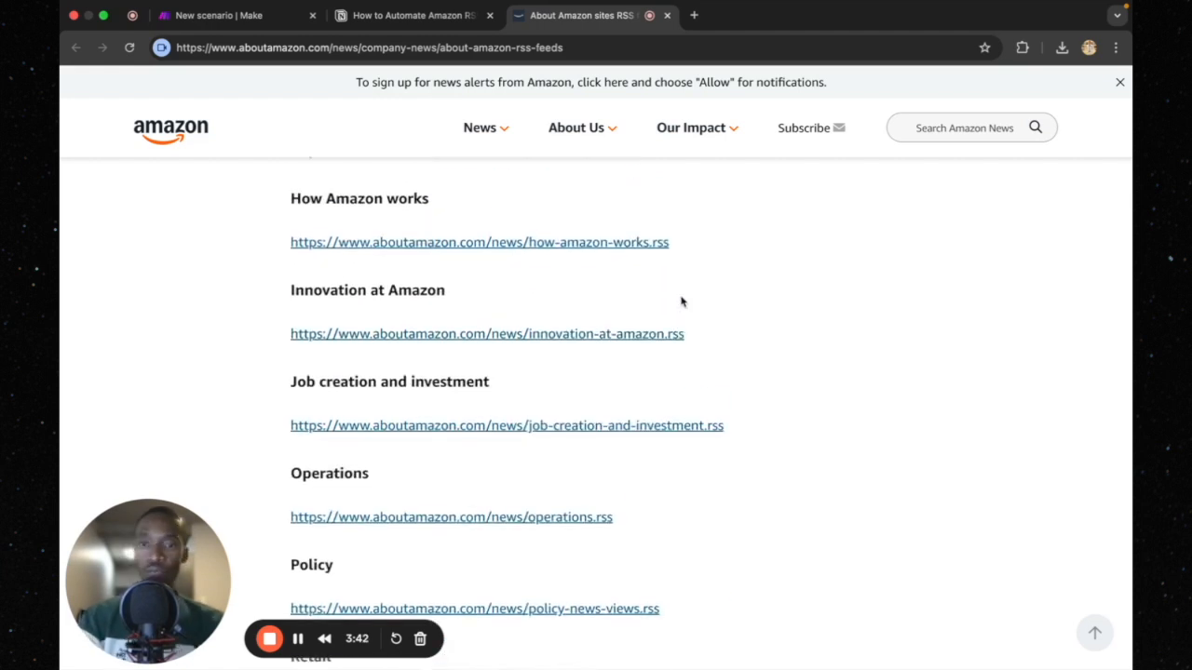
Copy the "Innovation at Amazon" RSS feed URL from the category list
{"action": "scroll", "coordinate": [733, 327], "scroll_direction": "up", "scroll_amount": 1}
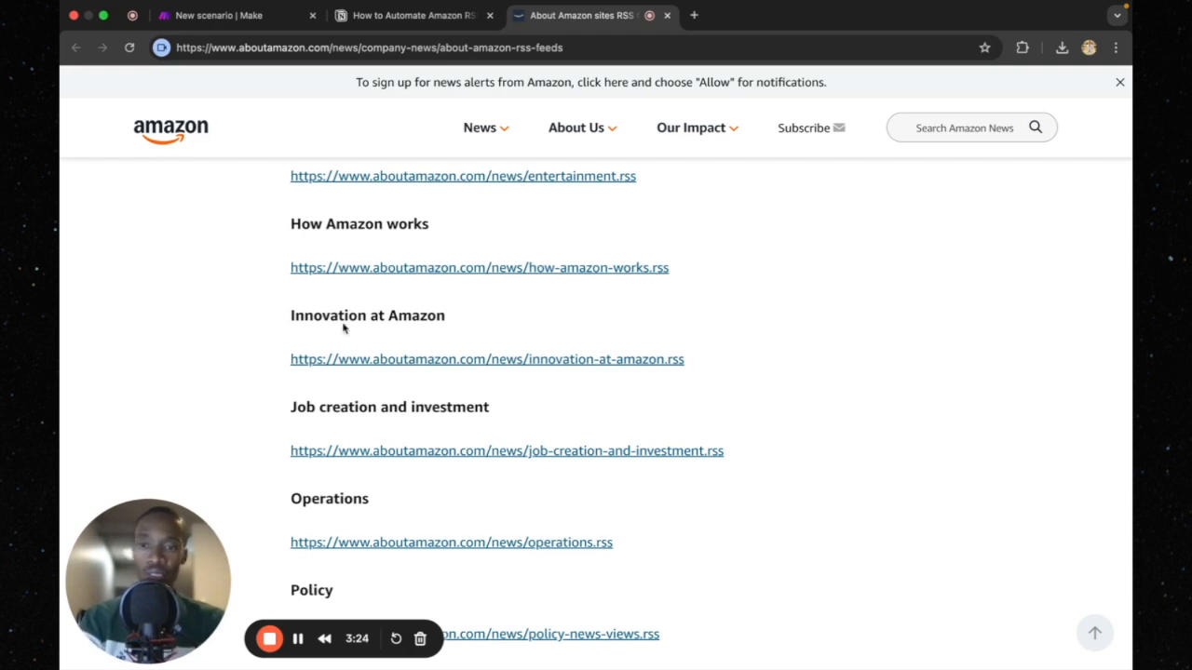
{"action": "right_click", "coordinate": [642, 363]}
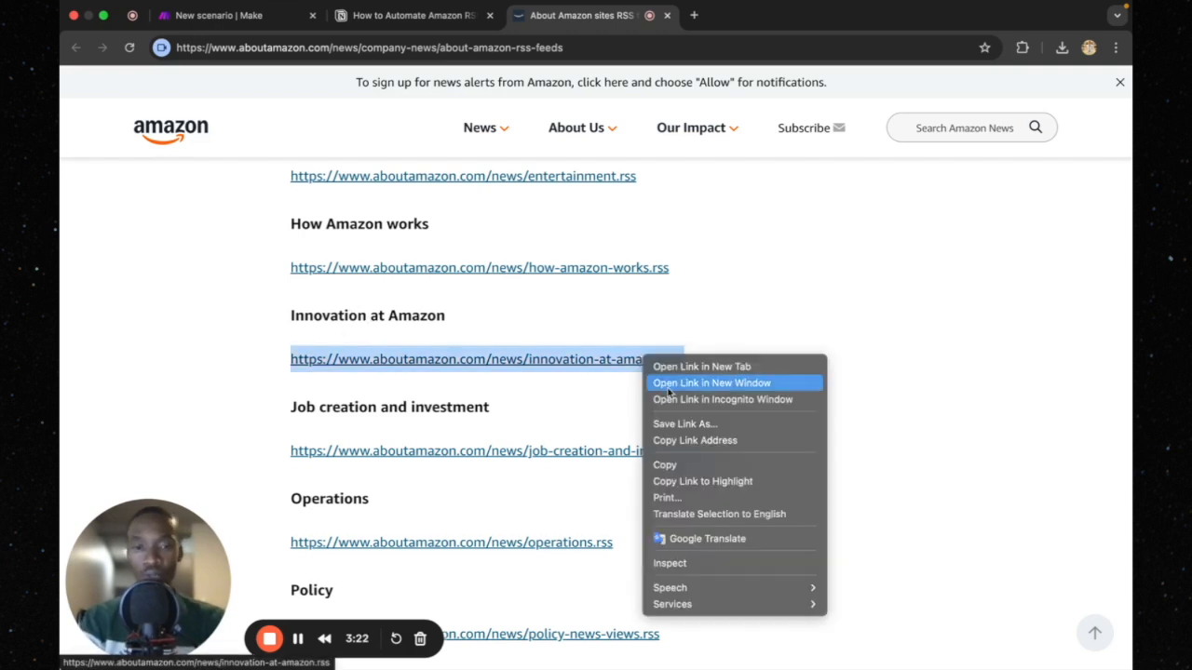
{"action": "left_click", "coordinate": [686, 469]}
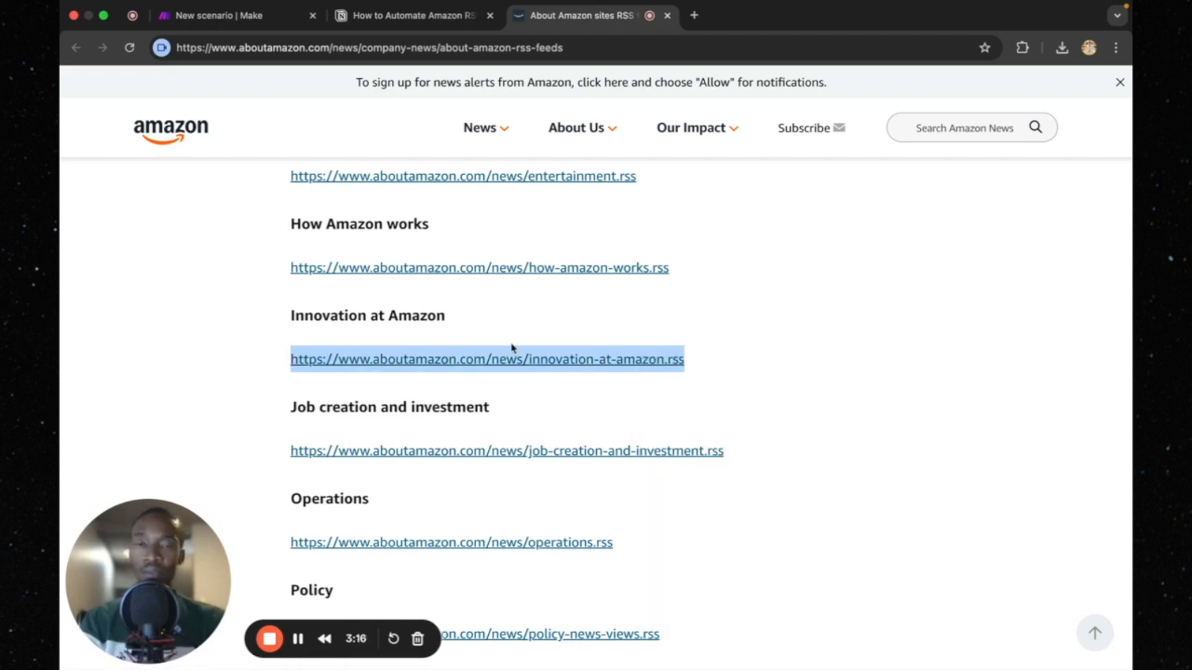
Switch to the new Make scenario and add the RSS "Watch RSS feed items" trigger as its first module
{"action": "left_click", "coordinate": [240, 15]}
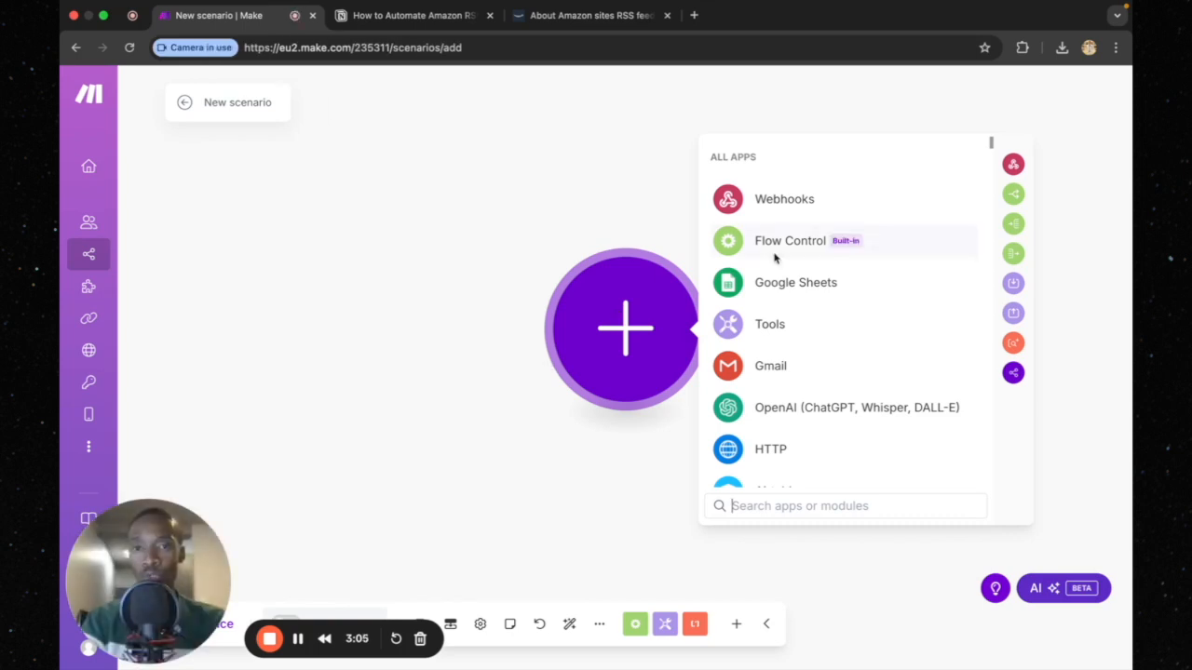
{"action": "left_click_drag", "start_coordinate": [596, 317], "coordinate": [544, 317]}
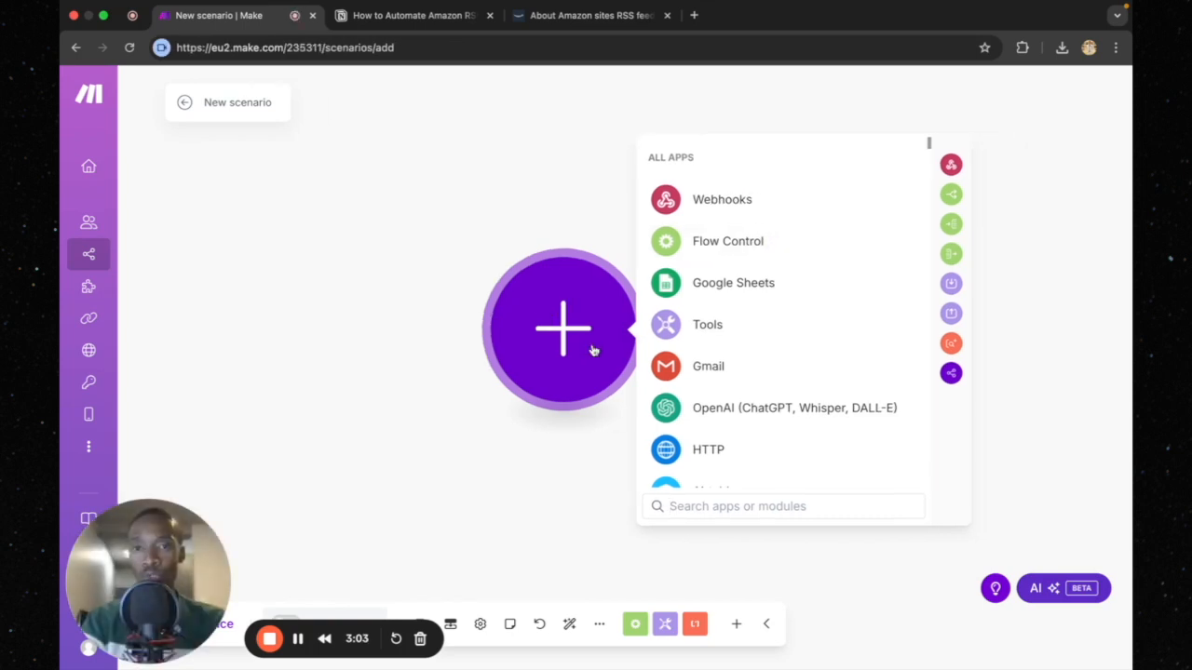
{"action": "type", "text": "r"}
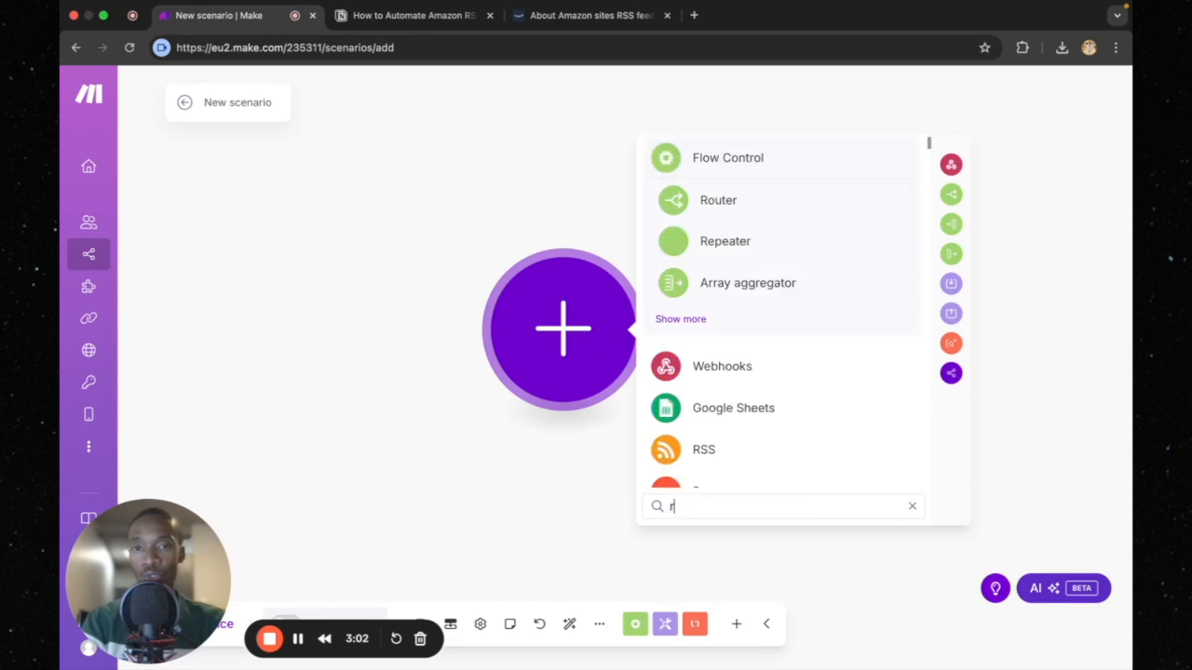
{"action": "type", "text": "os"}
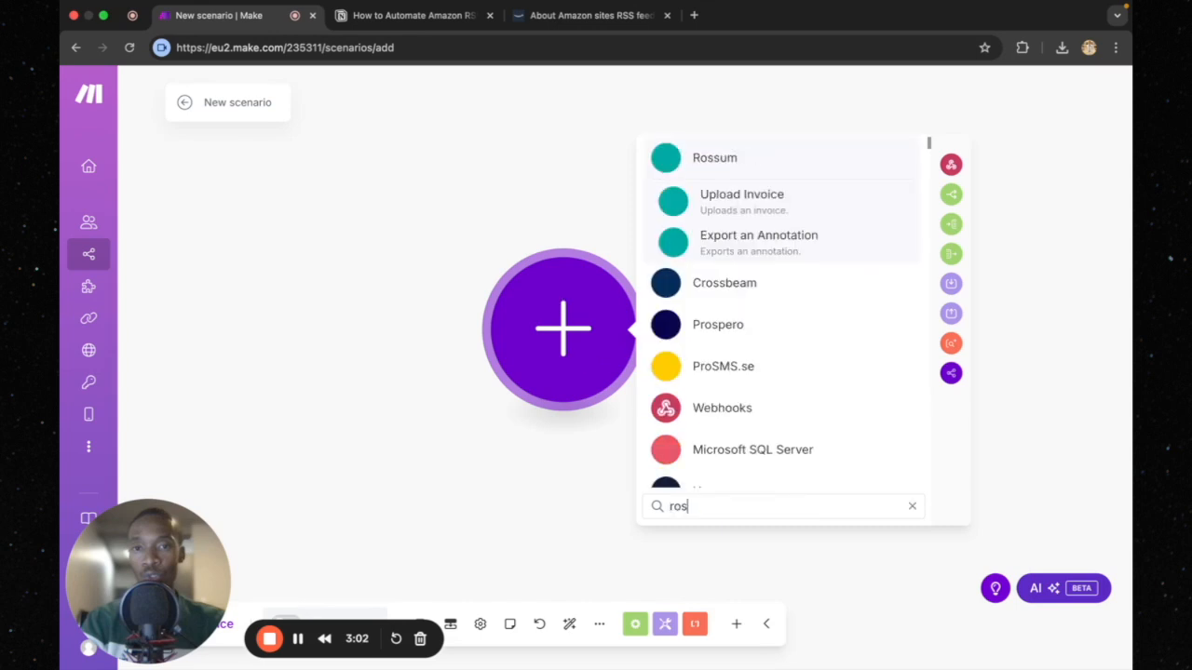
{"action": "key", "text": "BackSpace"}
{"action": "type", "text": "s"}
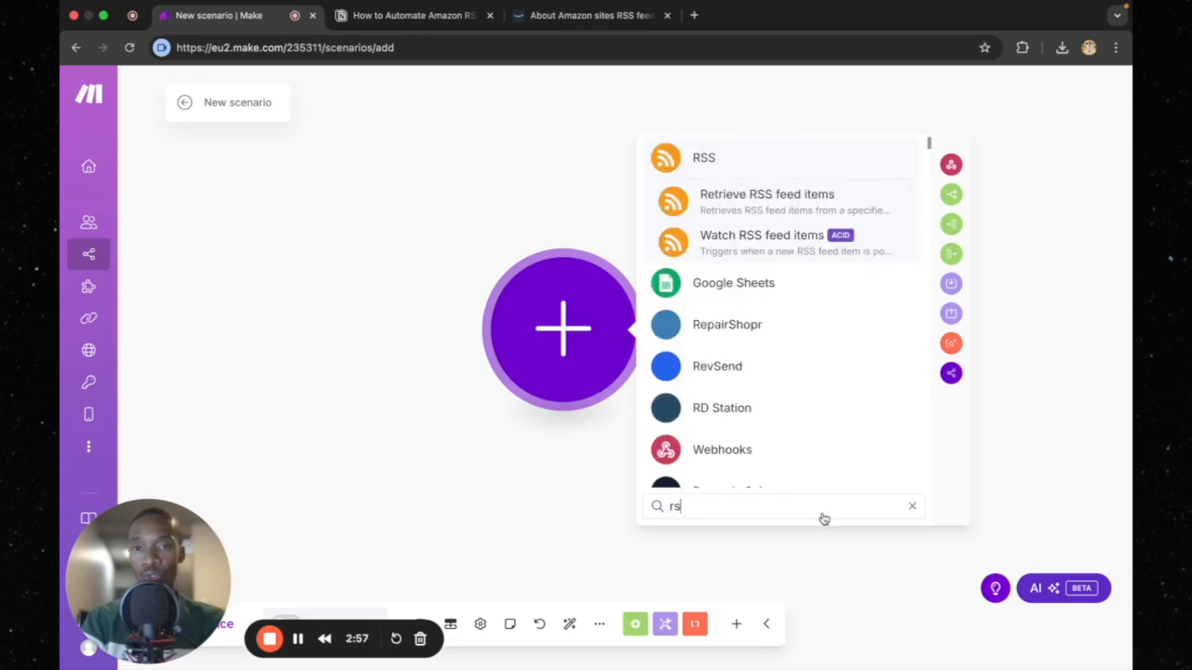
{"action": "left_click", "coordinate": [704, 159]}
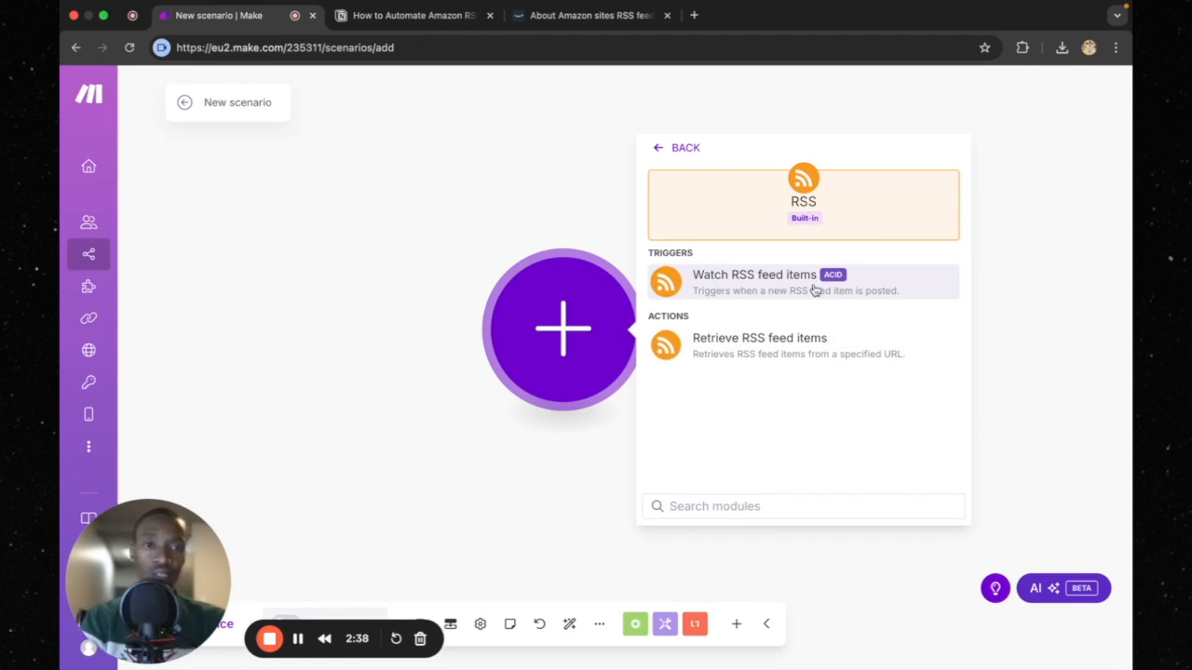
{"action": "left_click", "coordinate": [777, 286]}
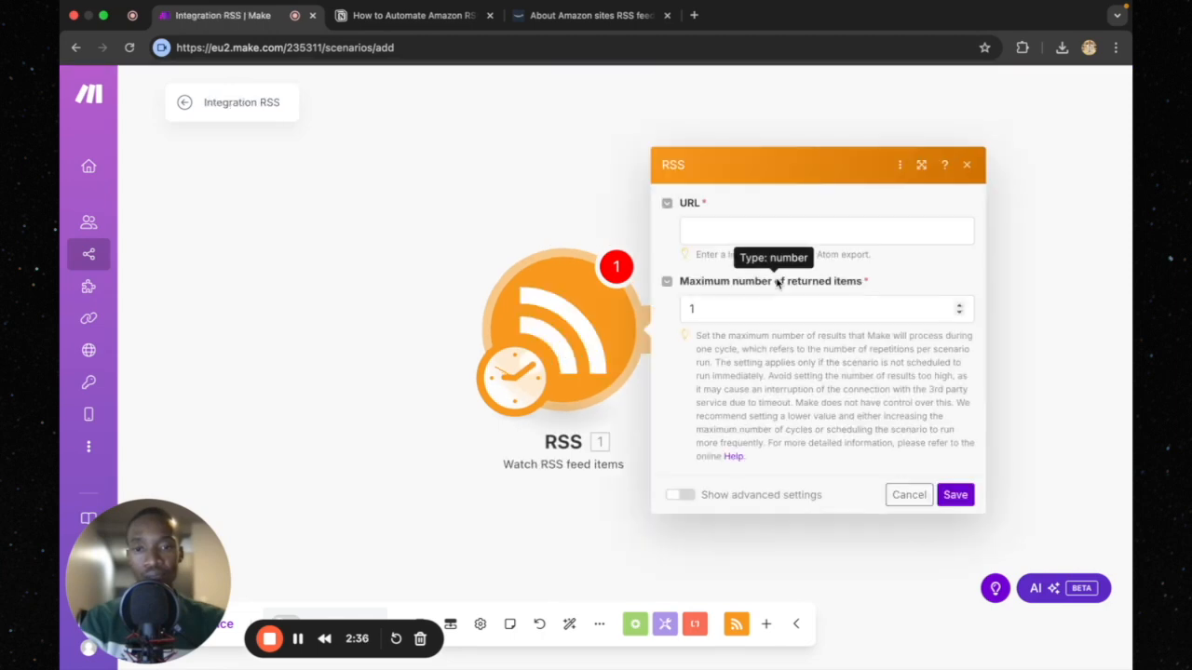
Paste the copied Innovation at Amazon feed URL into the RSS trigger, keep 1 returned item, and save it starting from now on
{"action": "left_click", "coordinate": [712, 229]}
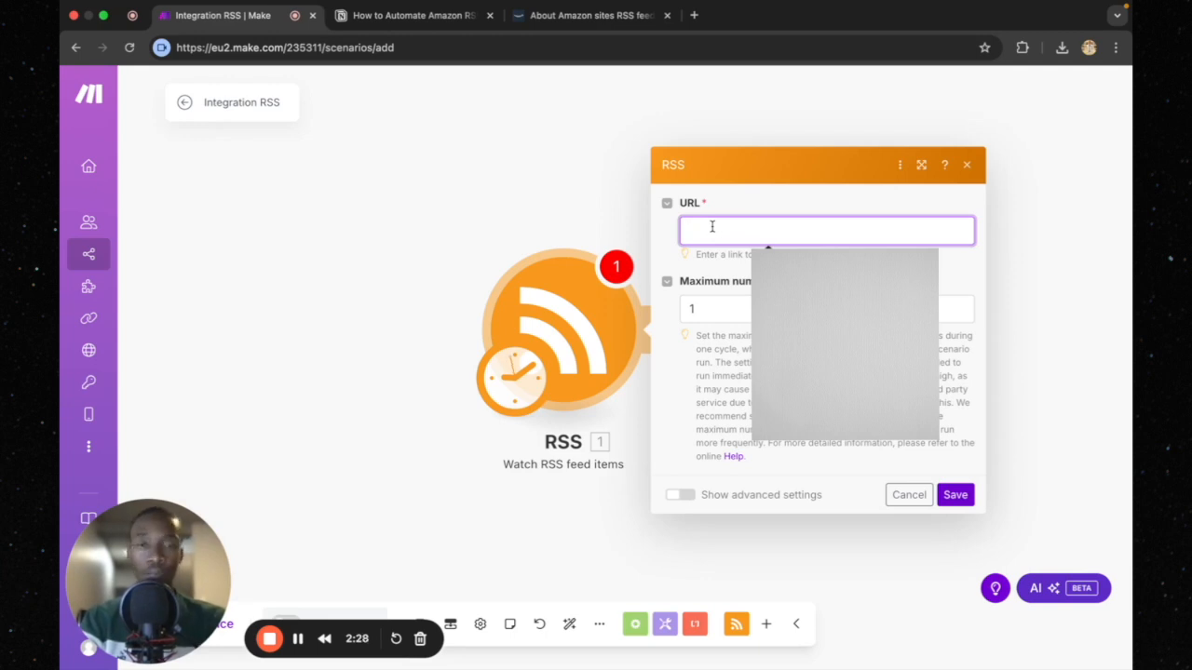
{"action": "key", "text": "super+v"}
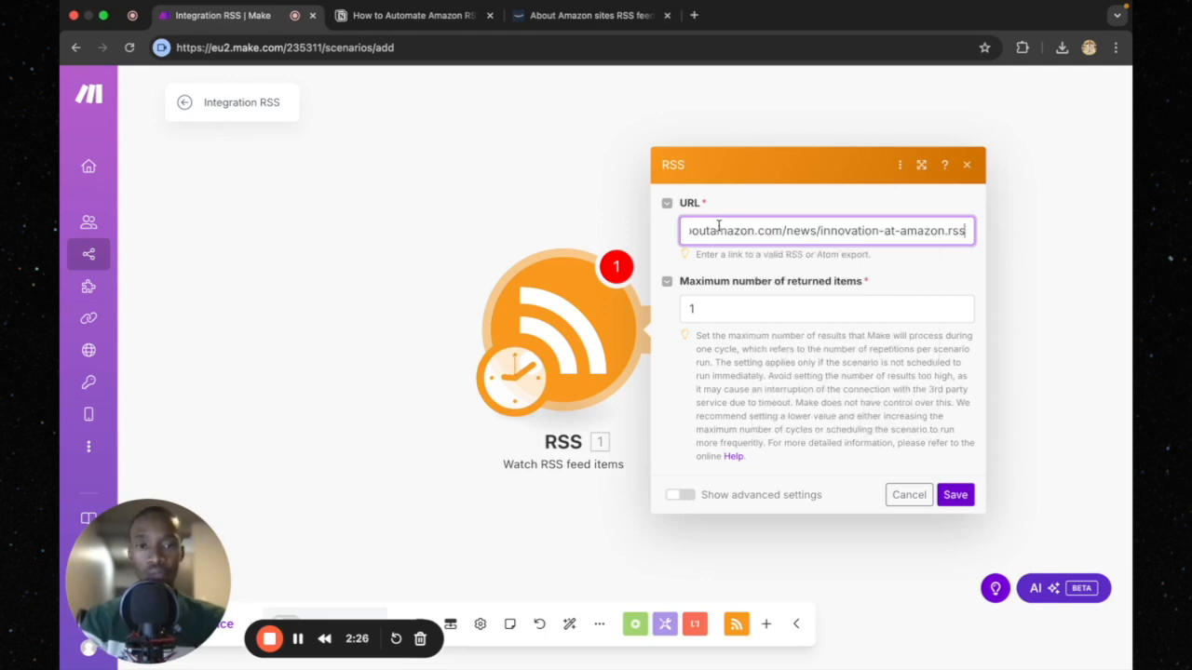
{"action": "left_click", "coordinate": [777, 311]}
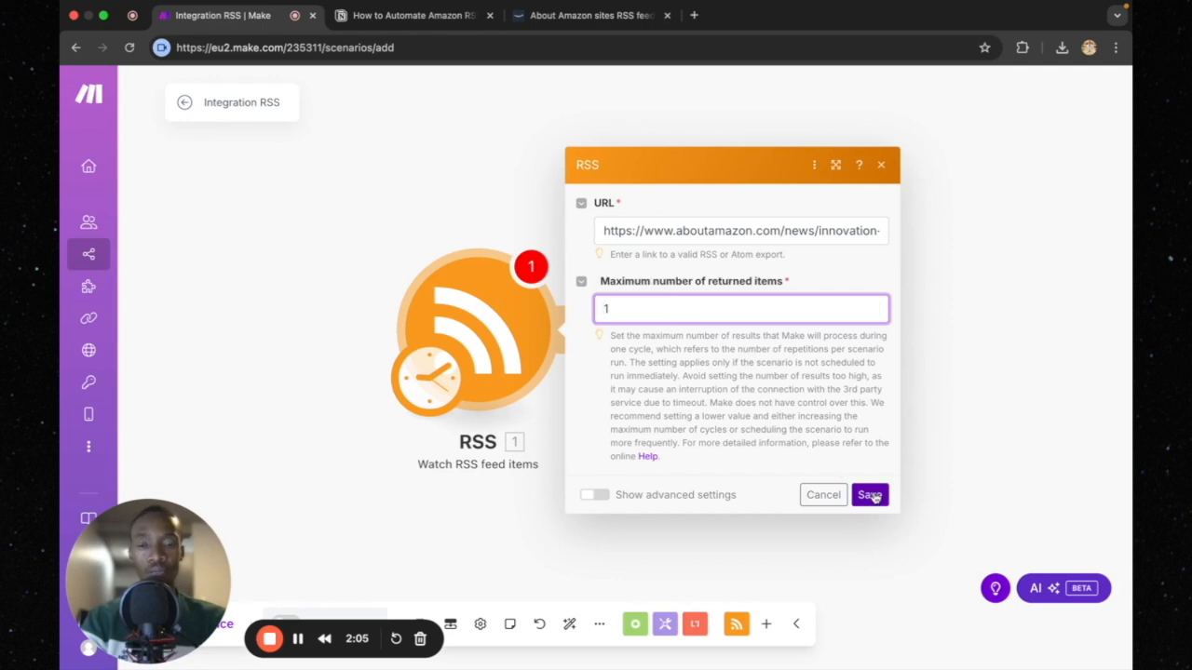
{"action": "left_click", "coordinate": [869, 494]}
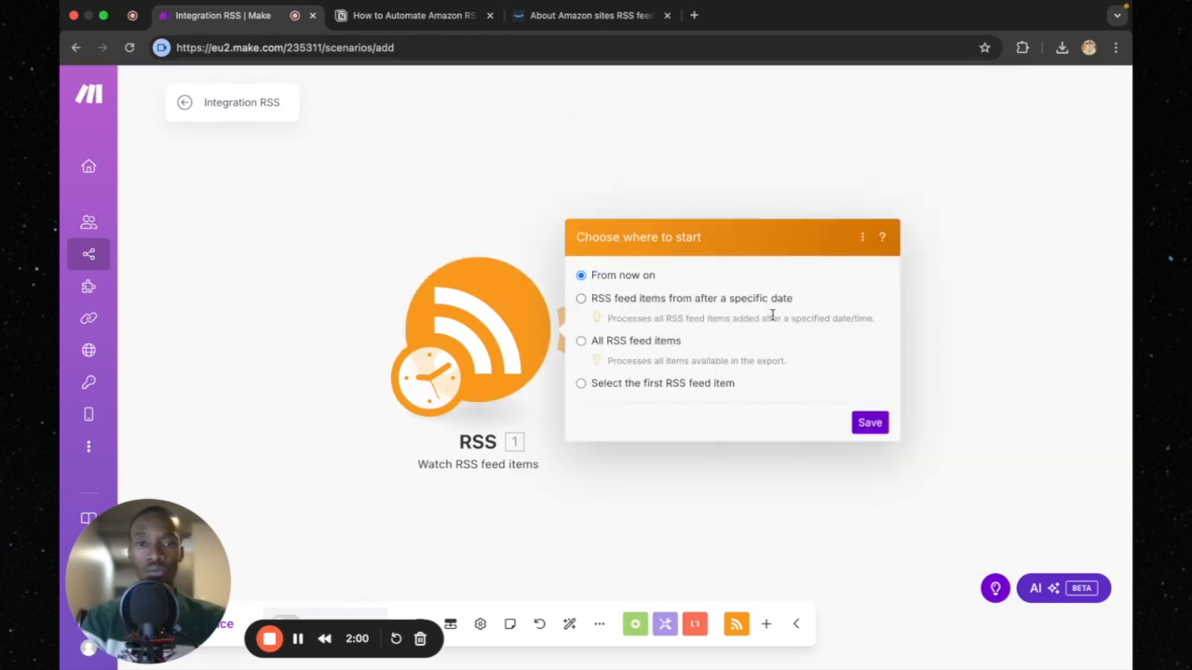
{"action": "left_click", "coordinate": [877, 431]}
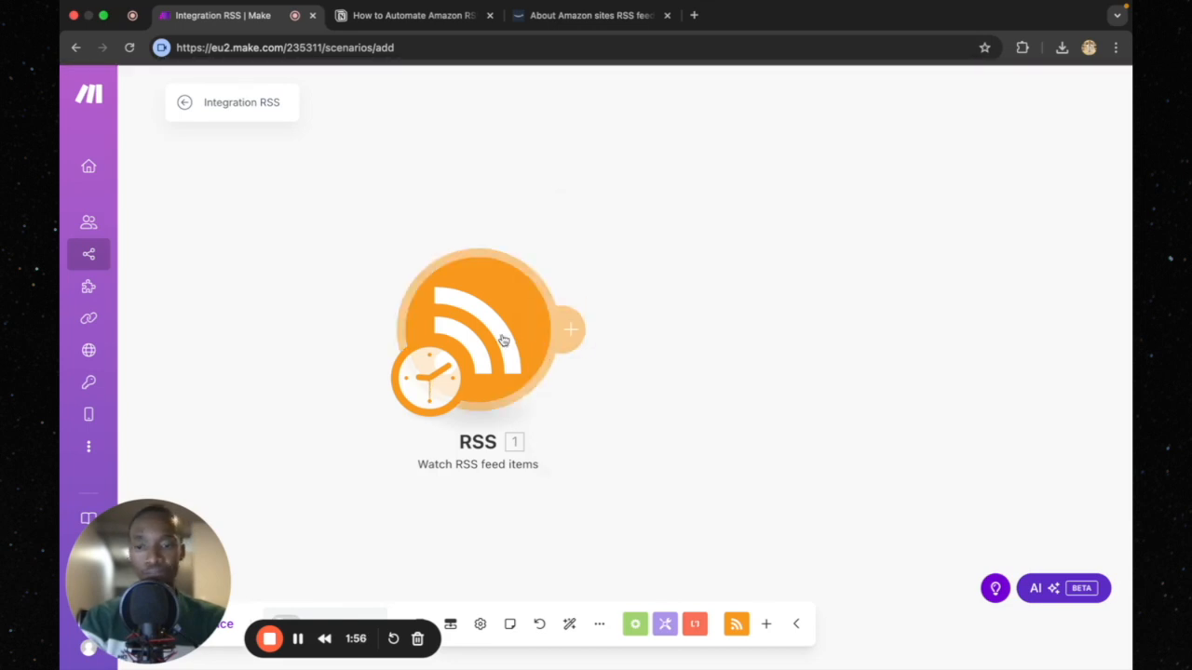
Shift the RSS module leftward on the canvas to make room for the next module
{"action": "left_click_drag", "start_coordinate": [492, 341], "coordinate": [450, 340]}
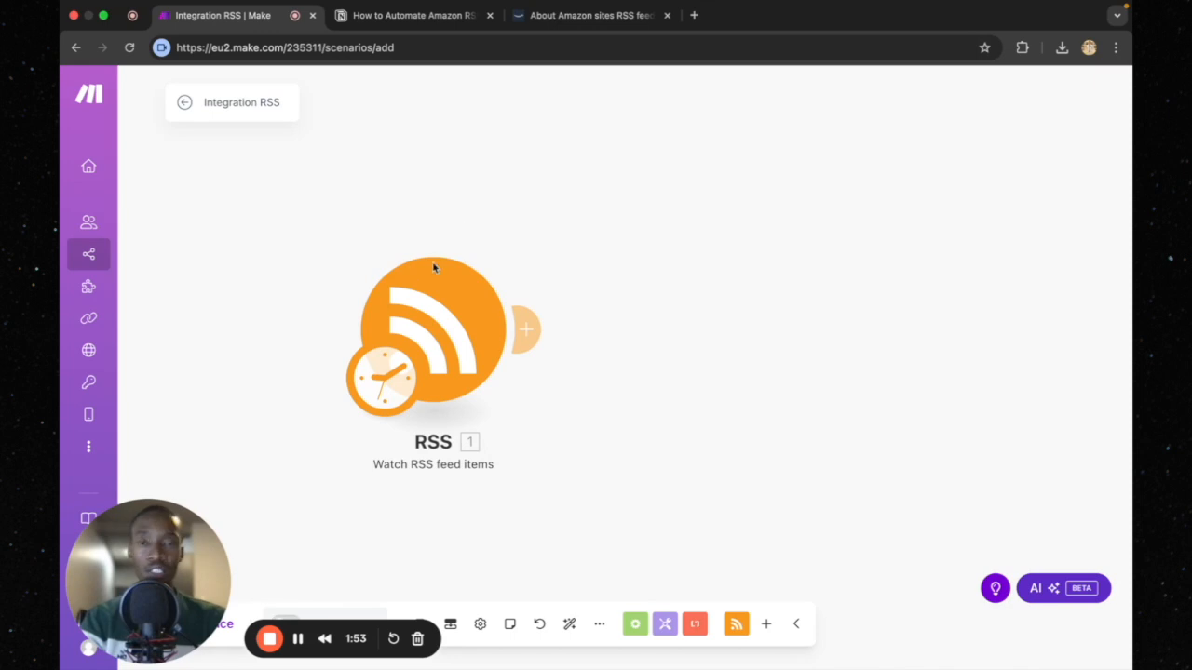
{"action": "left_click_drag", "start_coordinate": [433, 321], "coordinate": [422, 321]}
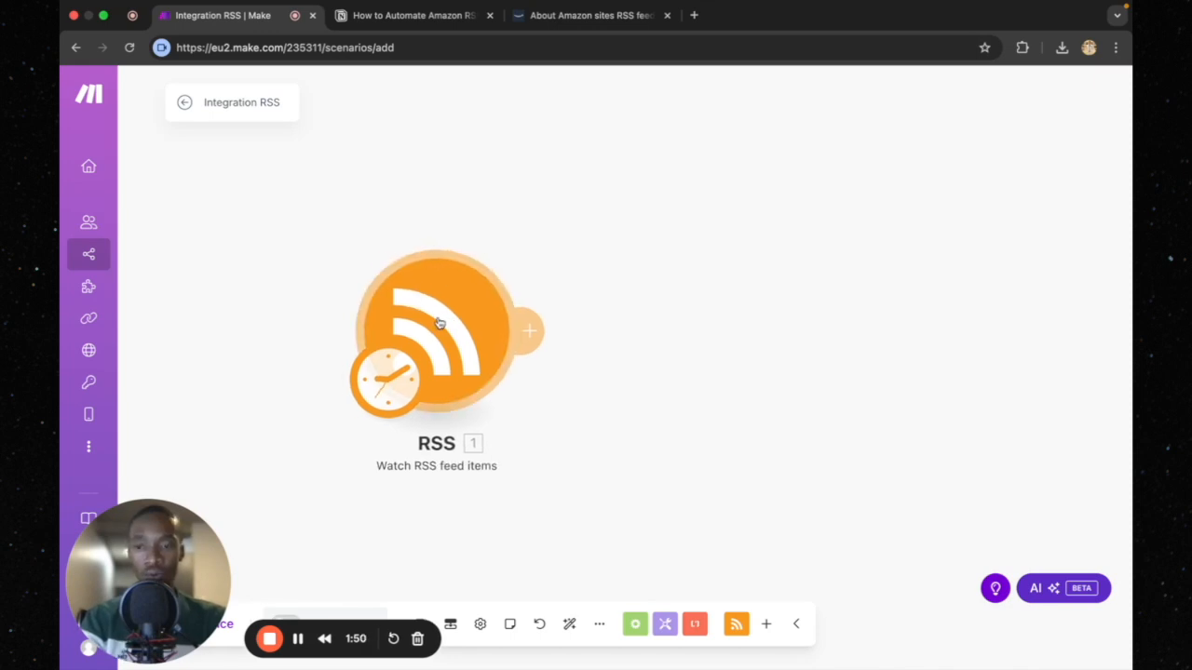
{"action": "left_click_drag", "start_coordinate": [437, 315], "coordinate": [429, 315]}
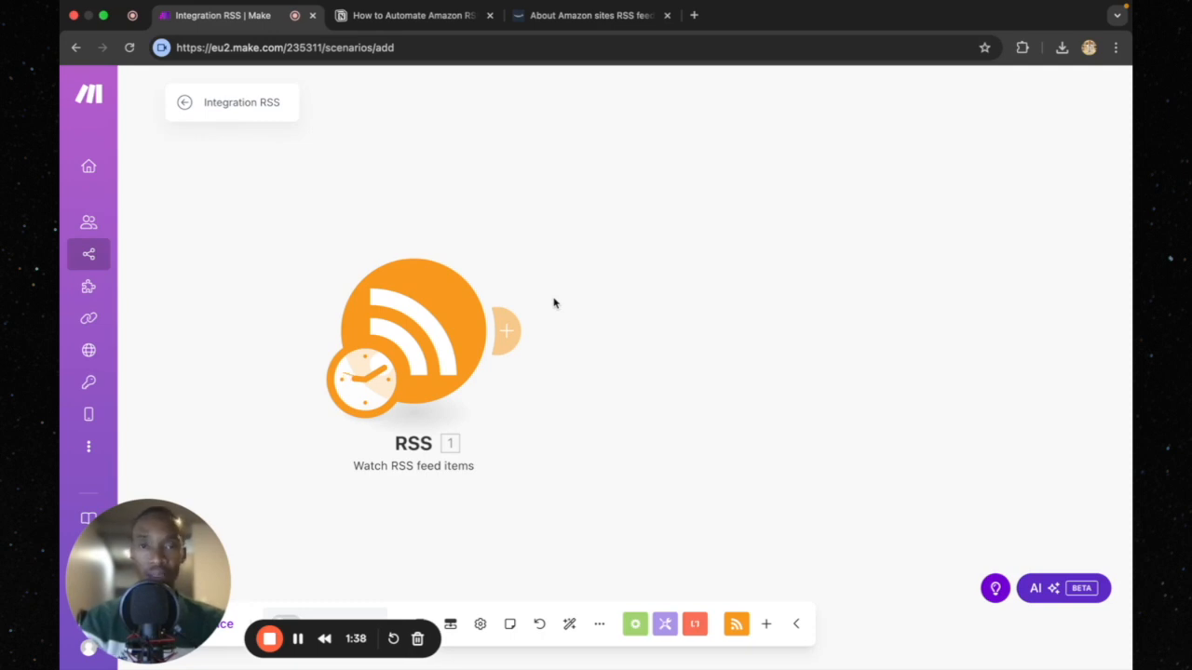
{"action": "left_click_drag", "start_coordinate": [406, 330], "coordinate": [381, 330]}
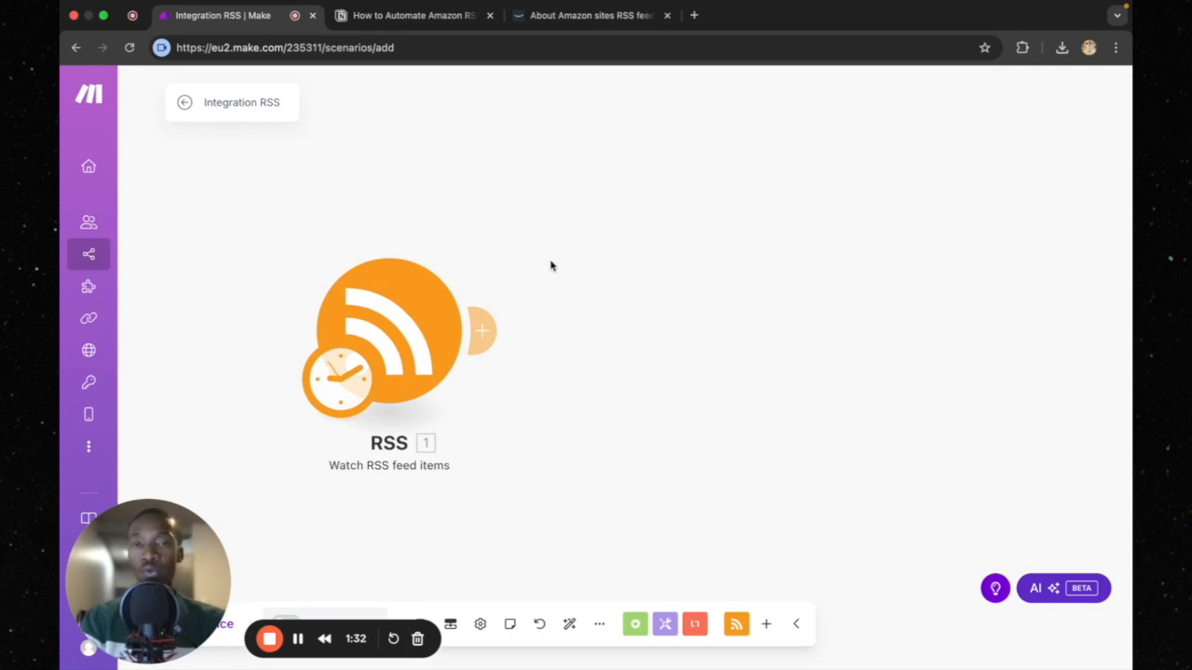
Add a Google Drive "Download a File" module after the RSS module
{"action": "left_click", "coordinate": [484, 332]}
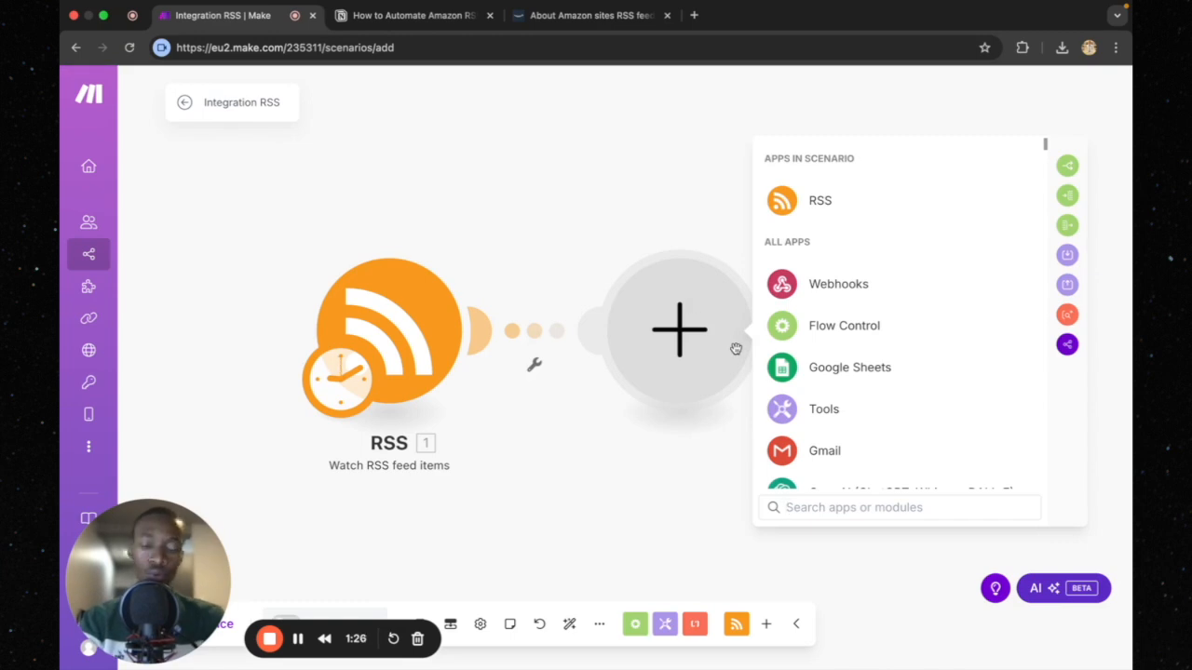
{"action": "type", "text": "g"}
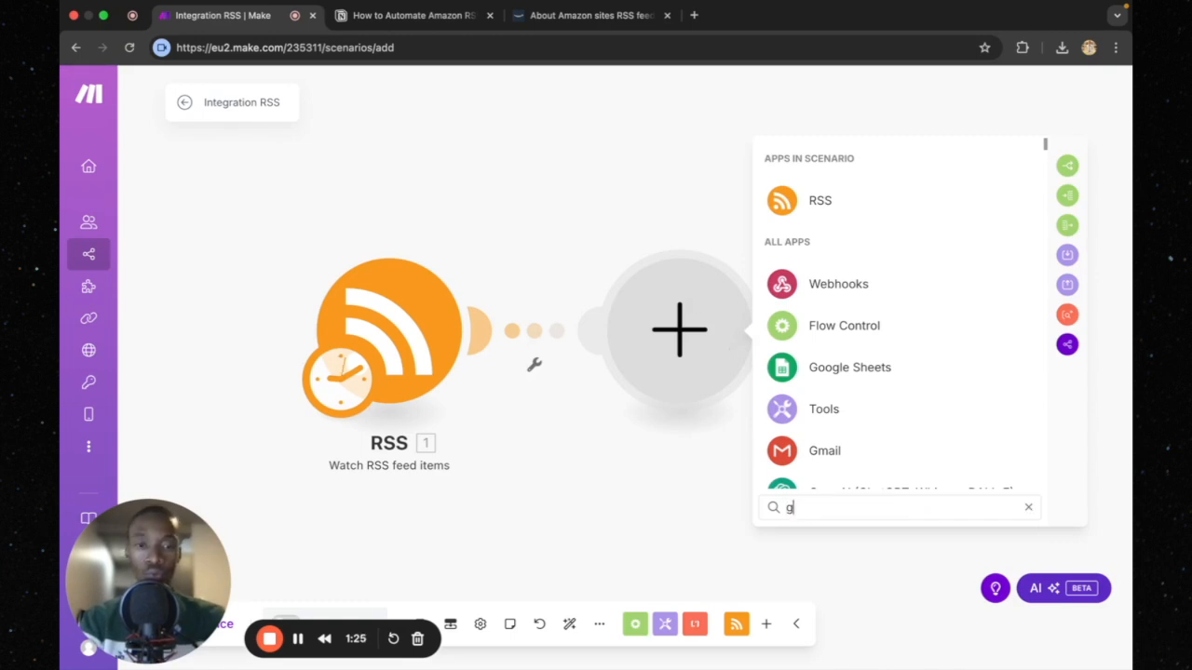
{"action": "type", "text": "ooglee d"}
{"action": "key", "text": "BackSpace"}
{"action": "key", "text": "BackSpace"}
{"action": "key", "text": "BackSpace"}
{"action": "key", "text": "BackSpace"}
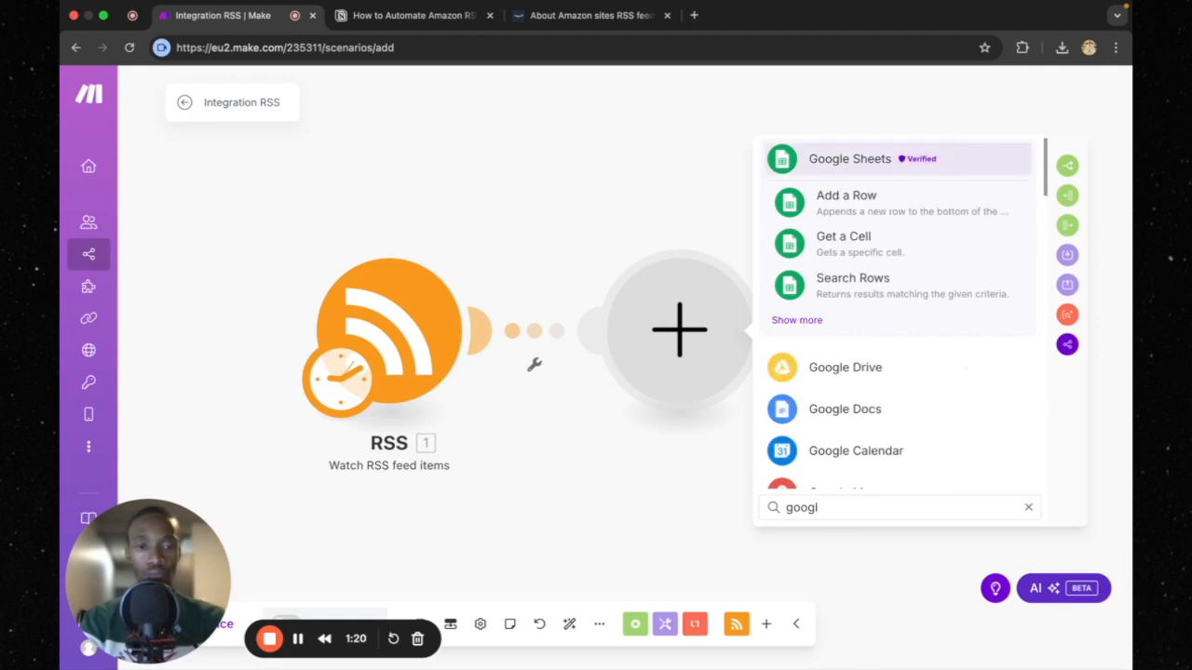
{"action": "left_click", "coordinate": [819, 375]}
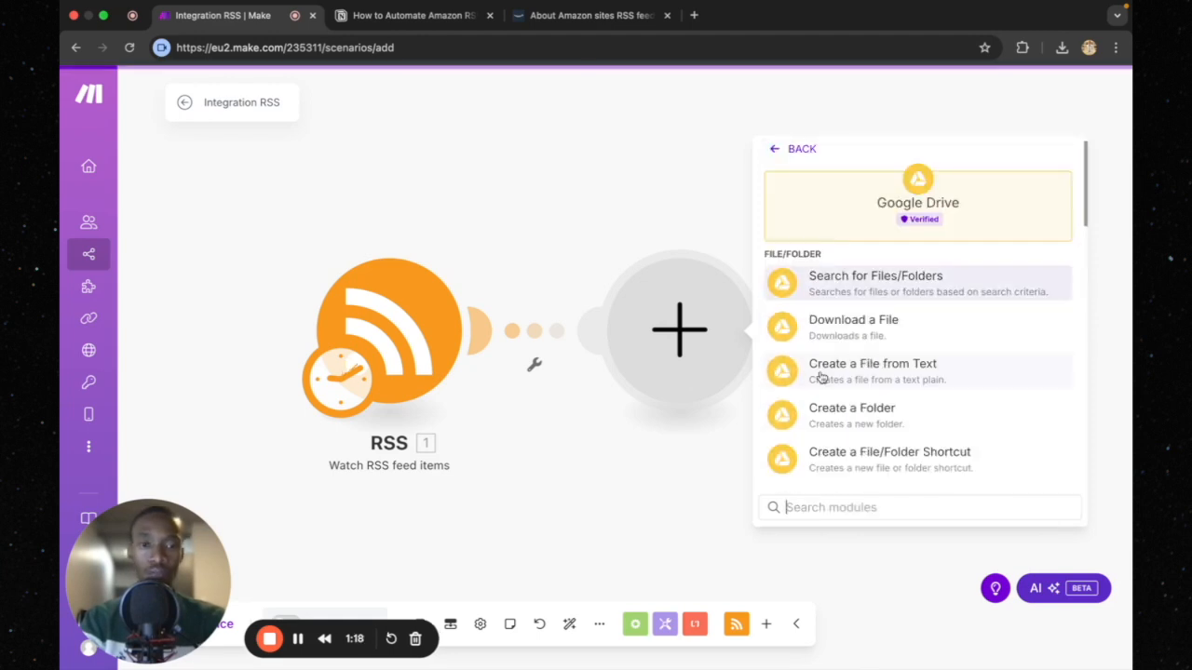
{"action": "left_click", "coordinate": [856, 326]}
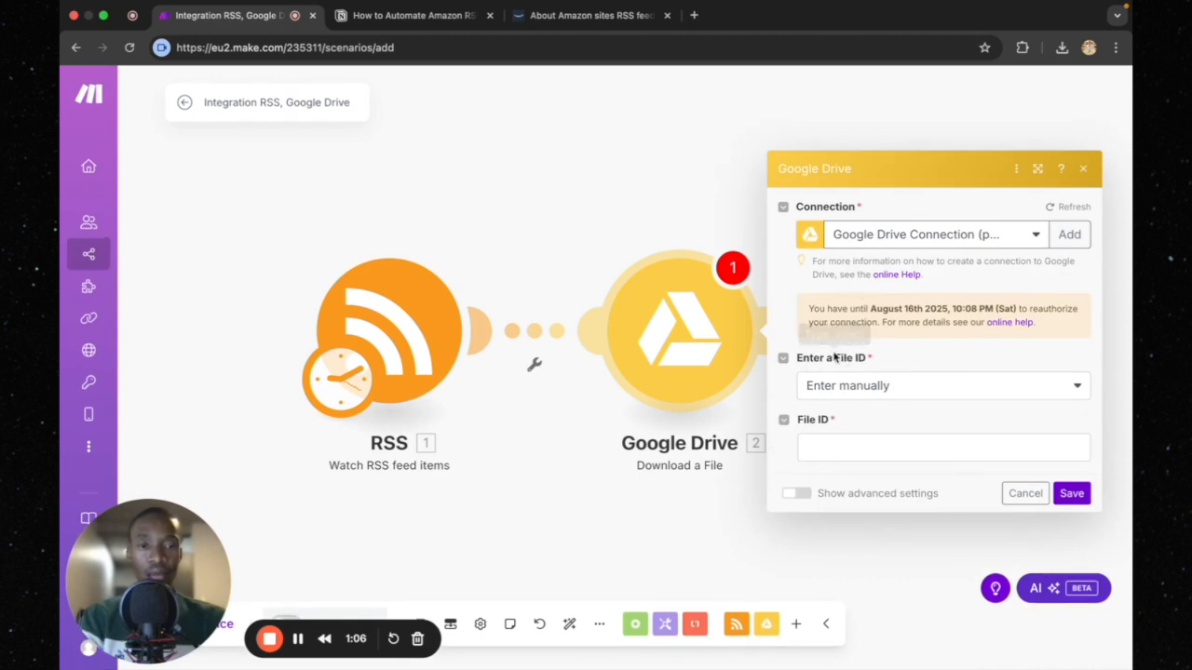
Set the Google Drive download to select "Amazon image.jpeg" from the list in My Drive's "RSS Feed Automation Image" folder, and save the module
{"action": "left_click", "coordinate": [880, 386]}
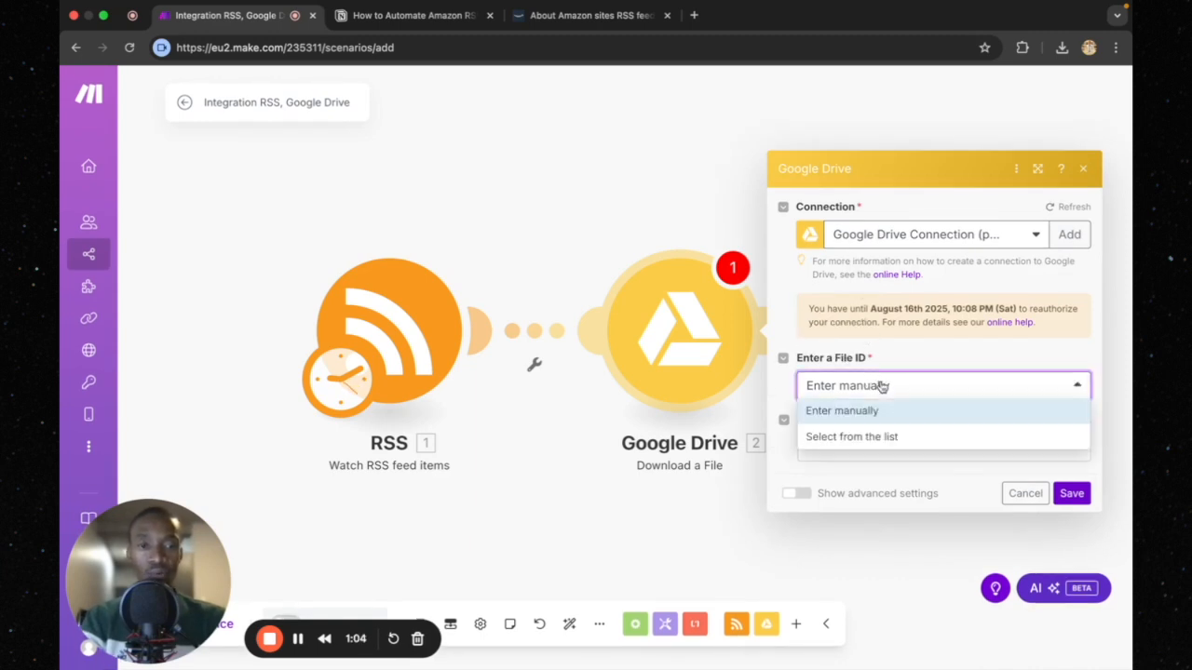
{"action": "left_click", "coordinate": [841, 436]}
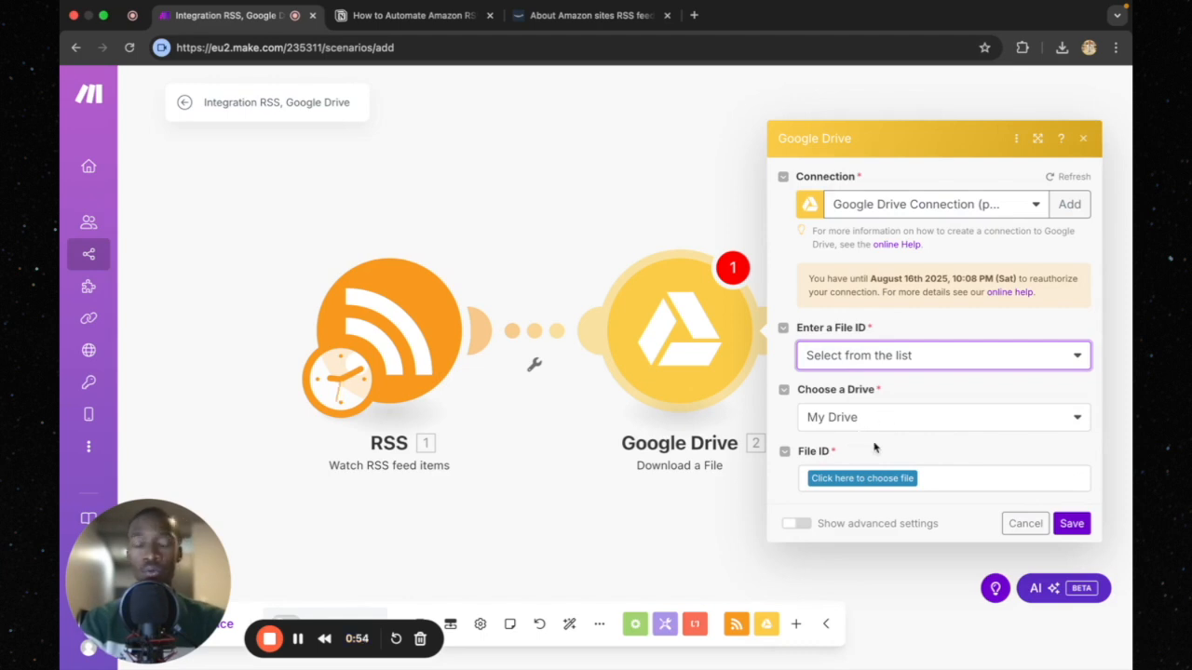
{"action": "left_click", "coordinate": [840, 479]}
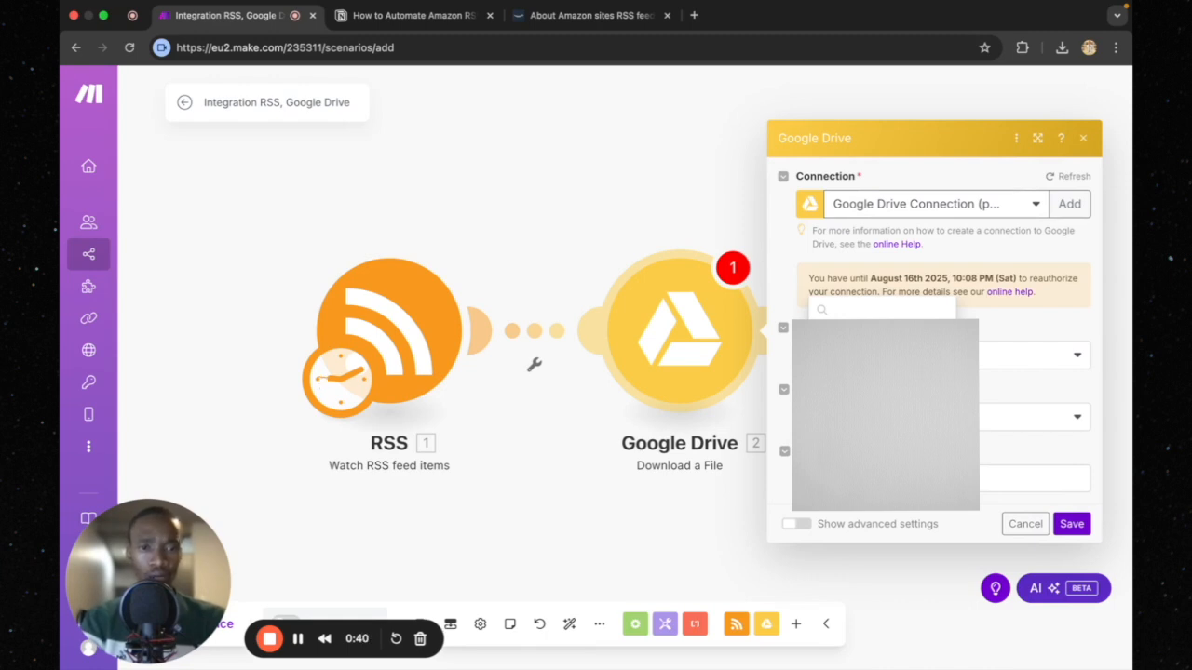
{"action": "left_click", "coordinate": [868, 443]}
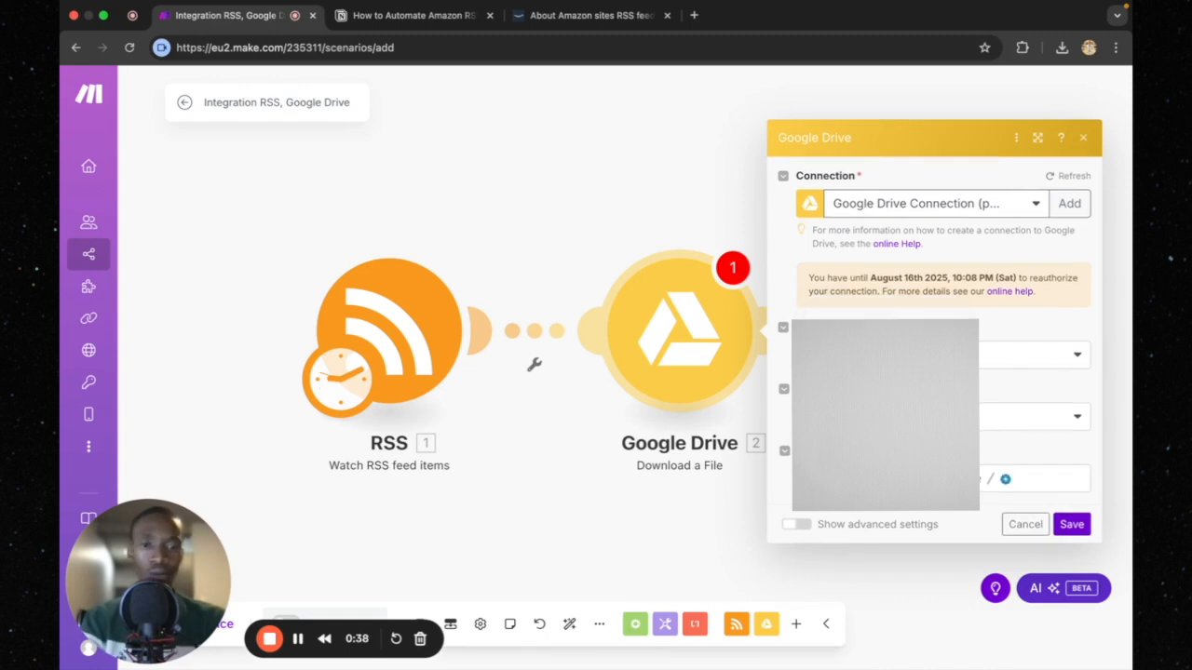
{"action": "left_click", "coordinate": [1006, 479]}
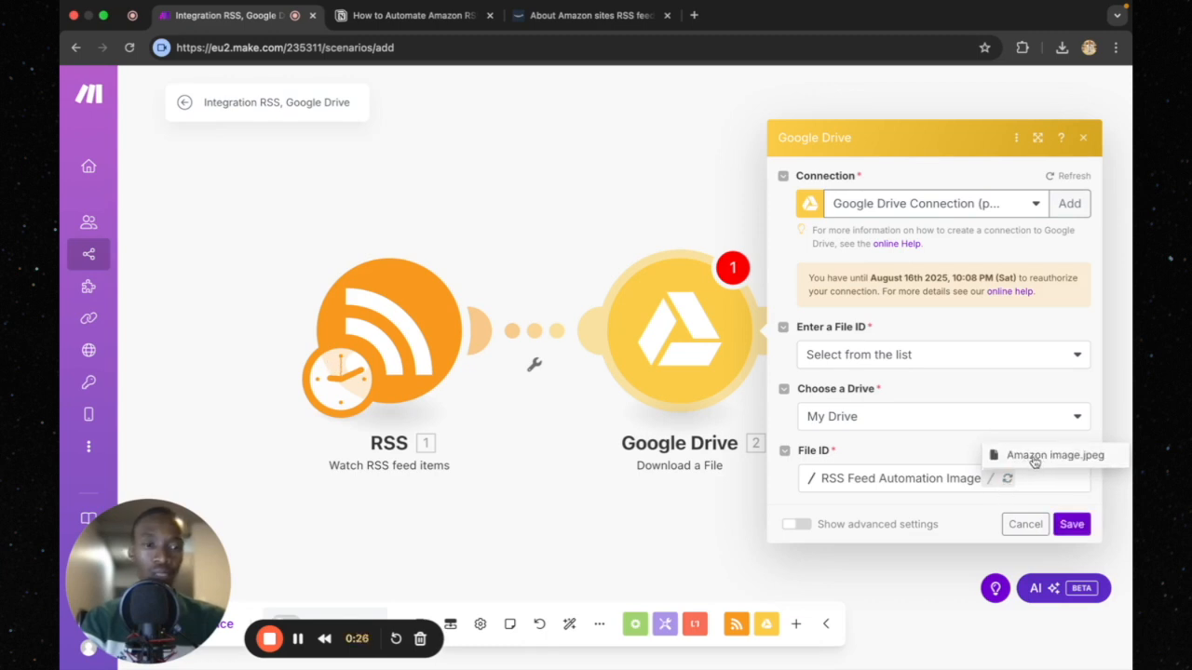
{"action": "left_click", "coordinate": [1034, 457]}
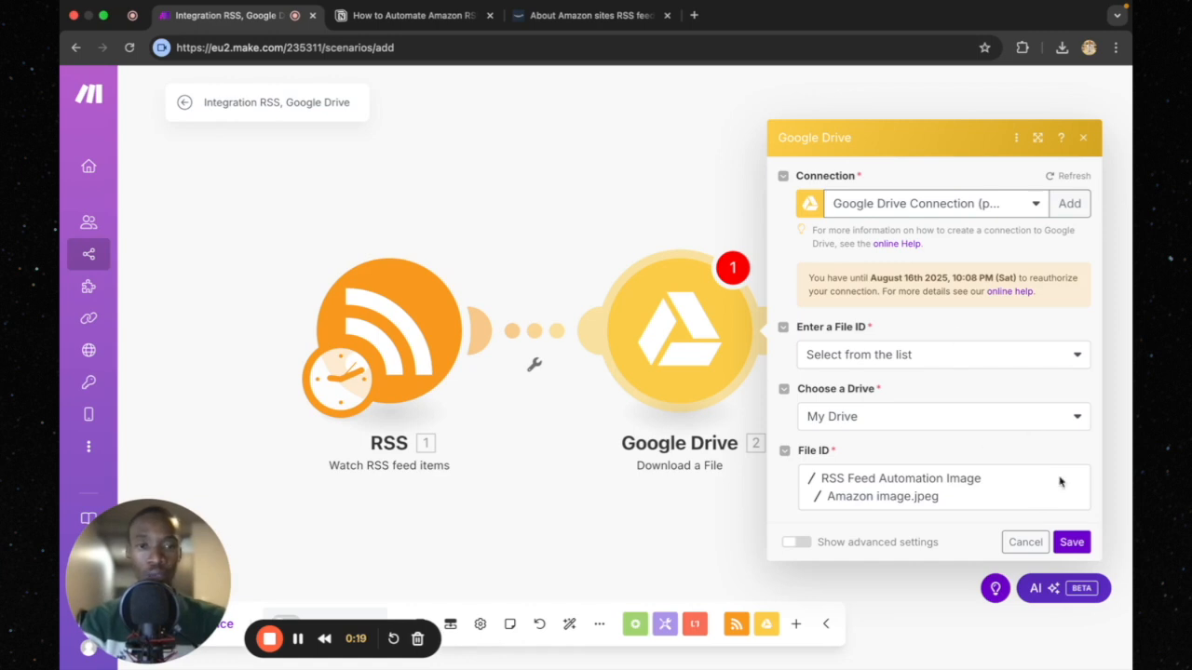
{"action": "left_click", "coordinate": [1073, 543]}
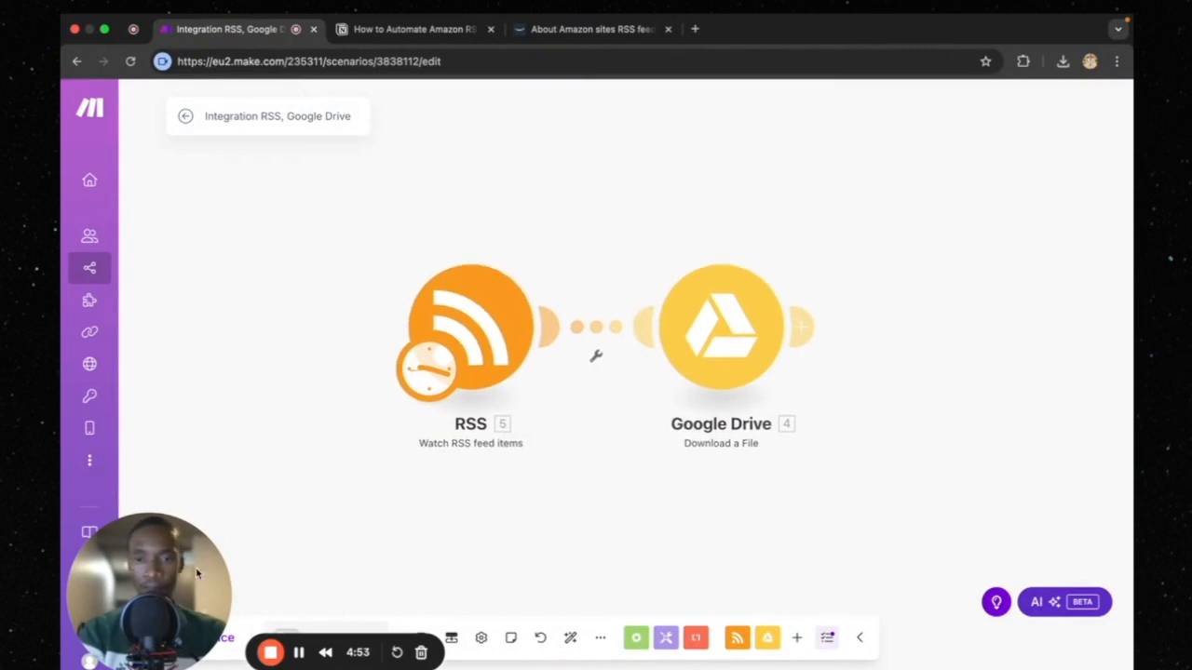
Run the scenario once and inspect the RSS module's output
{"action": "left_click_drag", "start_coordinate": [190, 665], "coordinate": [198, 543]}
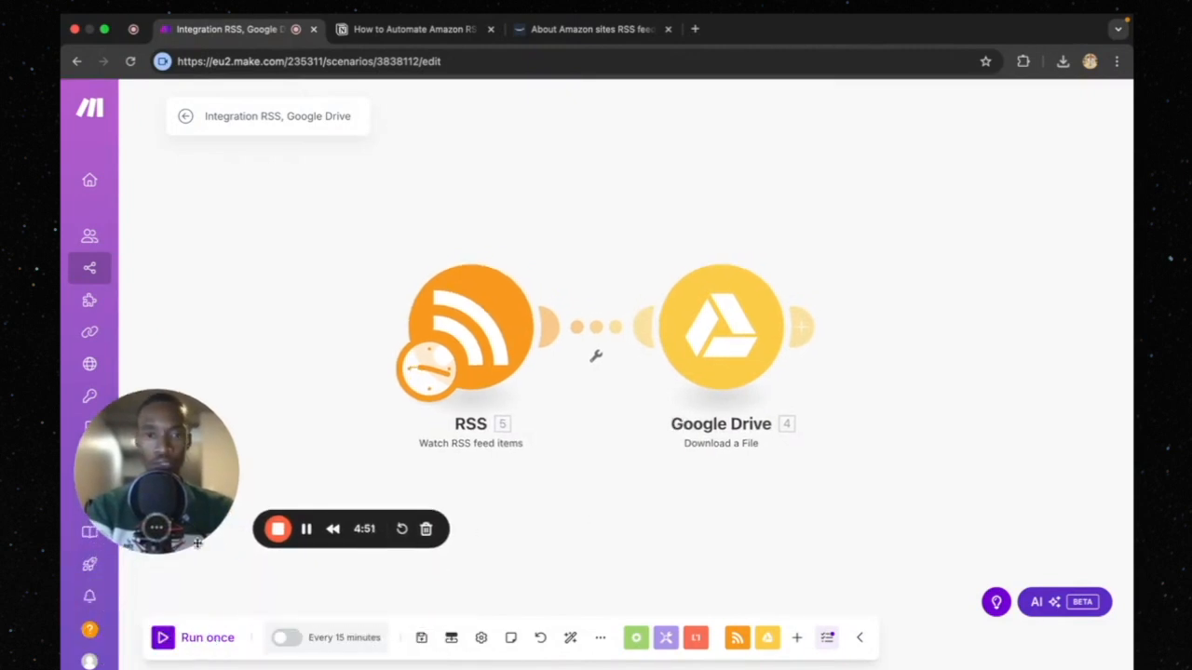
{"action": "left_click", "coordinate": [197, 641]}
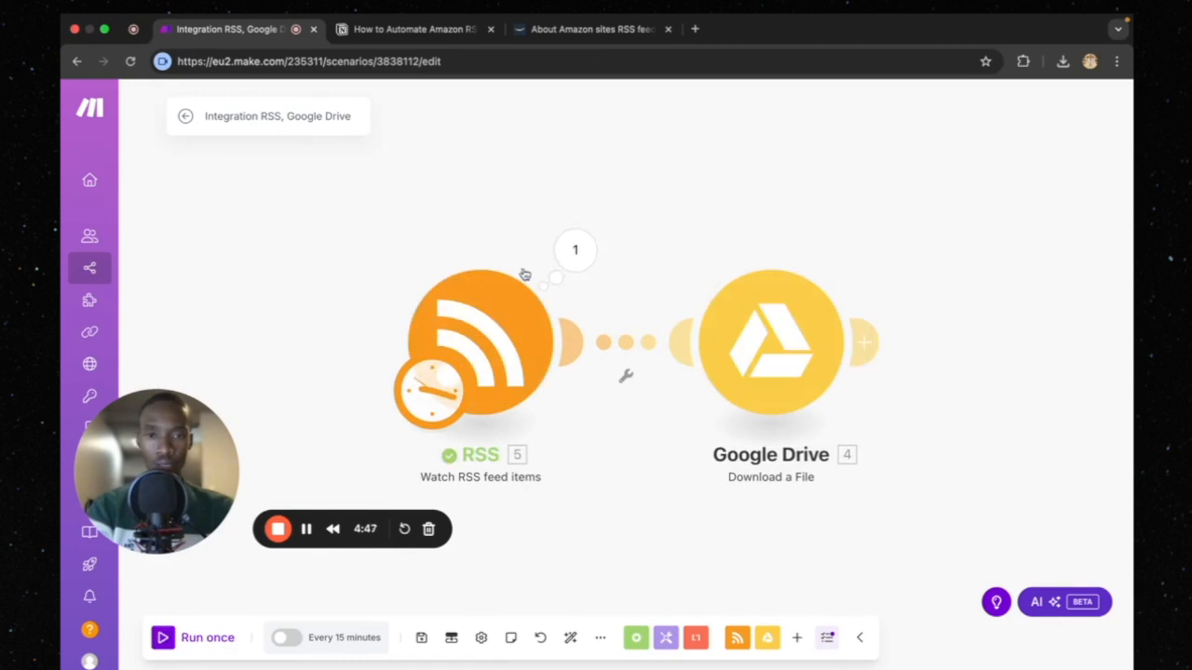
{"action": "left_click", "coordinate": [577, 247]}
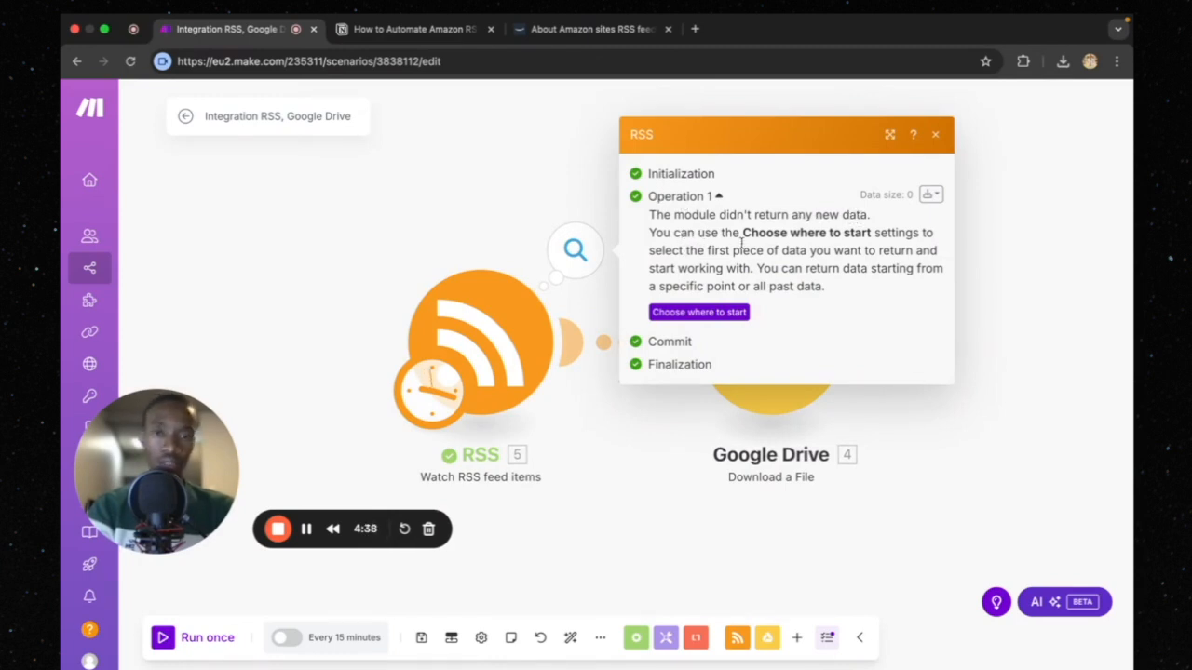
Change where the RSS trigger starts to "All RSS feed items" and save the choice
{"action": "left_click", "coordinate": [708, 314]}
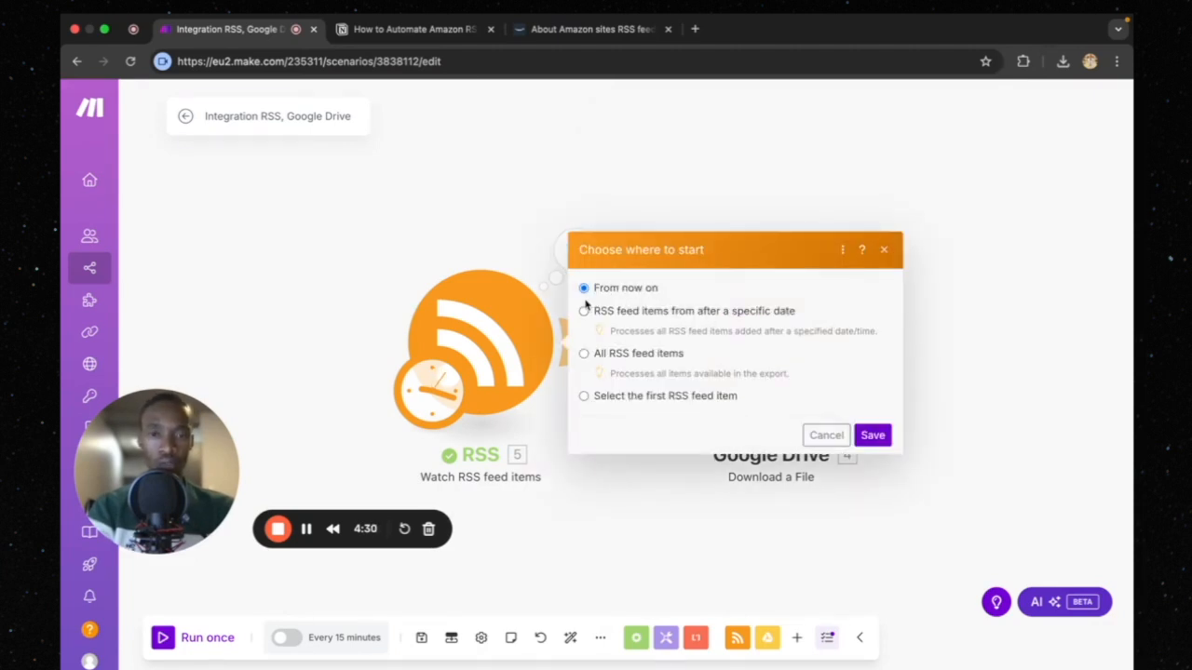
{"action": "left_click", "coordinate": [583, 355]}
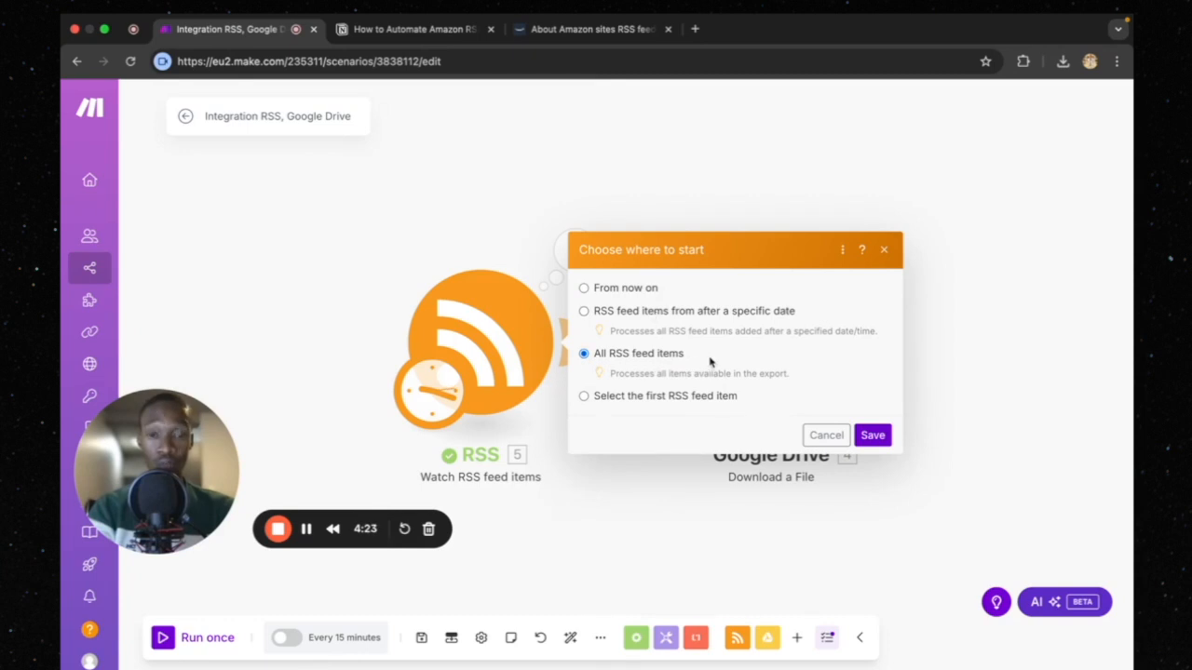
{"action": "left_click", "coordinate": [873, 436]}
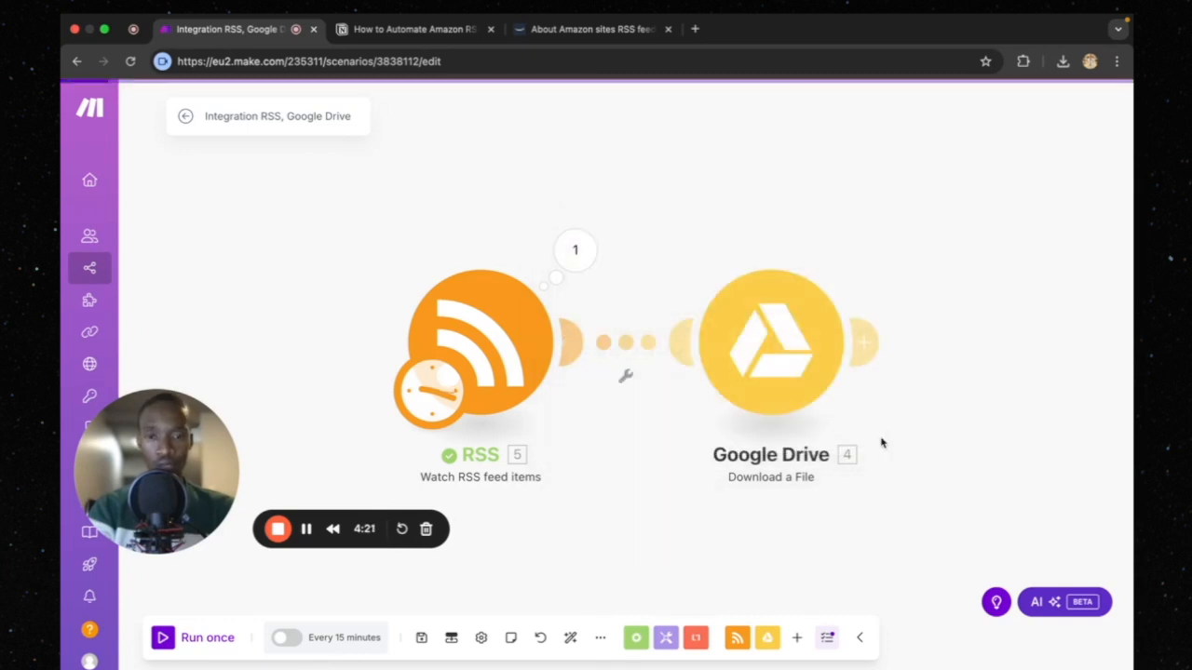
Run the scenario once again and check the output bundles of the RSS and Google Drive modules
{"action": "left_click", "coordinate": [193, 640]}
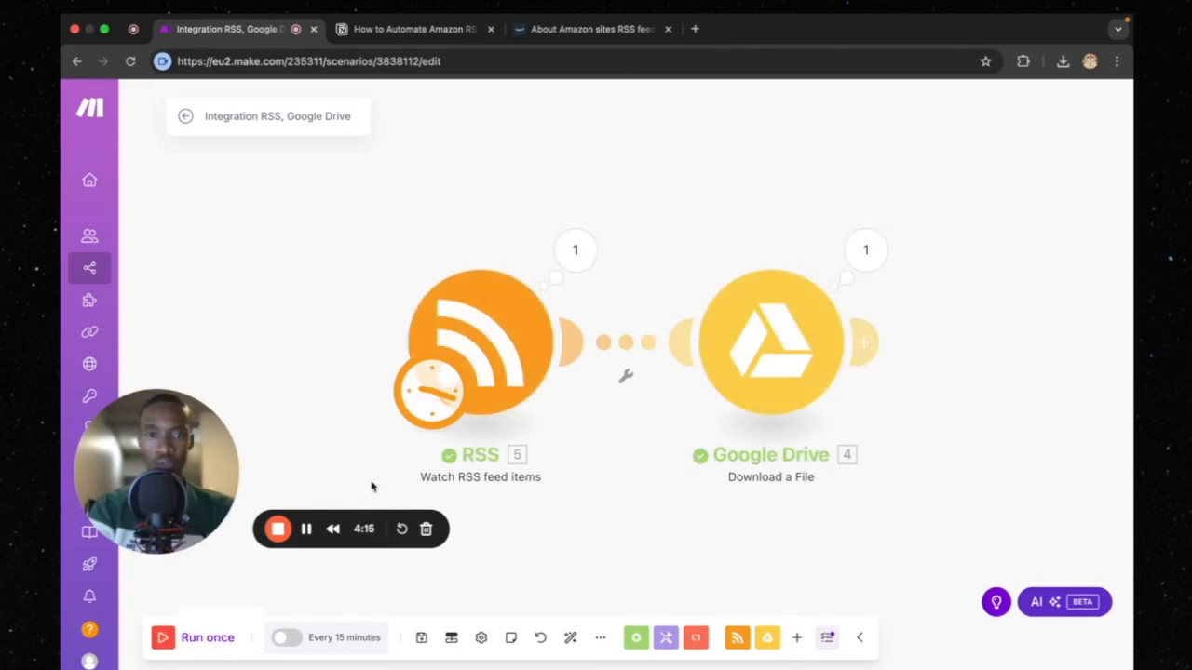
{"action": "scroll", "coordinate": [732, 187], "scroll_direction": "down", "scroll_amount": 3}
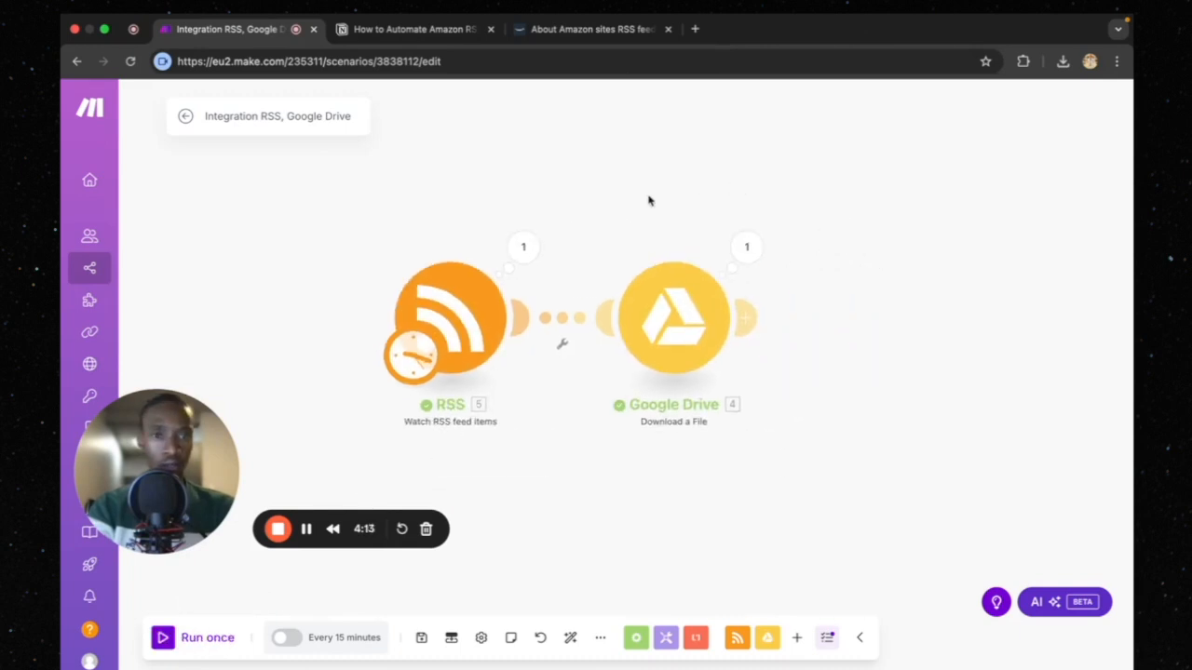
{"action": "scroll", "coordinate": [649, 200], "scroll_direction": "up", "scroll_amount": 4}
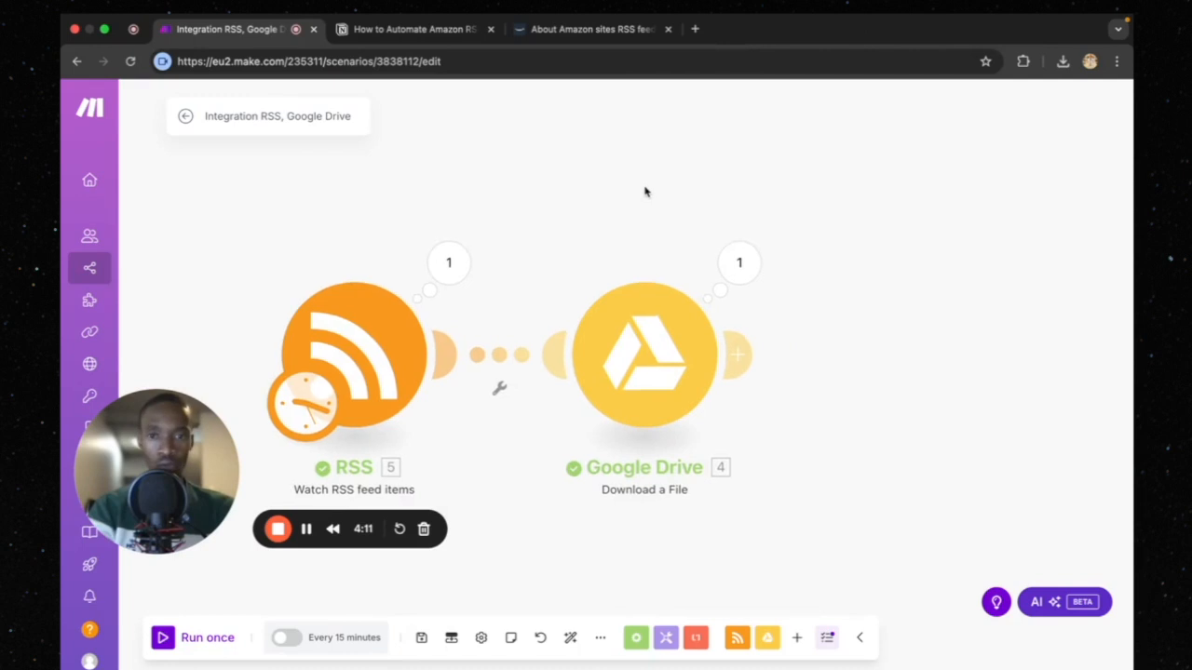
{"action": "left_click", "coordinate": [439, 261]}
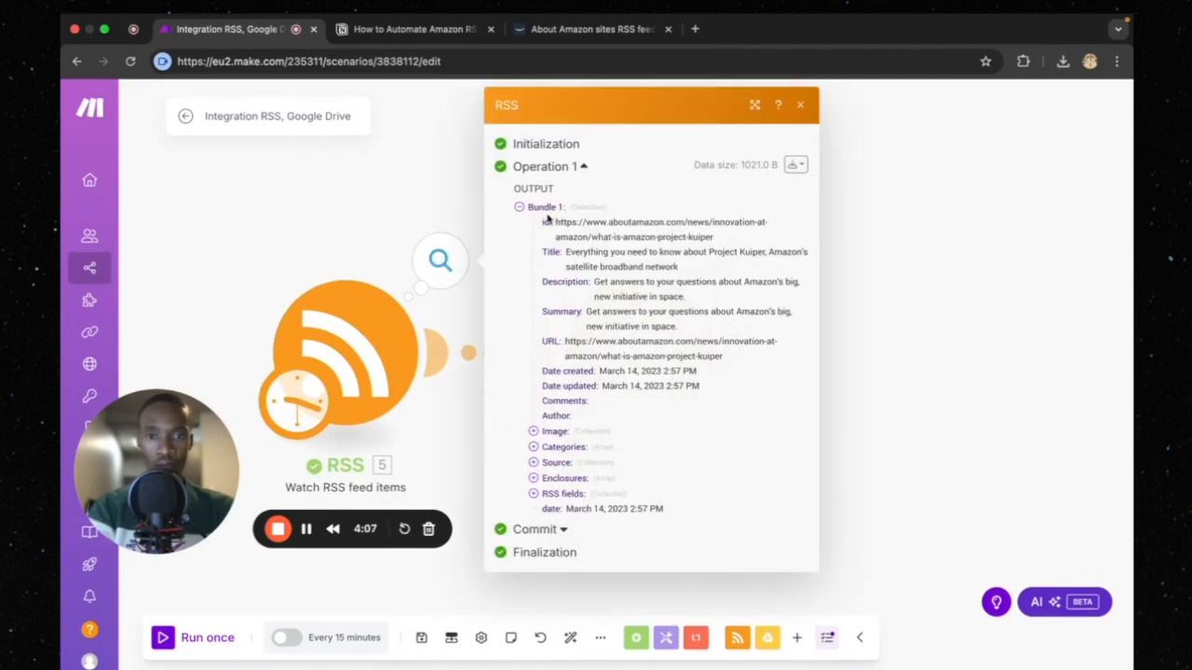
{"action": "left_click", "coordinate": [340, 200]}
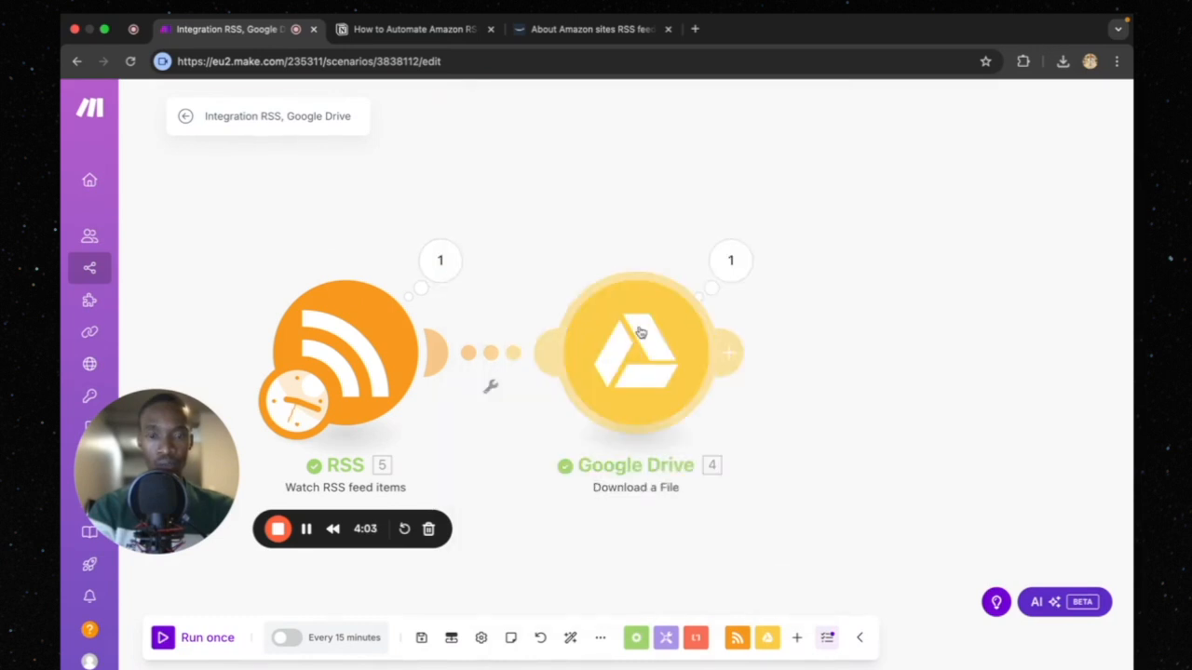
{"action": "left_click", "coordinate": [728, 259]}
{"action": "left_click", "coordinate": [637, 215]}
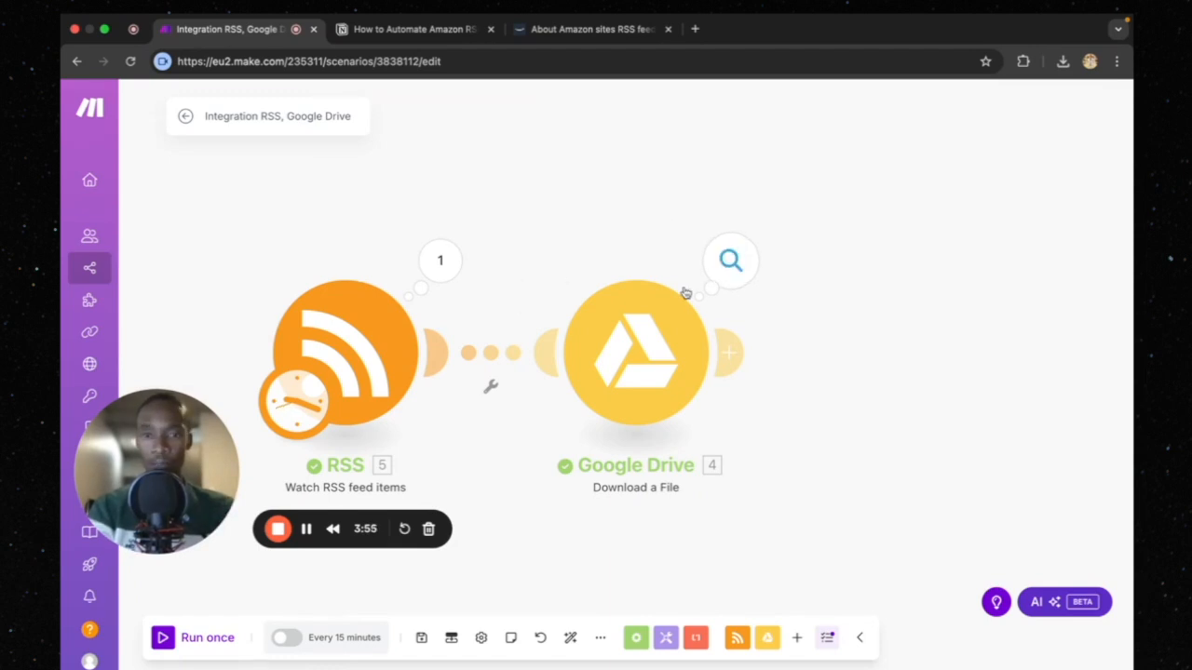
Add an OpenAI (ChatGPT, Whisper, DALL-E) "Create a Completion (Prompt) (GPT and o1, o3 Models)" module after the Google Drive module
{"action": "left_click", "coordinate": [738, 351]}
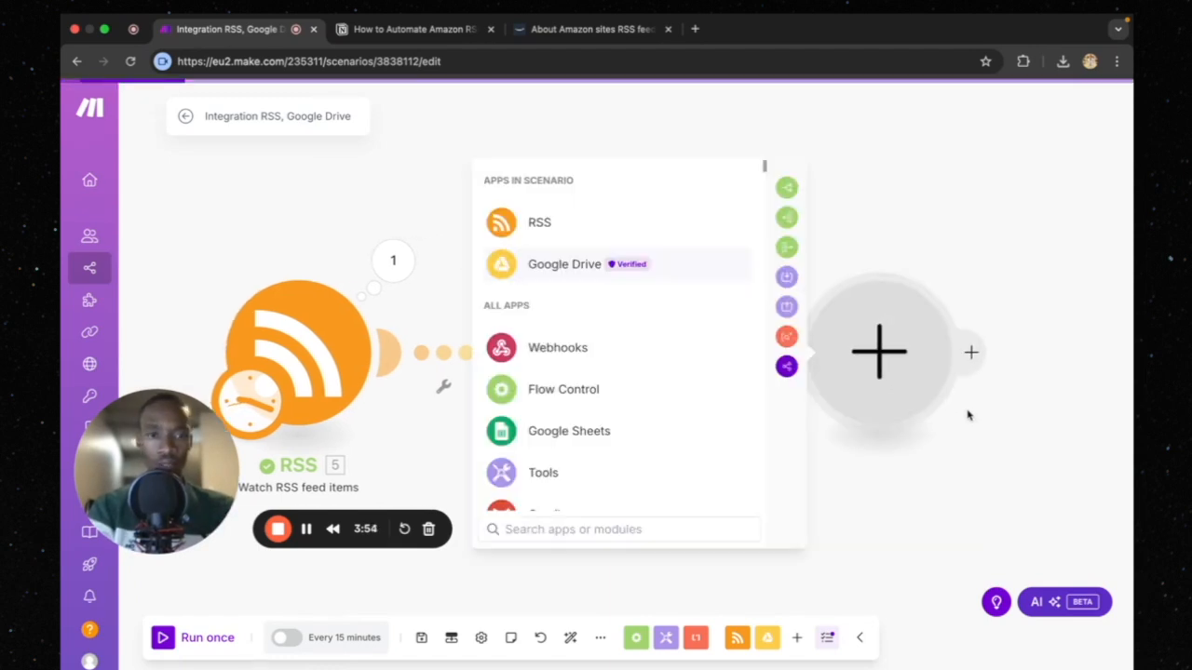
{"action": "scroll", "coordinate": [623, 433], "scroll_direction": "down", "scroll_amount": 2}
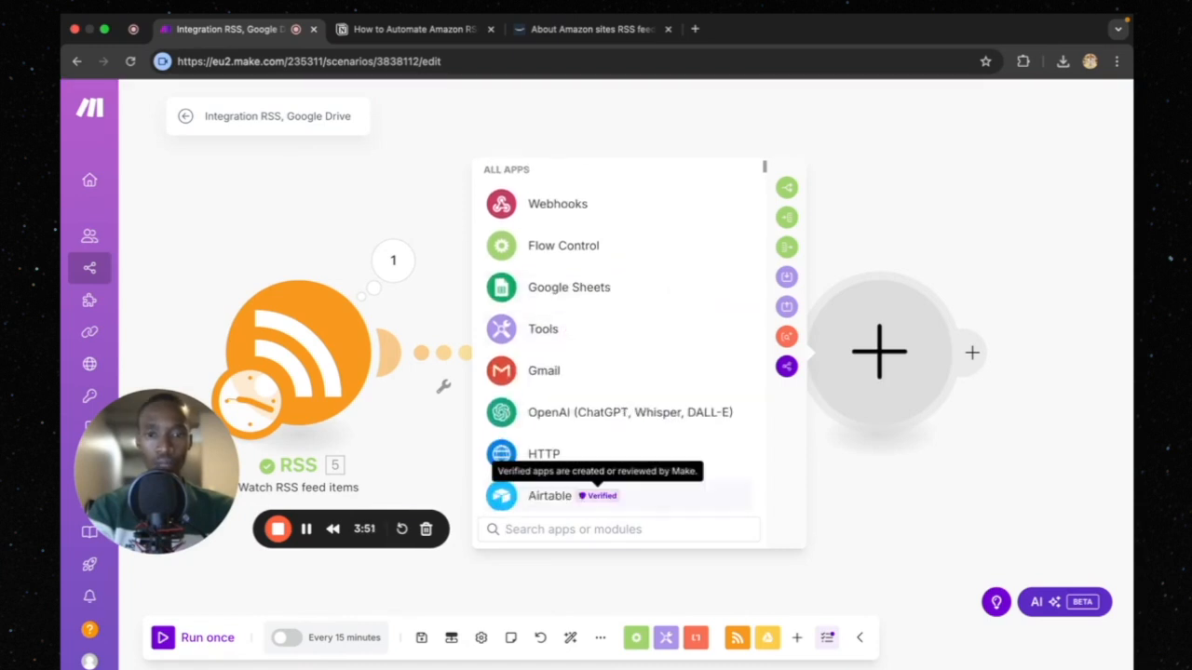
{"action": "type", "text": "chat"}
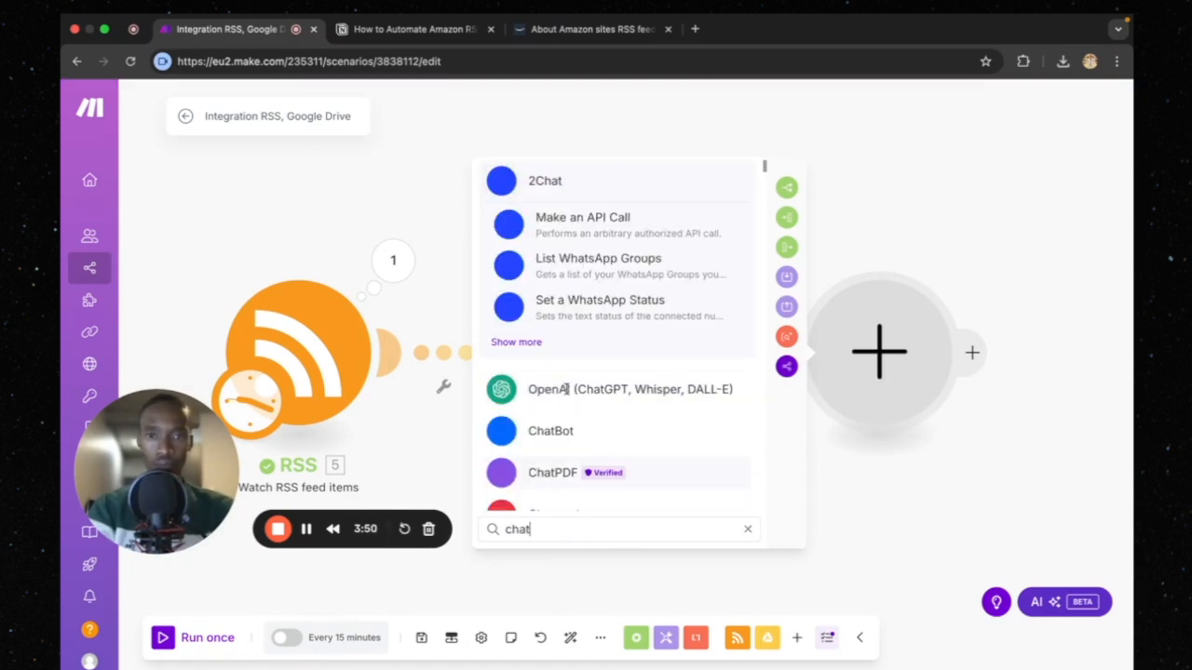
{"action": "left_click", "coordinate": [613, 389]}
{"action": "scroll", "coordinate": [623, 312], "scroll_direction": "down", "scroll_amount": 1}
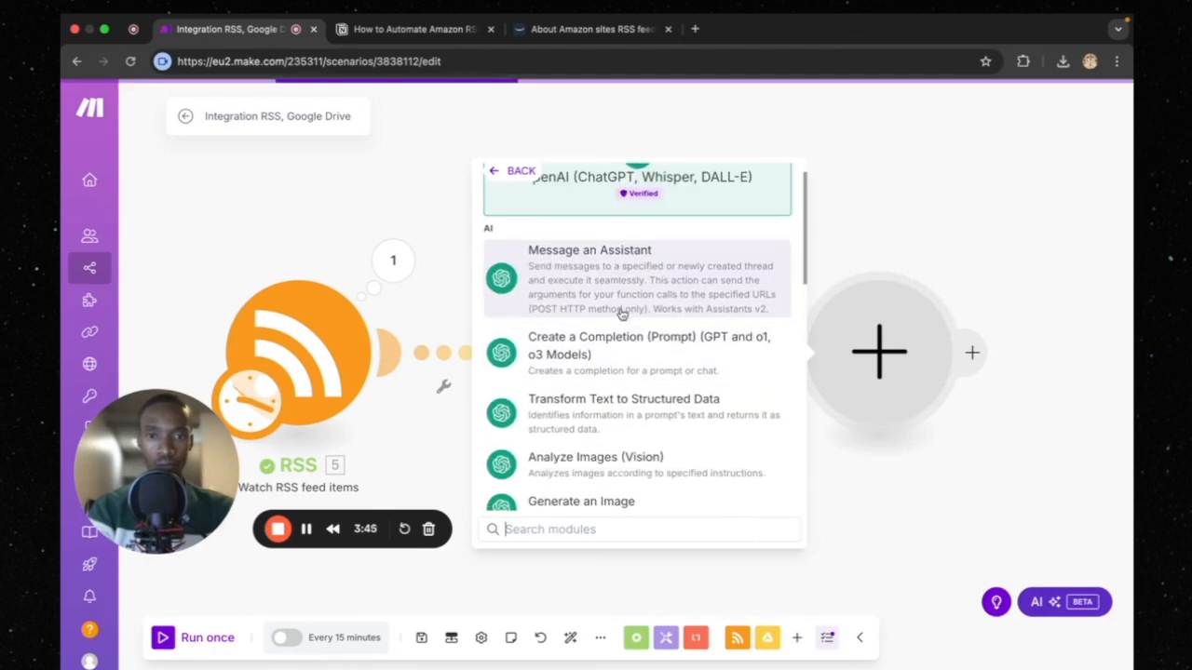
{"action": "scroll", "coordinate": [631, 374], "scroll_direction": "up", "scroll_amount": 1}
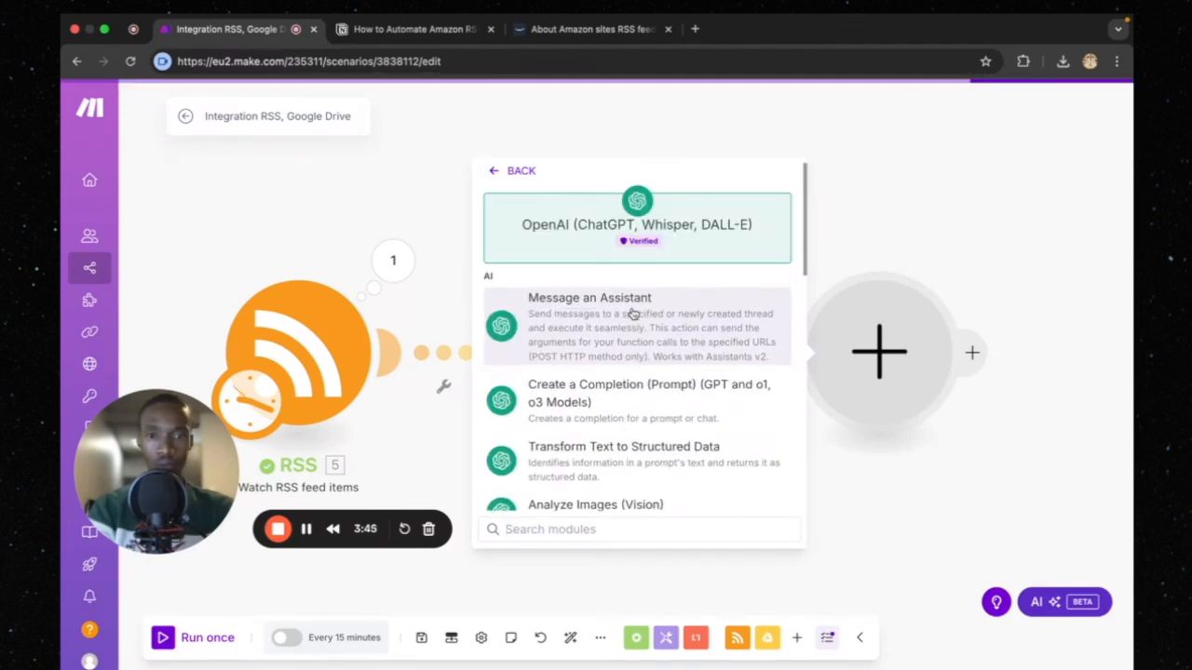
{"action": "scroll", "coordinate": [635, 384], "scroll_direction": "down", "scroll_amount": 1}
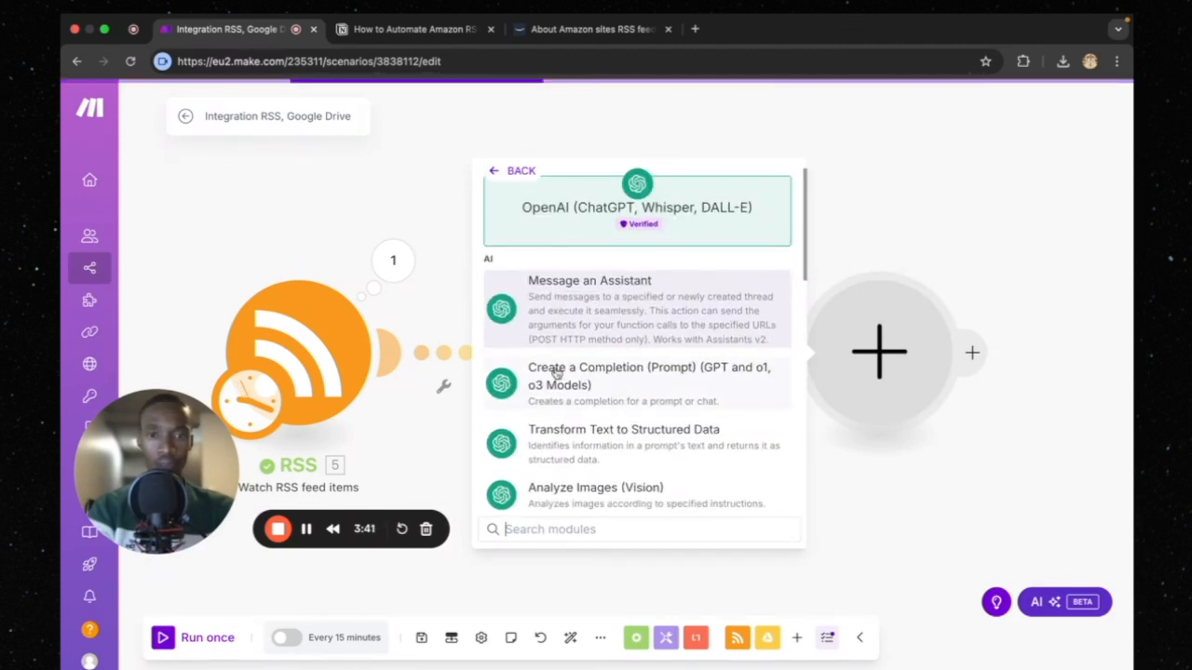
{"action": "key", "text": "Escape"}
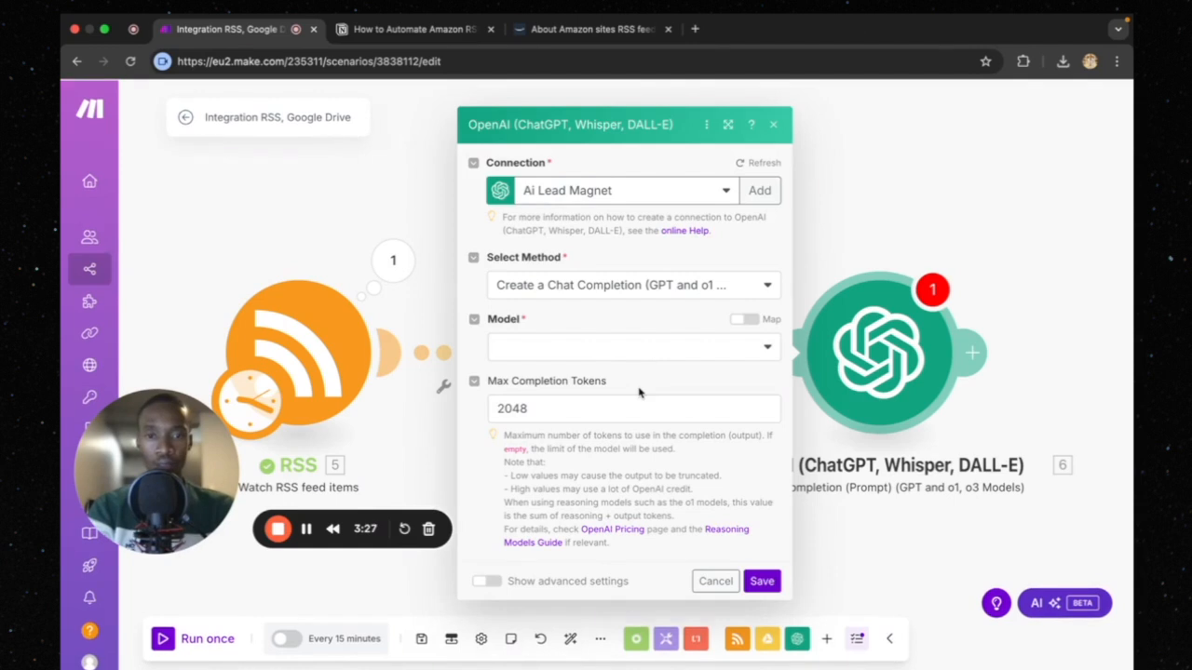
Set the OpenAI module's method to "Create a Chat Completion (GPT and o1 models)"
{"action": "left_click", "coordinate": [631, 288]}
{"action": "left_click", "coordinate": [640, 319]}
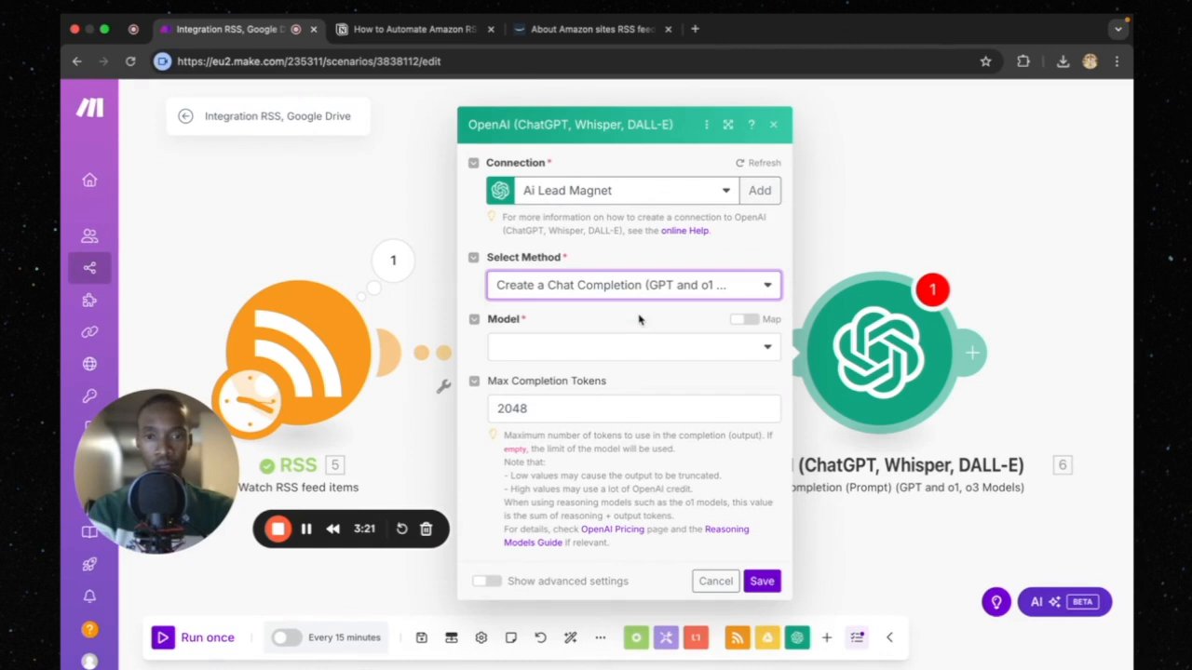
{"action": "left_click", "coordinate": [607, 277]}
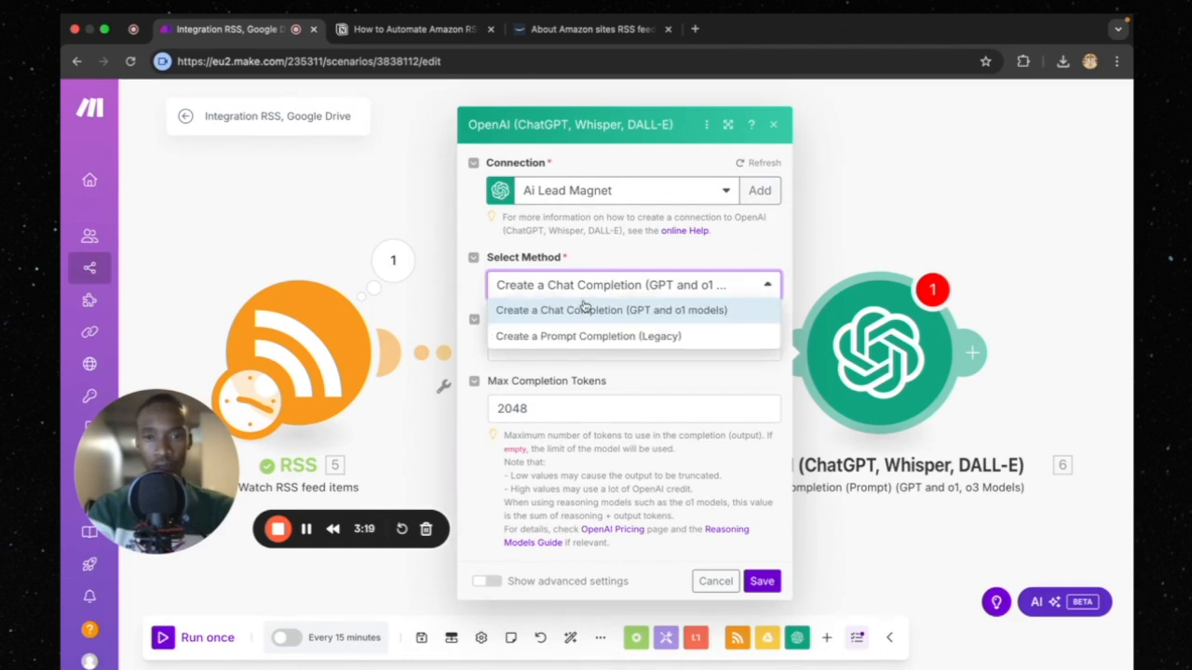
{"action": "left_click", "coordinate": [624, 308]}
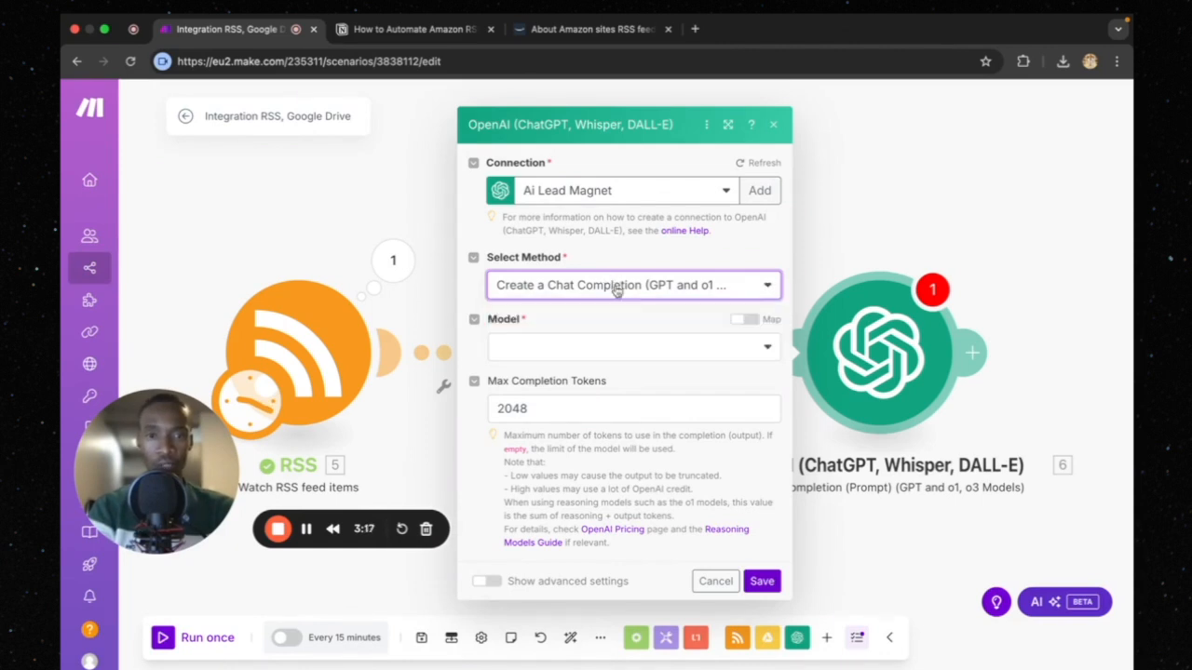
Set the OpenAI module's model to "gpt-4o-mini (system)" from the GPT-4o group
{"action": "left_click", "coordinate": [597, 341]}
{"action": "scroll", "coordinate": [639, 457], "scroll_direction": "down", "scroll_amount": 2}
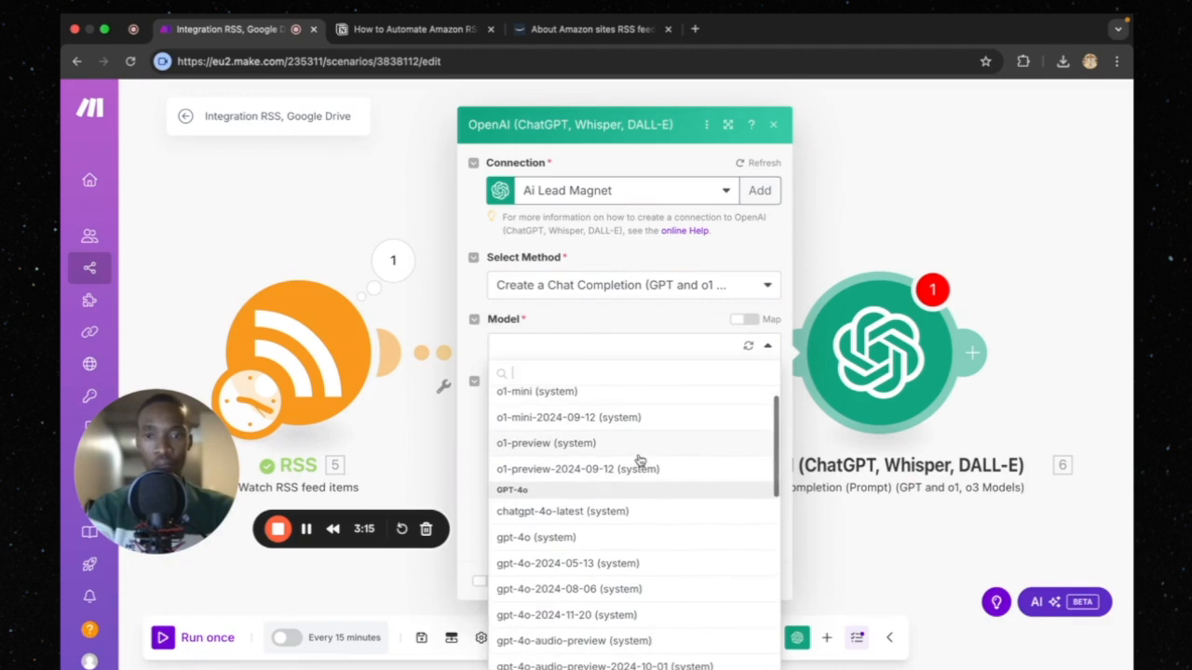
{"action": "scroll", "coordinate": [639, 461], "scroll_direction": "down", "scroll_amount": 2}
{"action": "scroll", "coordinate": [639, 460], "scroll_direction": "up", "scroll_amount": 1}
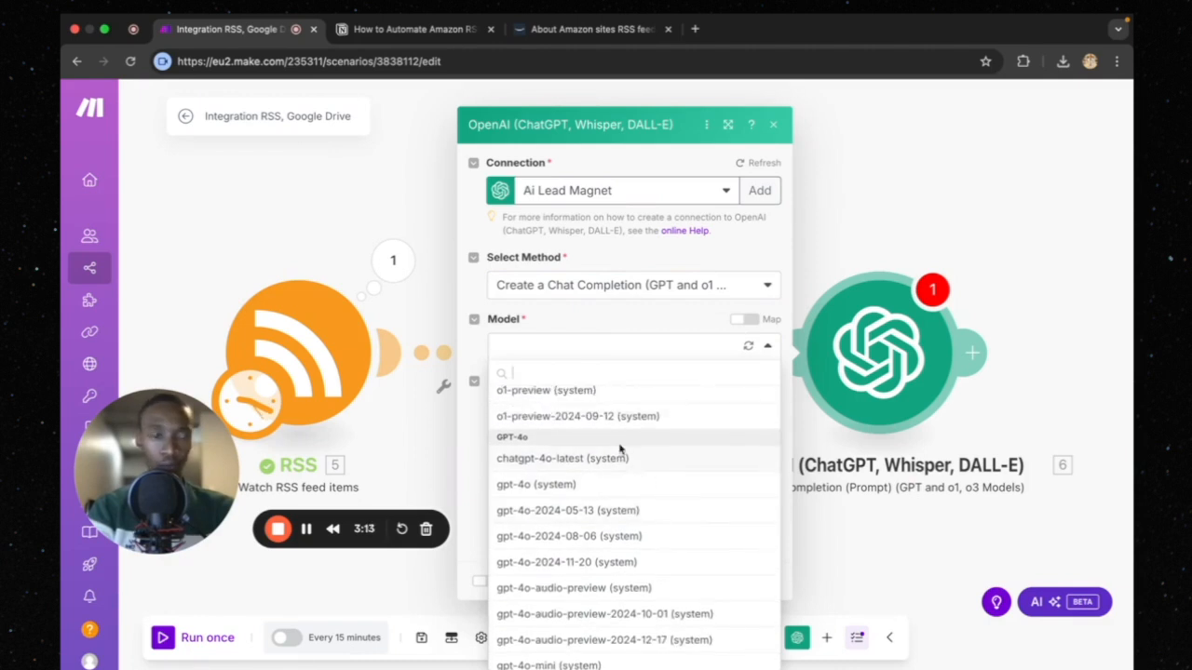
{"action": "scroll", "coordinate": [620, 450], "scroll_direction": "down", "scroll_amount": 1}
{"action": "scroll", "coordinate": [625, 484], "scroll_direction": "up", "scroll_amount": 2}
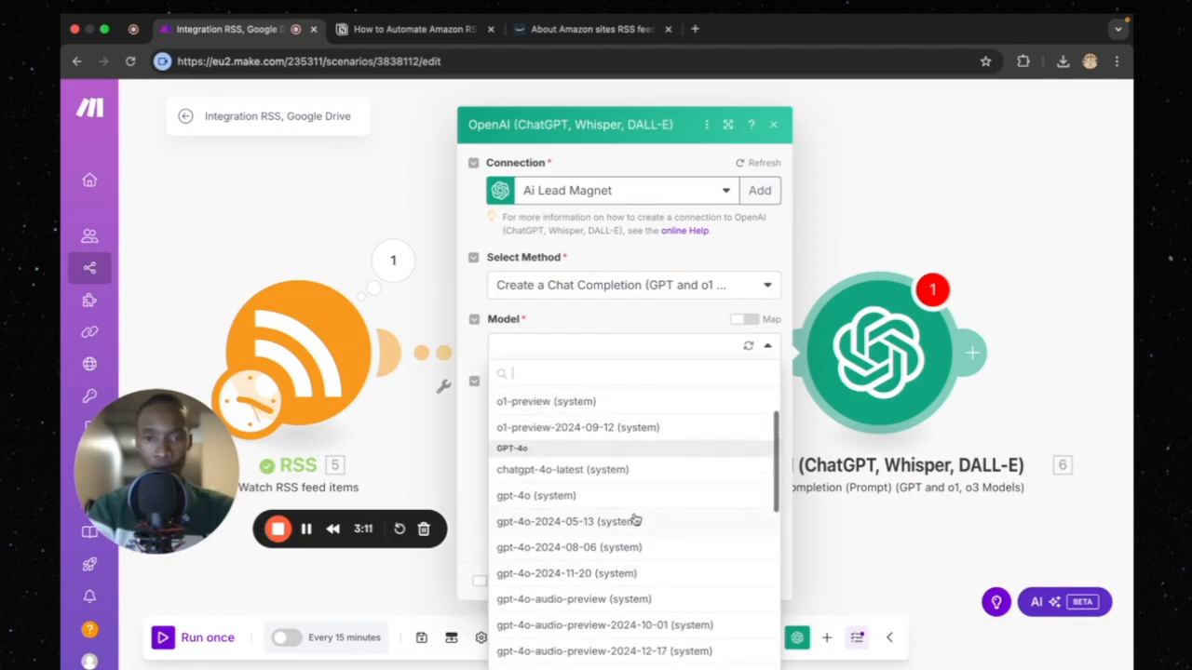
{"action": "scroll", "coordinate": [634, 520], "scroll_direction": "down", "scroll_amount": 6}
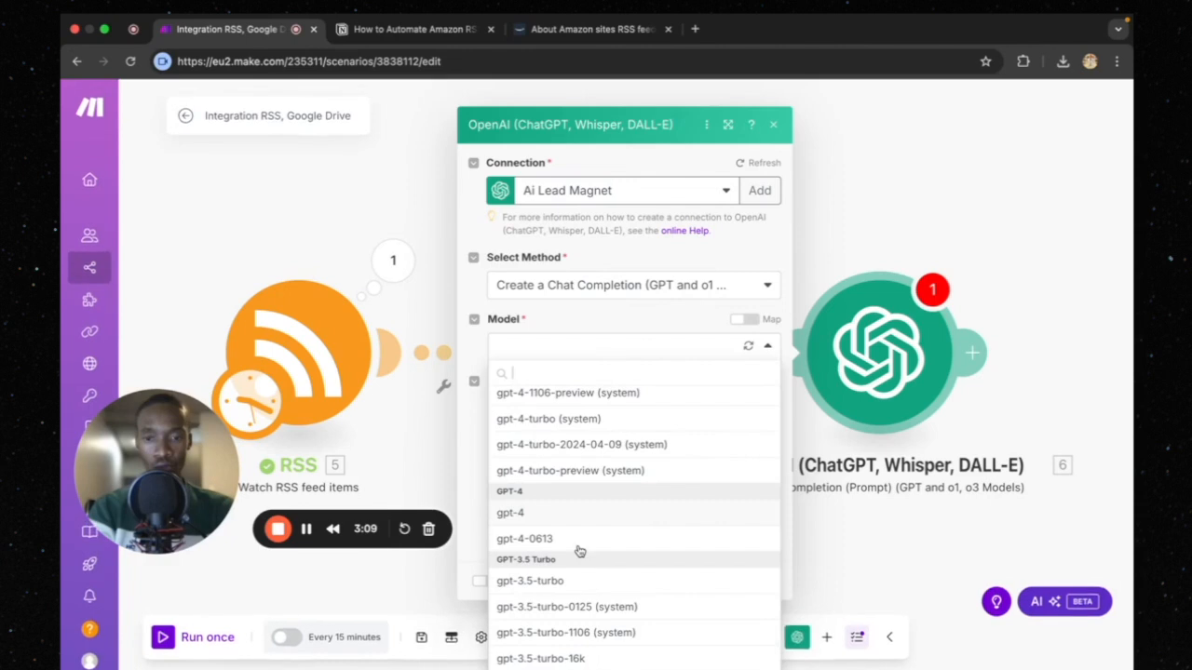
{"action": "scroll", "coordinate": [578, 551], "scroll_direction": "up", "scroll_amount": 5}
{"action": "scroll", "coordinate": [582, 572], "scroll_direction": "up", "scroll_amount": 3}
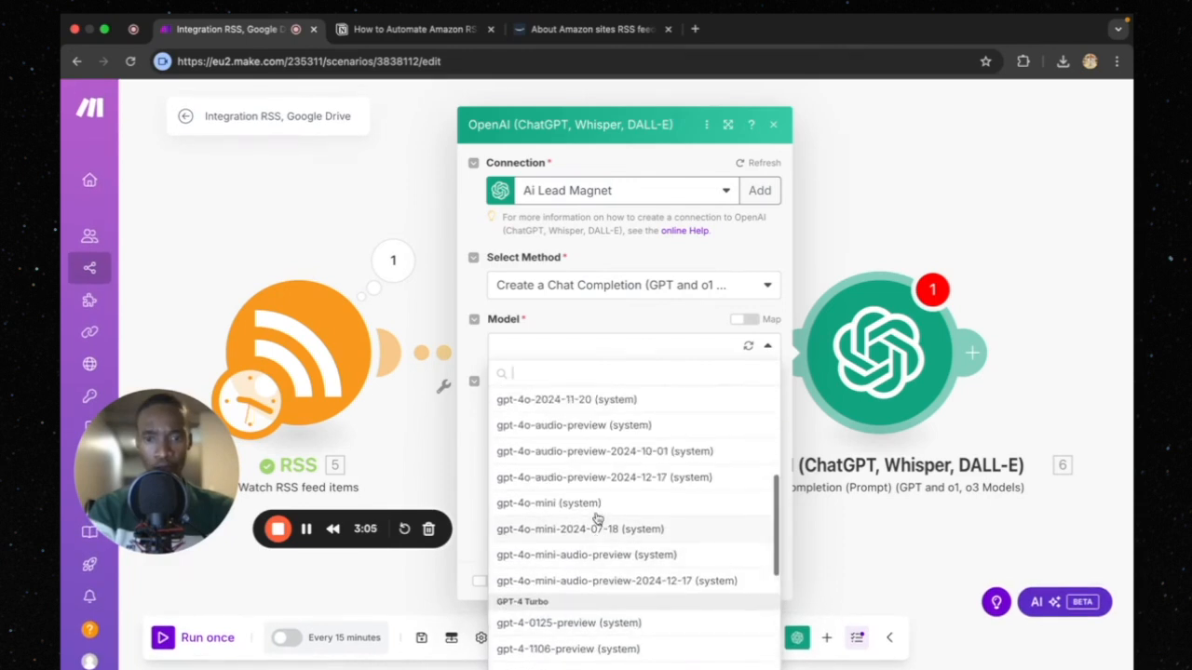
{"action": "left_click", "coordinate": [605, 505]}
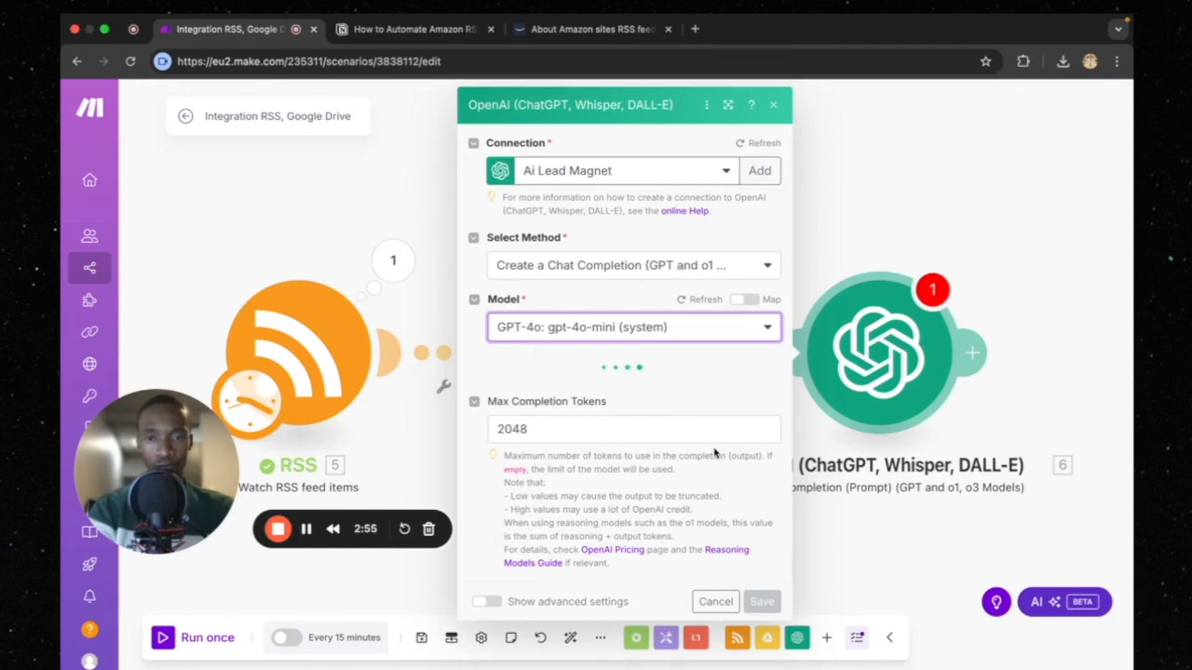
Add a first message to the OpenAI module and set its role to User
{"action": "left_click", "coordinate": [542, 428]}
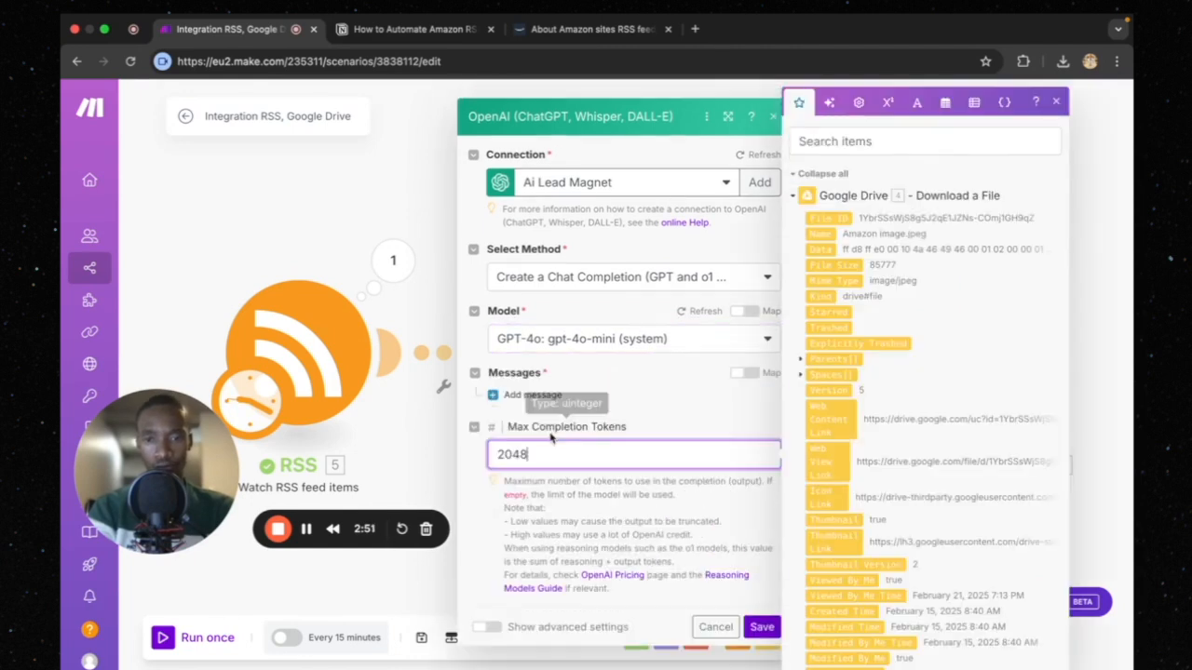
{"action": "left_click", "coordinate": [543, 386]}
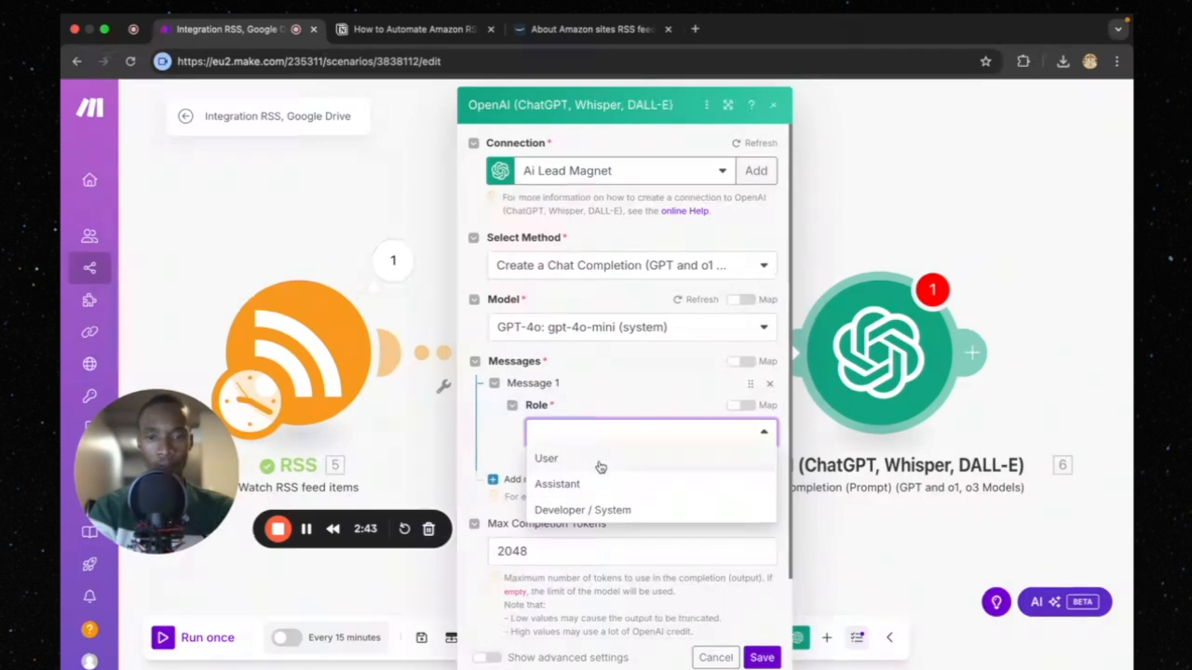
{"action": "left_click", "coordinate": [545, 459]}
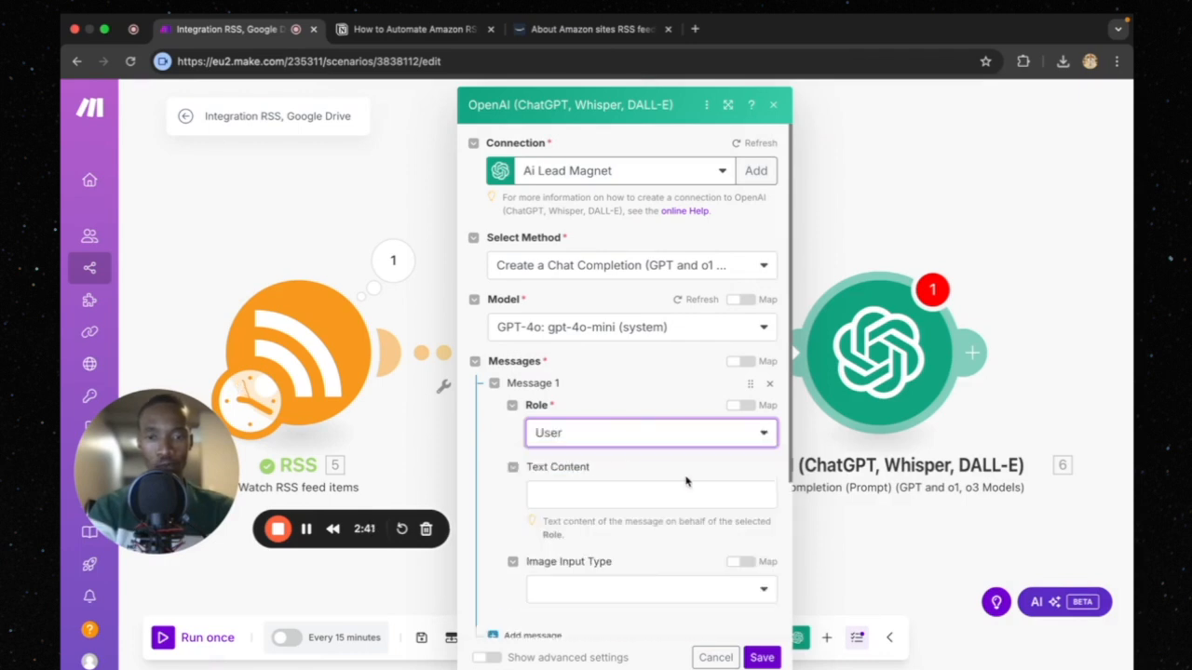
{"action": "scroll", "coordinate": [686, 479], "scroll_direction": "down", "scroll_amount": 2}
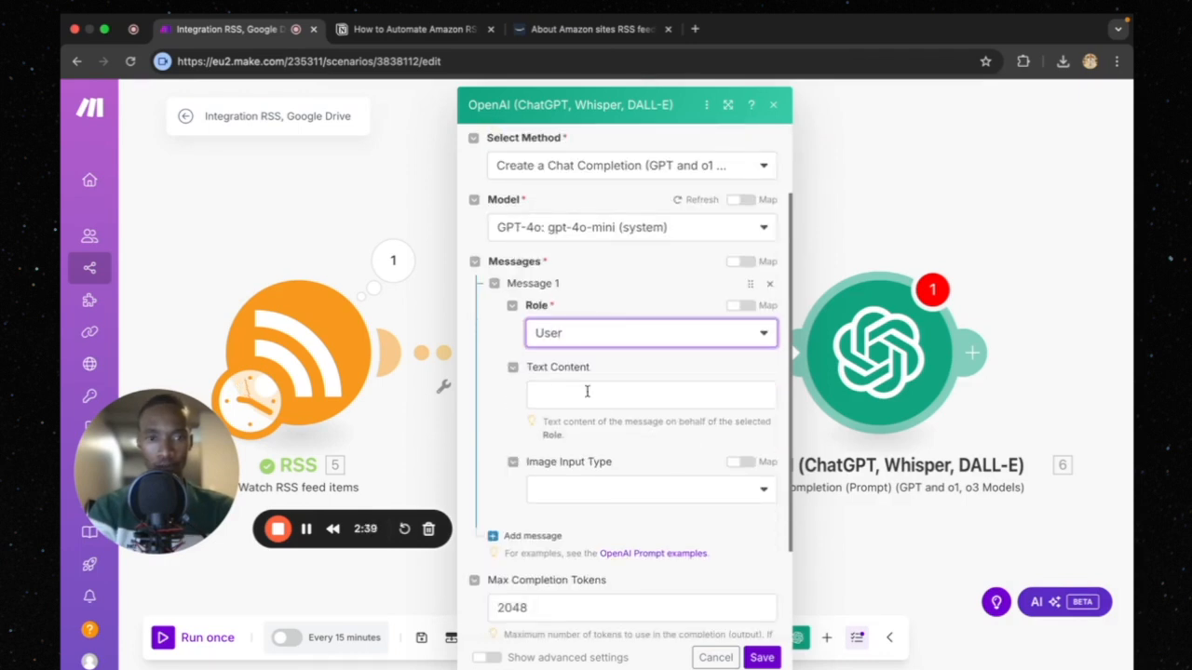
Start Message 1's text content with "You are the best linkedin marketer and copywriter in the world."
{"action": "left_click", "coordinate": [587, 391]}
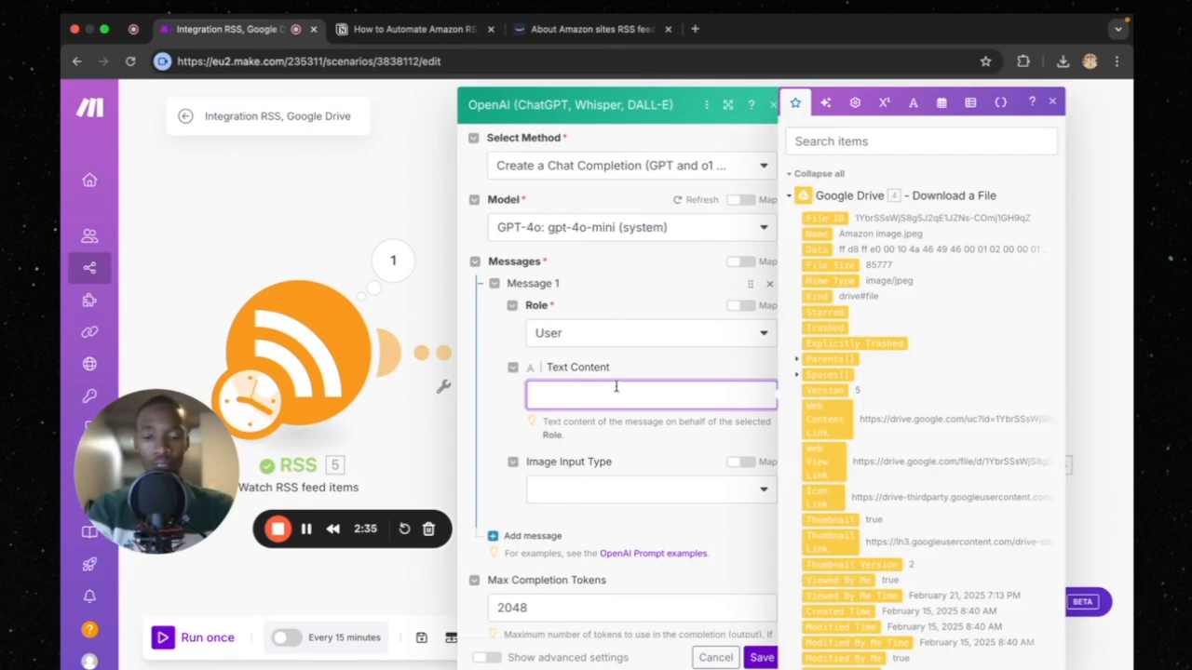
{"action": "type", "text": "Yo"}
{"action": "key", "text": "BackSpace"}
{"action": "type", "text": "ur"}
{"action": "type", "text": "ou are the best linkedin"}
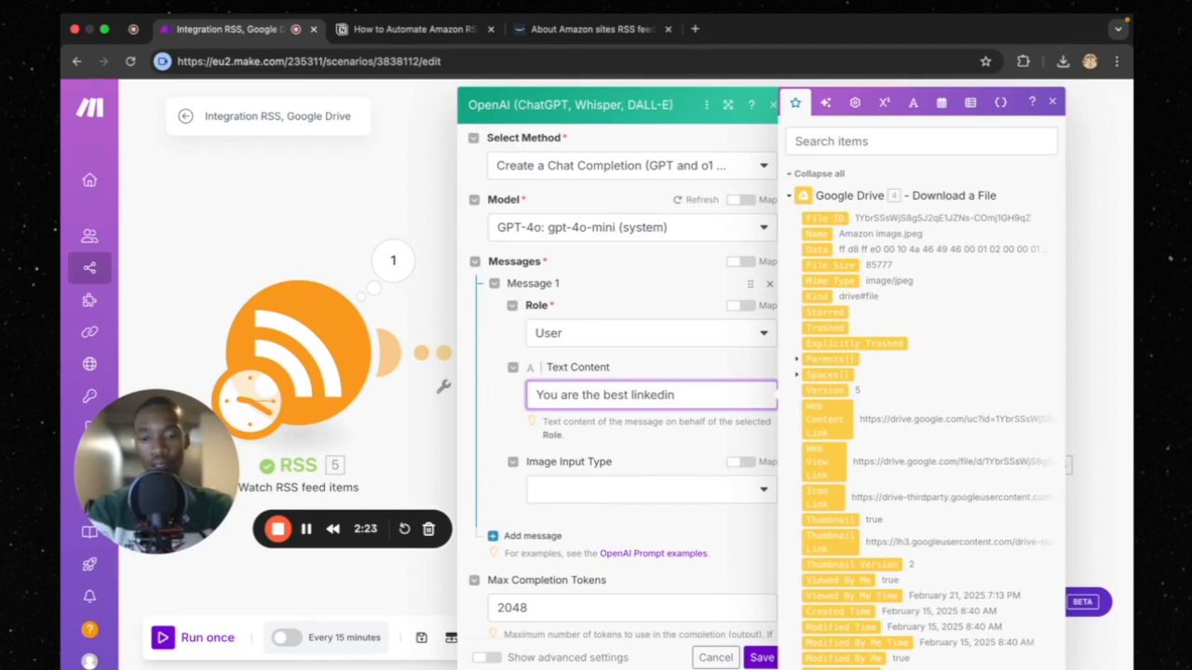
{"action": "type", "text": "marketer "}
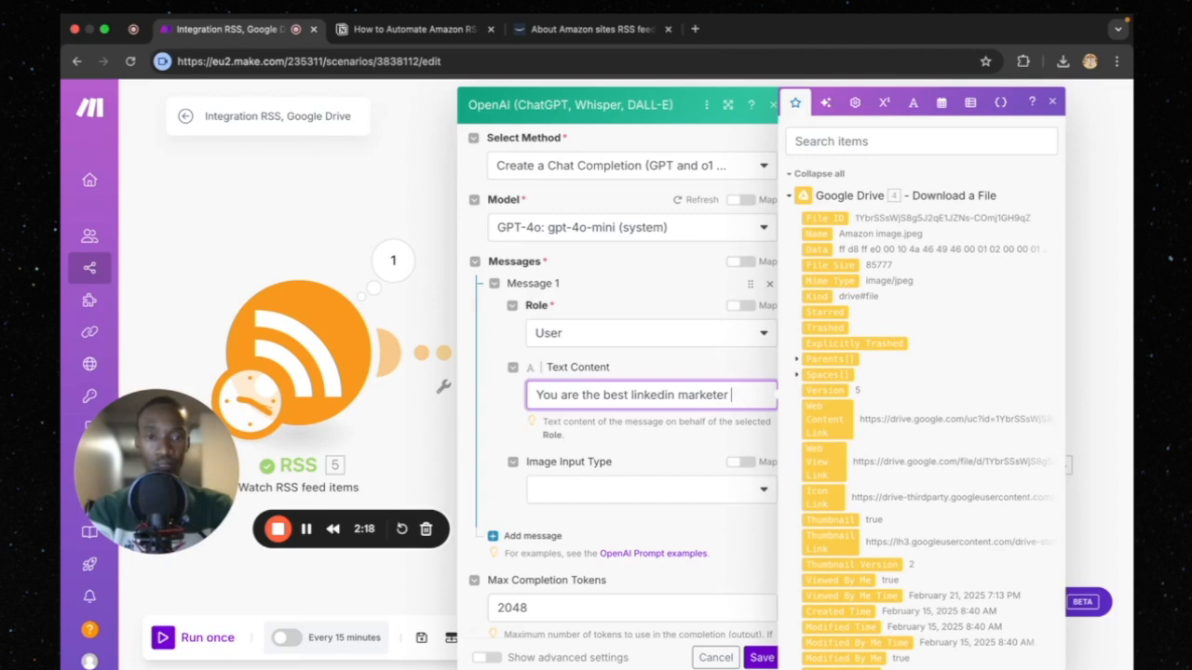
{"action": "type", "text": "and c"}
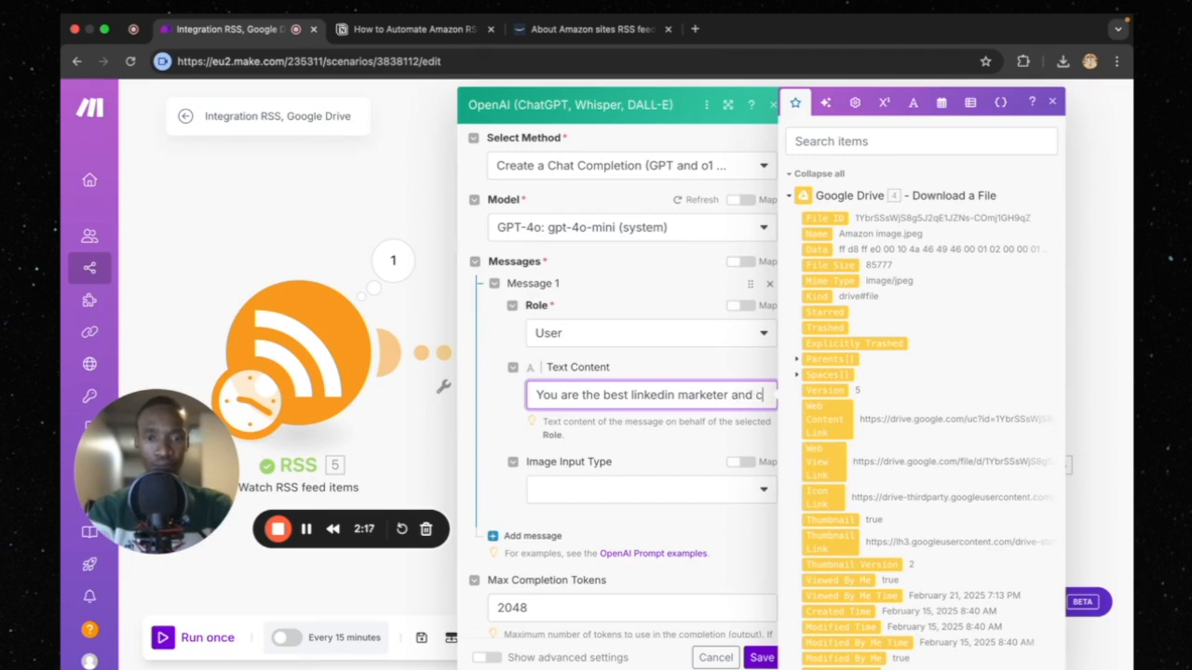
{"action": "type", "text": "opywriter in the world"}
{"action": "key", "text": "BackSpace"}
{"action": "type", "text": ". d/"}
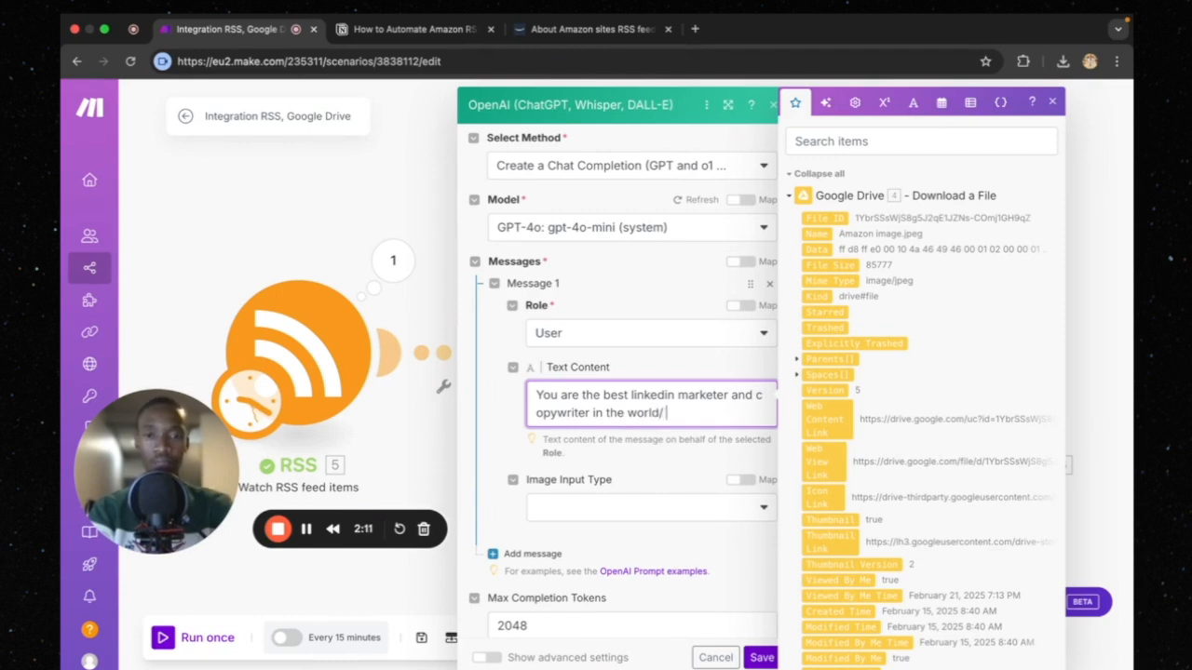
{"action": "key", "text": "BackSpace"}
{"action": "key", "text": "BackSpace"}
{"action": "type", "text": ". You"}
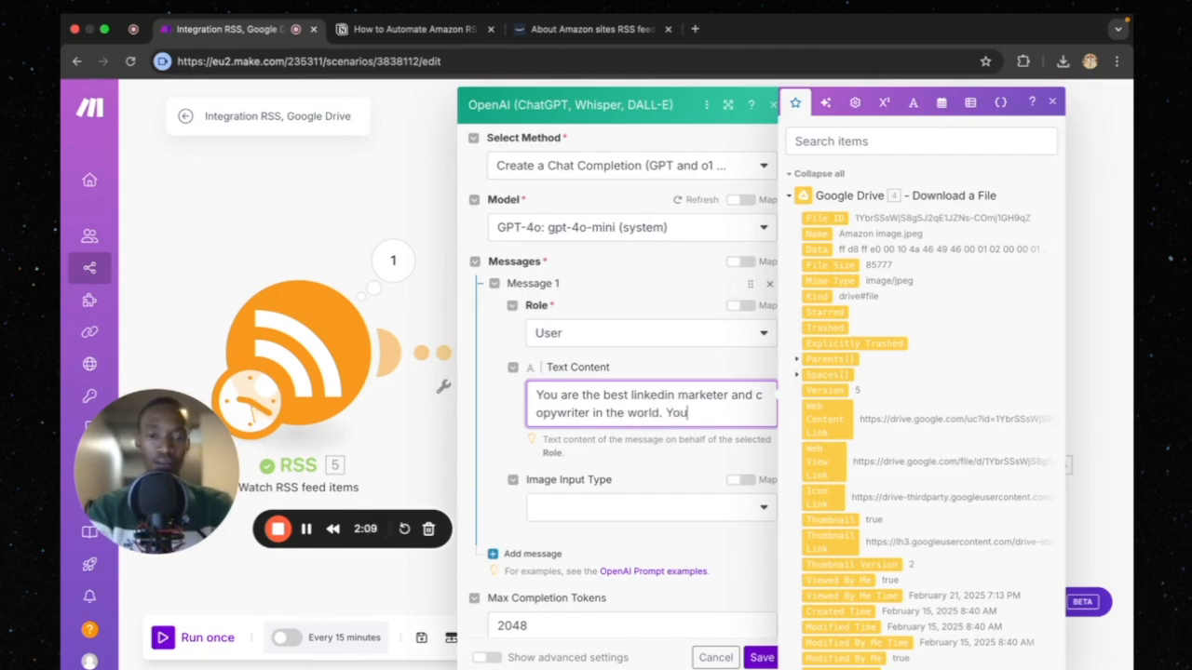
Continue the prompt with the sentence "Your task is to summarize Amazon Innovation news from a RSS Feed."
{"action": "type", "text": "r ask i"}
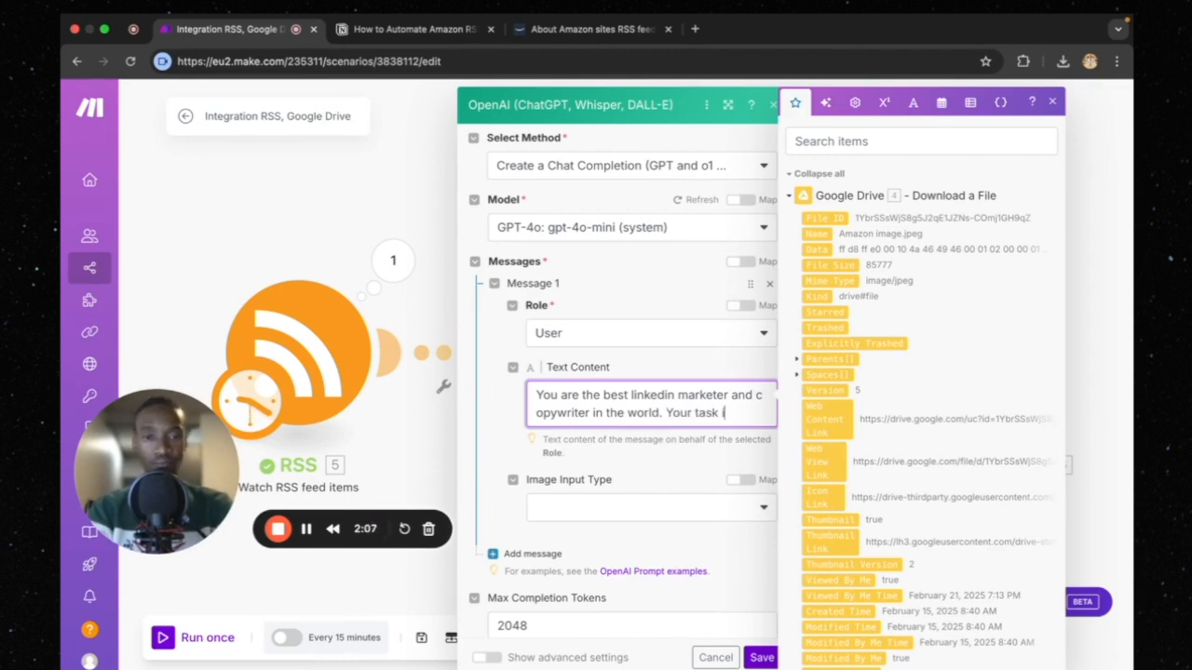
{"action": "type", "text": "s to summar"}
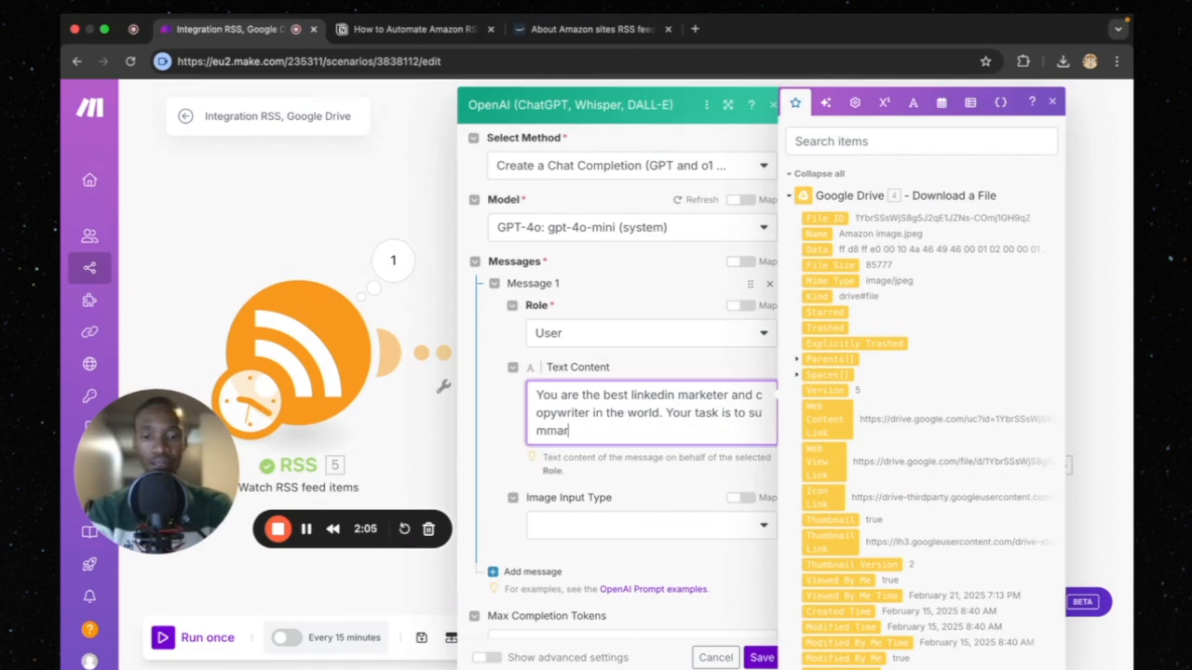
{"action": "type", "text": "ize "}
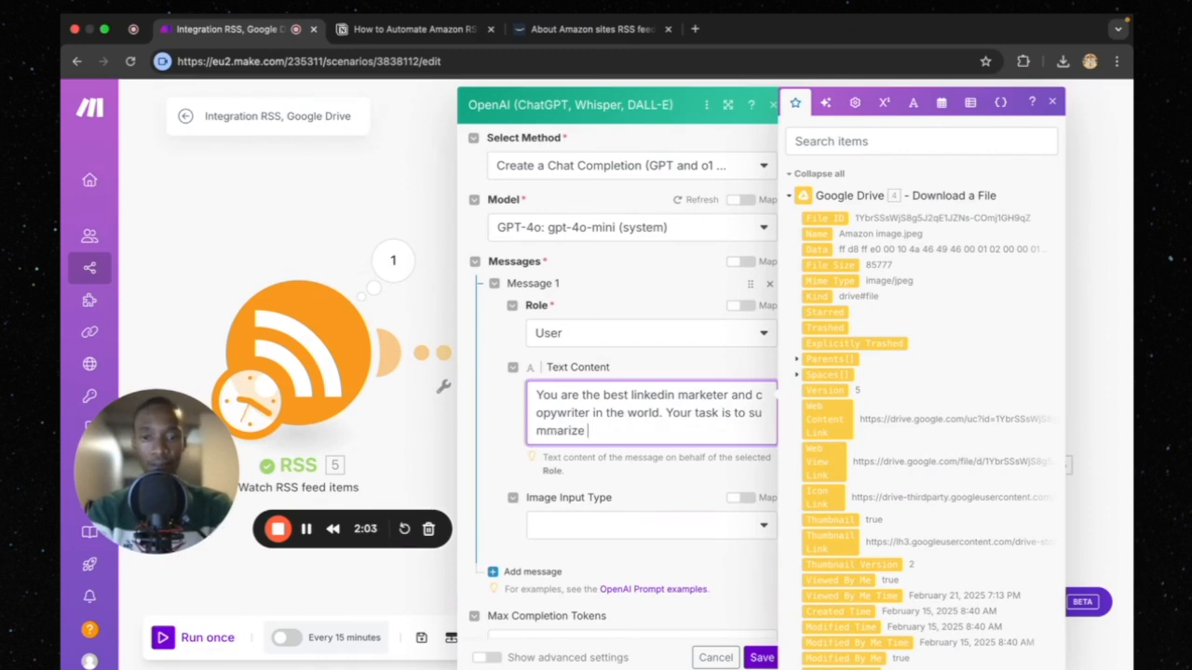
{"action": "type", "text": "Amaon "}
{"action": "type", "text": "on Inn"}
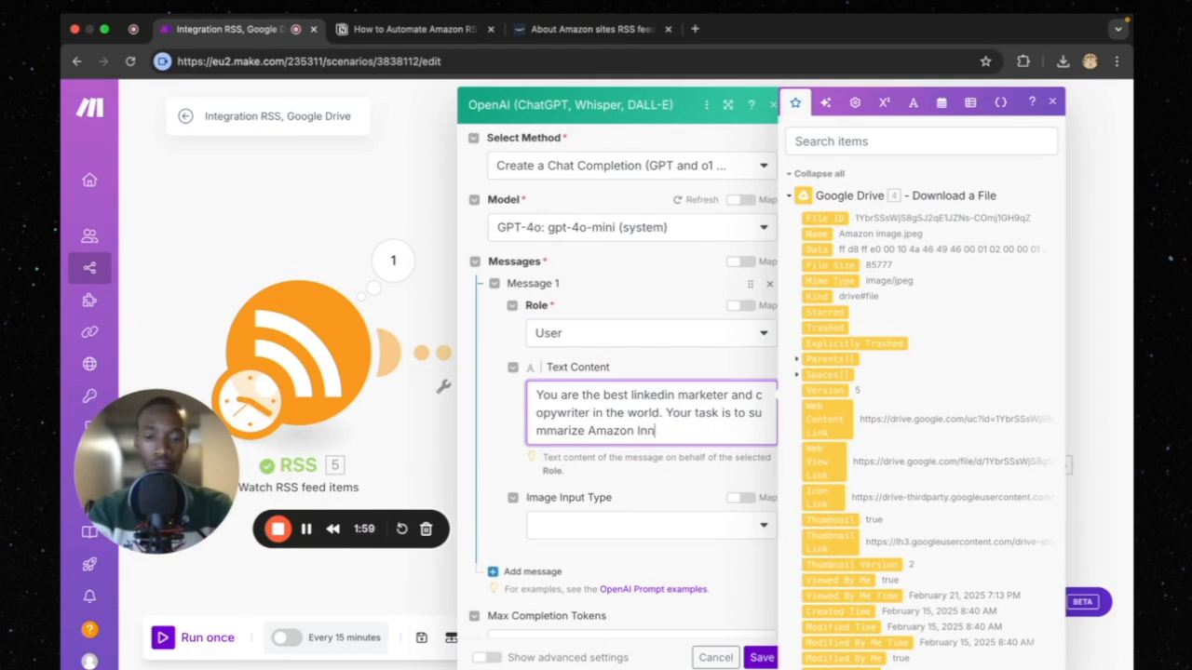
{"action": "type", "text": "ovation neew"}
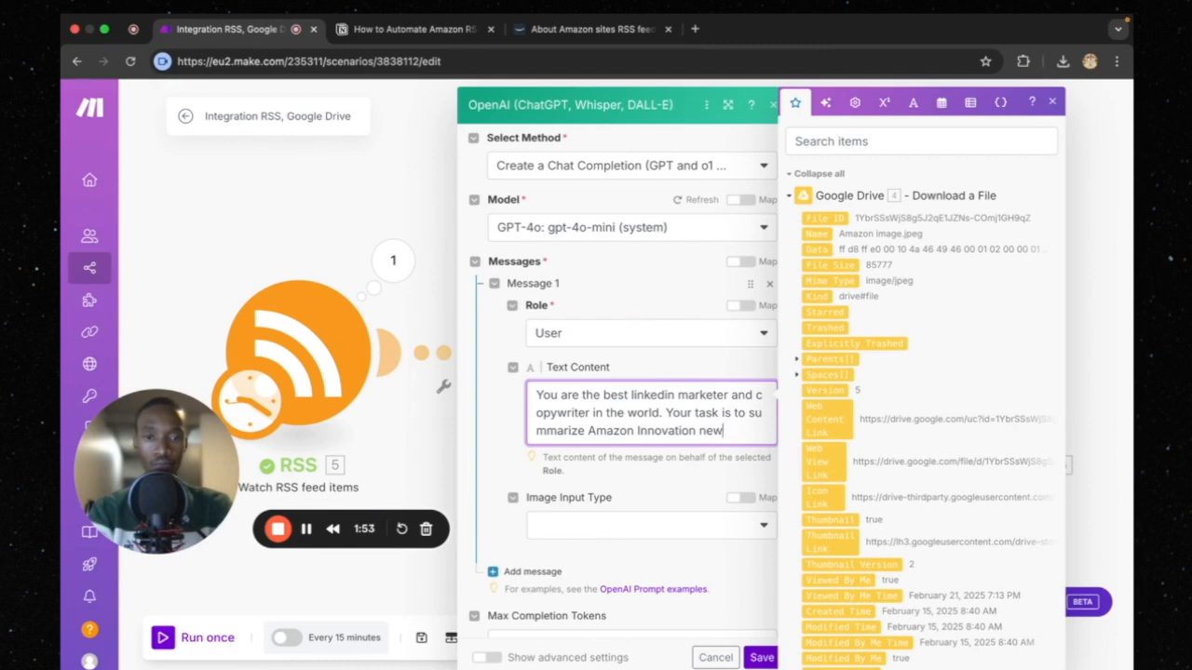
{"action": "type", "text": " from a"}
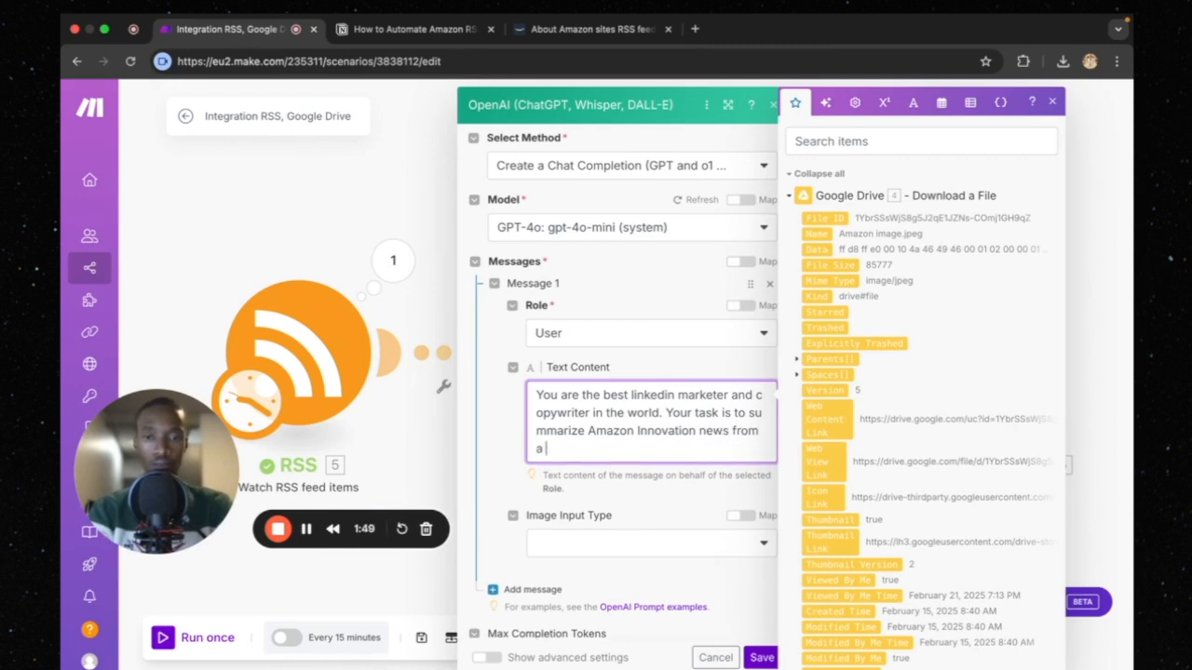
{"action": "type", "text": "n RSRSS Feed."}
Add a new prompt paragraph reading "Here is what you need to summarize:" followed by the RSS module's Description item
{"action": "key", "text": "Return"}
{"action": "key", "text": "Return"}
{"action": "type", "text": "Here is what you need to summarize:"}
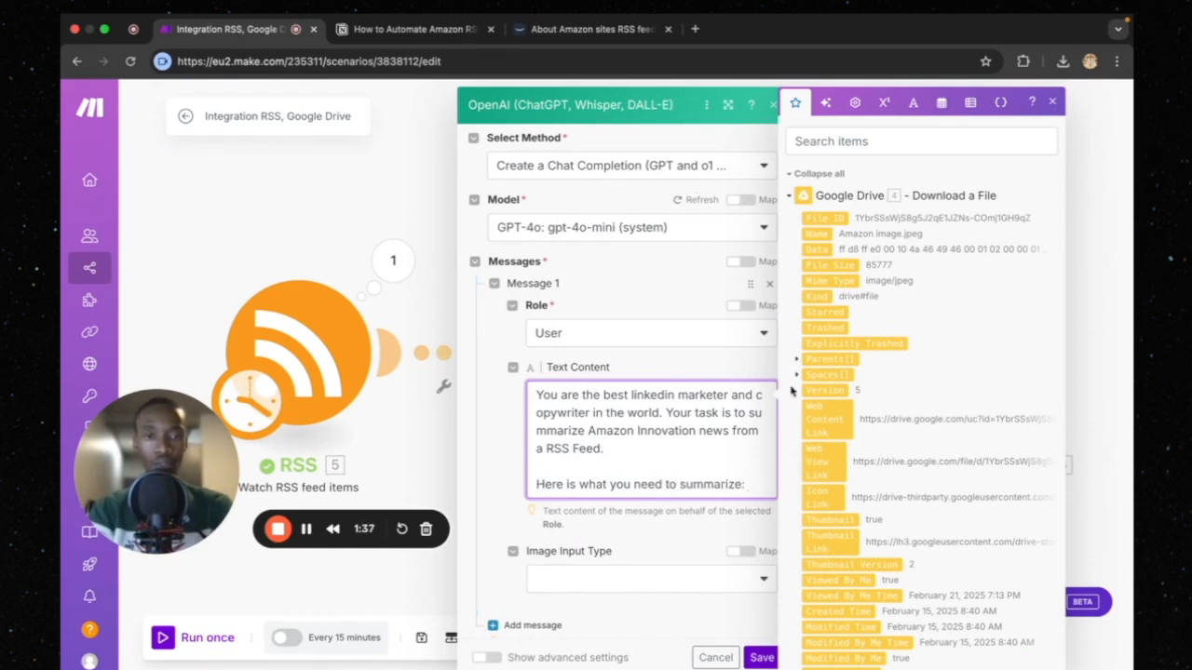
{"action": "scroll", "coordinate": [961, 521], "scroll_direction": "down", "scroll_amount": 10}
{"action": "scroll", "coordinate": [961, 517], "scroll_direction": "down", "scroll_amount": 10}
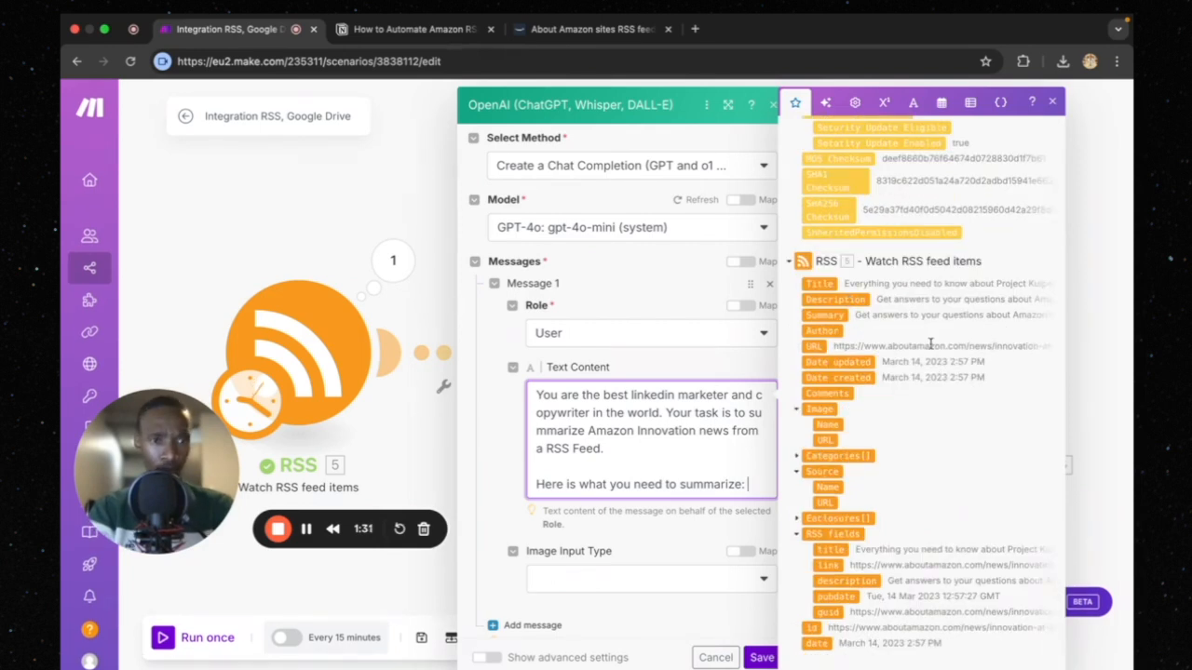
{"action": "scroll", "coordinate": [929, 345], "scroll_direction": "up", "scroll_amount": 1}
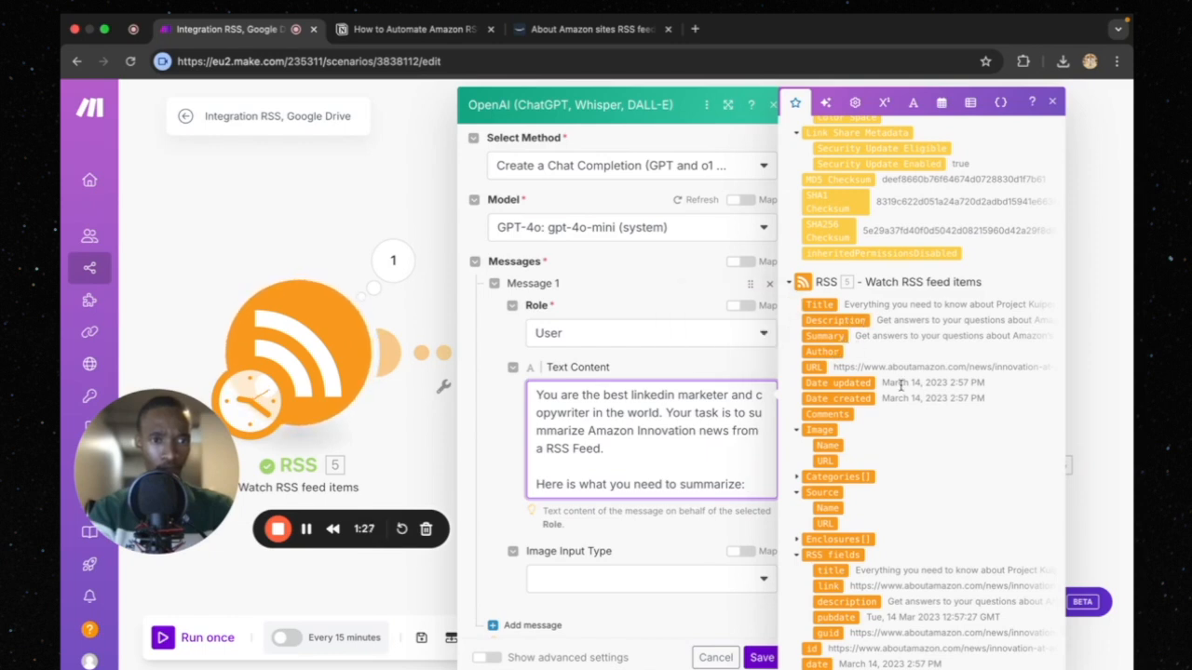
{"action": "scroll", "coordinate": [899, 385], "scroll_direction": "down", "scroll_amount": 1}
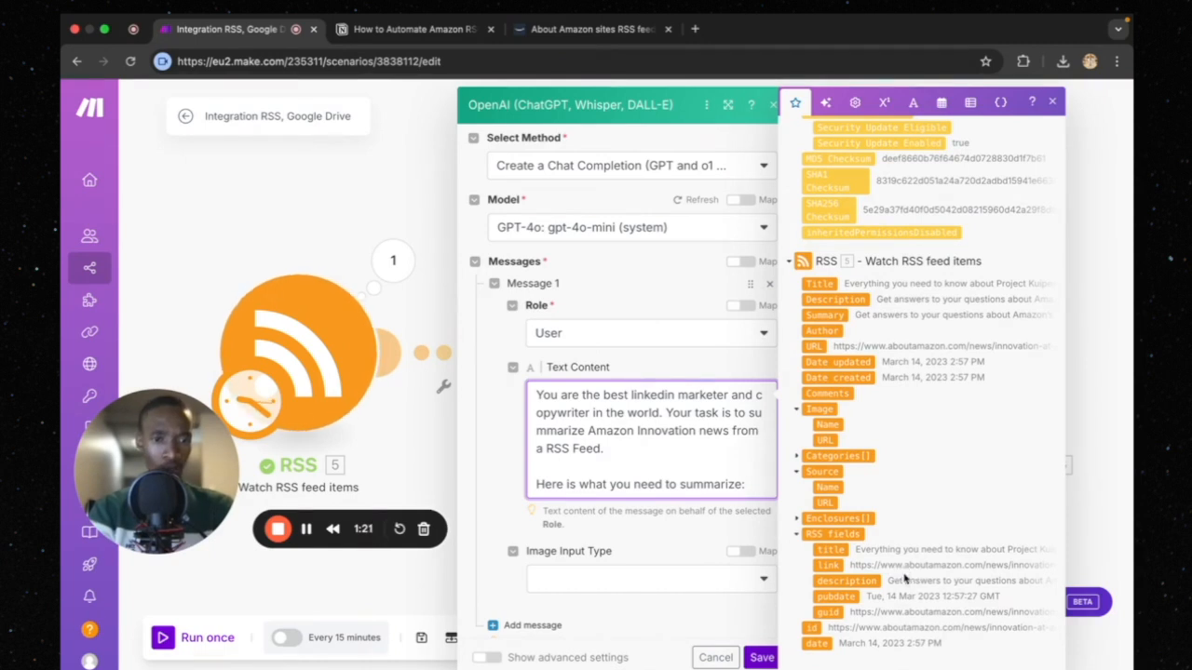
{"action": "scroll", "coordinate": [903, 578], "scroll_direction": "up", "scroll_amount": 5}
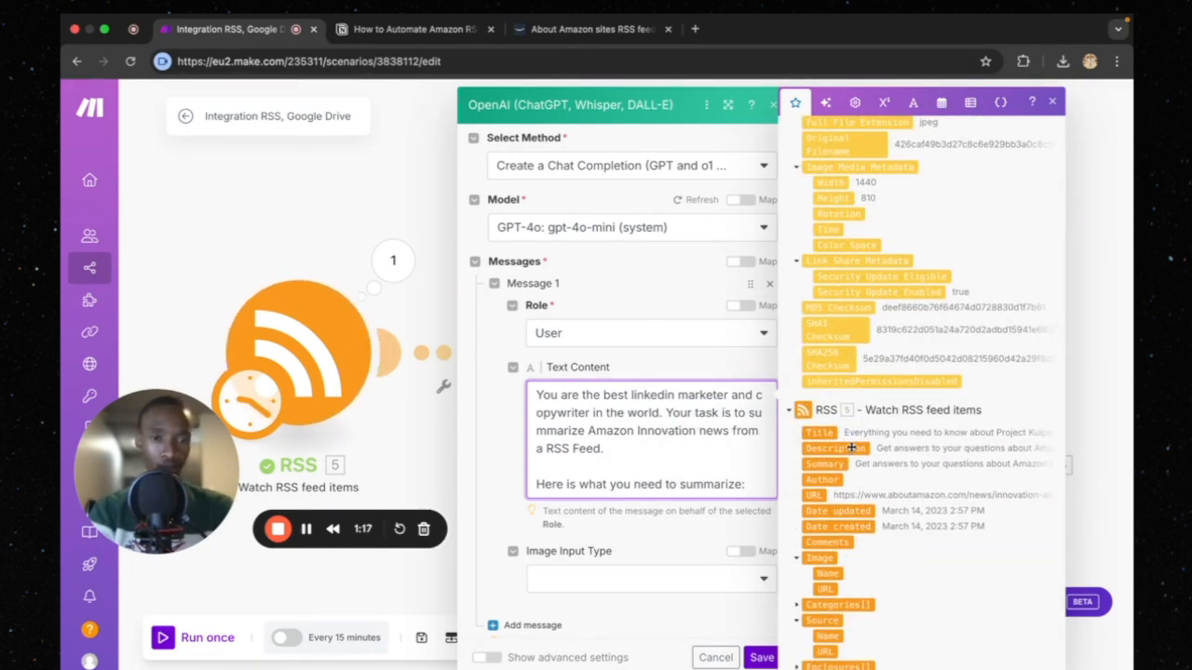
{"action": "left_click", "coordinate": [851, 448]}
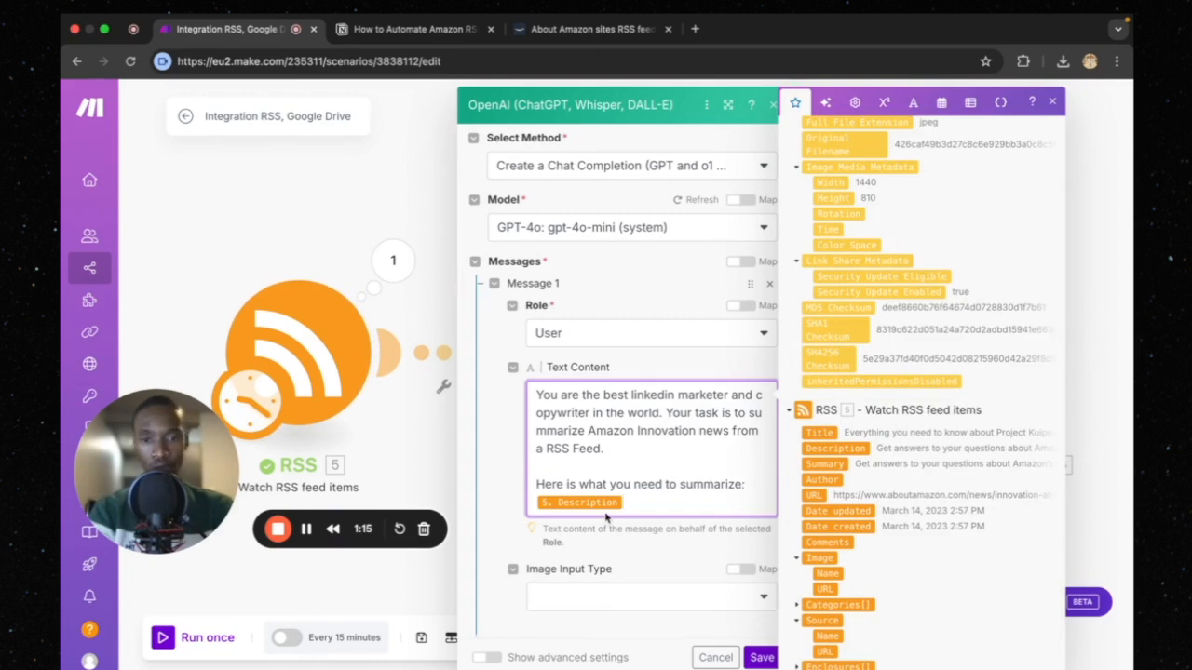
Set the OpenAI module's maximum completion tokens to 500
{"action": "scroll", "coordinate": [651, 456], "scroll_direction": "down", "scroll_amount": 3}
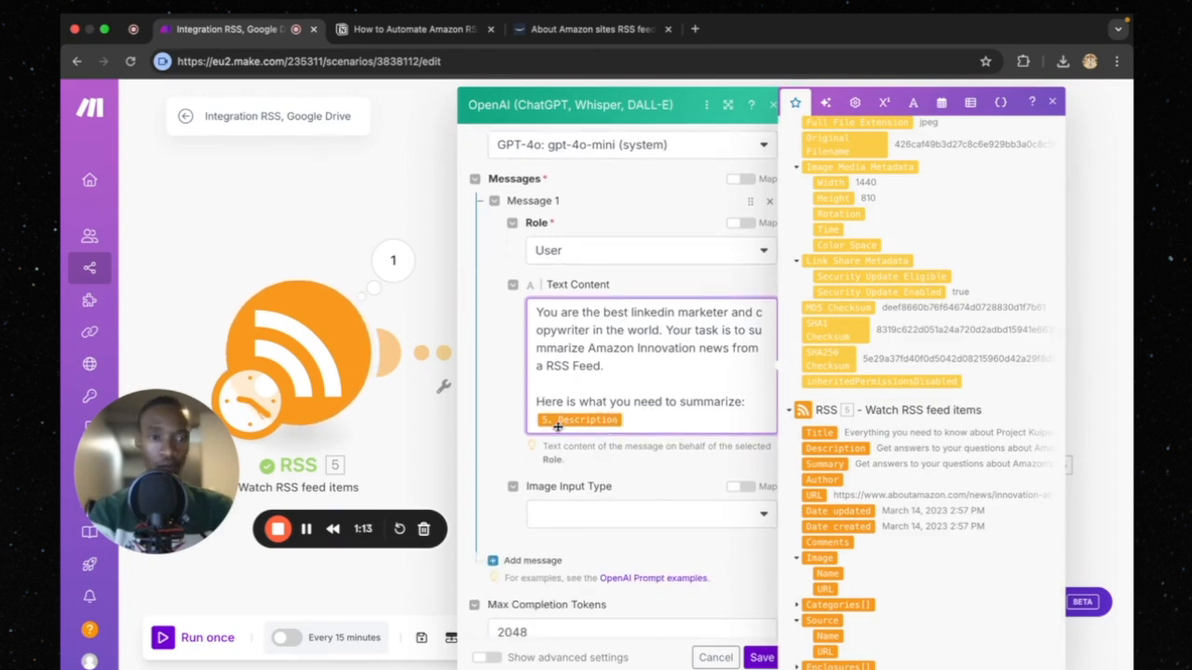
{"action": "scroll", "coordinate": [652, 412], "scroll_direction": "down", "scroll_amount": 1}
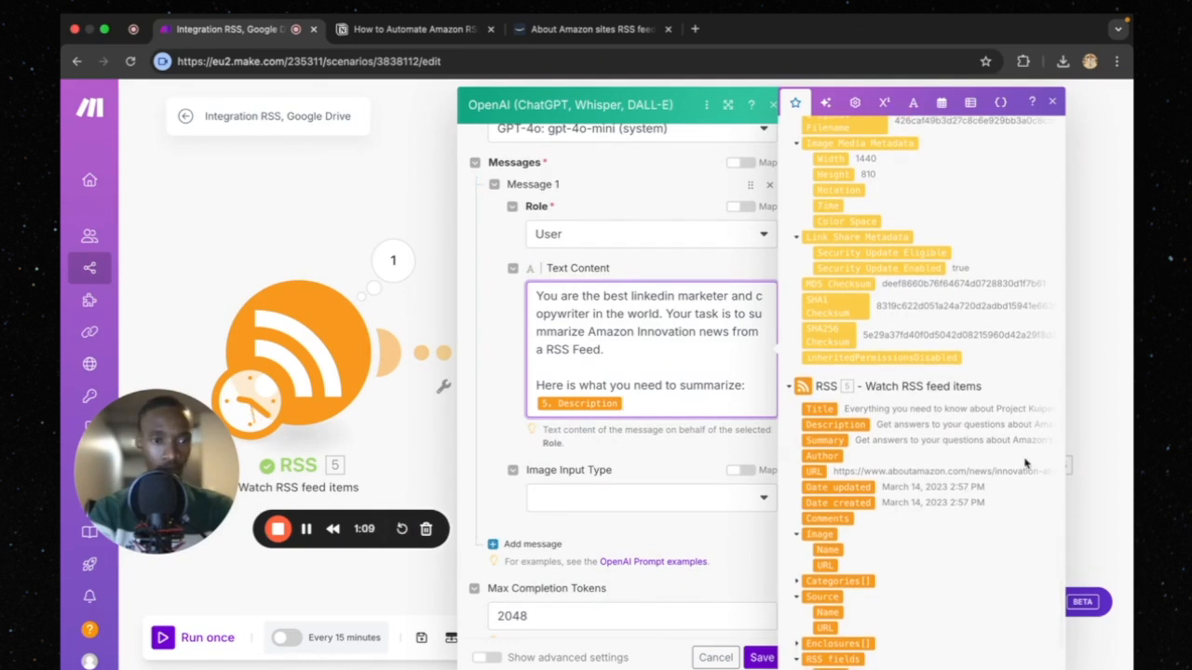
{"action": "scroll", "coordinate": [960, 448], "scroll_direction": "down", "scroll_amount": 3}
{"action": "scroll", "coordinate": [656, 359], "scroll_direction": "down", "scroll_amount": 1}
{"action": "scroll", "coordinate": [655, 358], "scroll_direction": "down", "scroll_amount": 4}
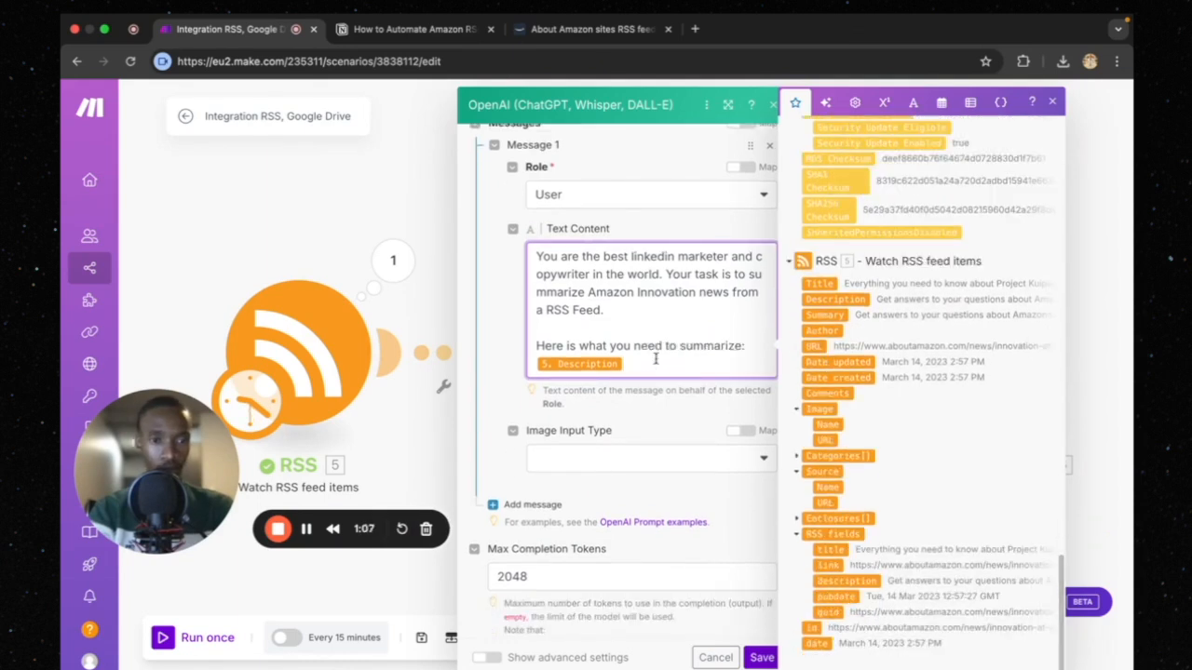
{"action": "left_click", "coordinate": [551, 484]}
{"action": "key", "text": "BackSpace"}
{"action": "key", "text": "BackSpace"}
{"action": "key", "text": "BackSpace"}
{"action": "key", "text": "BackSpace"}
{"action": "type", "text": "500"}
{"action": "scroll", "coordinate": [621, 359], "scroll_direction": "up", "scroll_amount": 5}
{"action": "scroll", "coordinate": [651, 410], "scroll_direction": "down", "scroll_amount": 2}
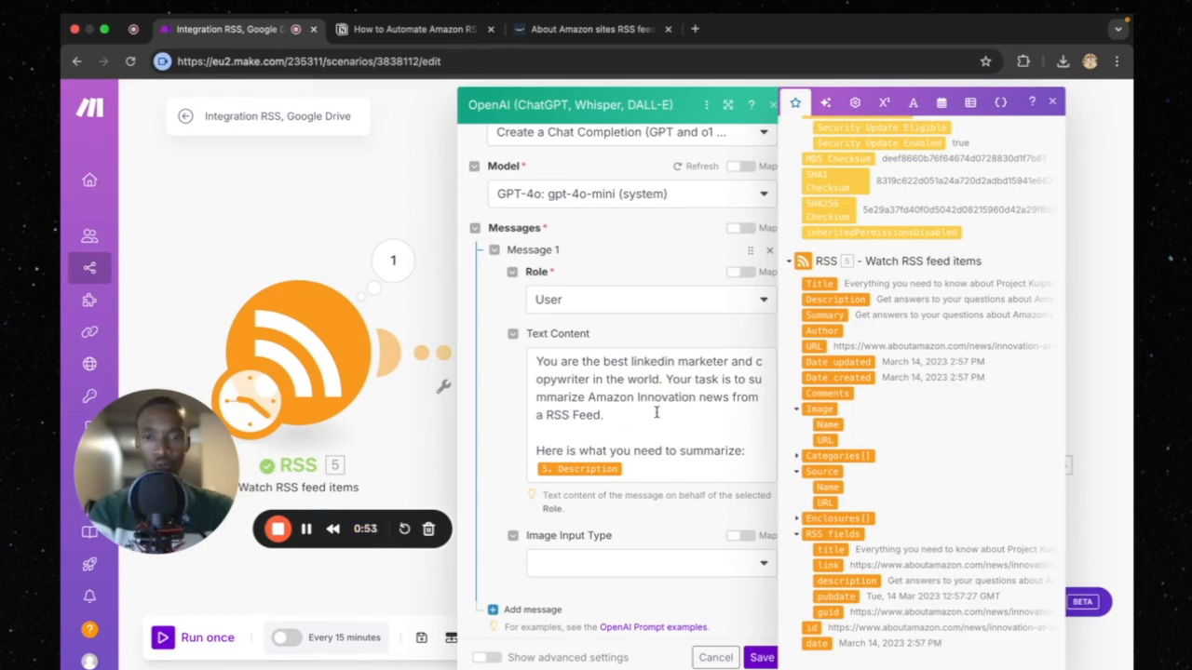
{"action": "left_click", "coordinate": [614, 416]}
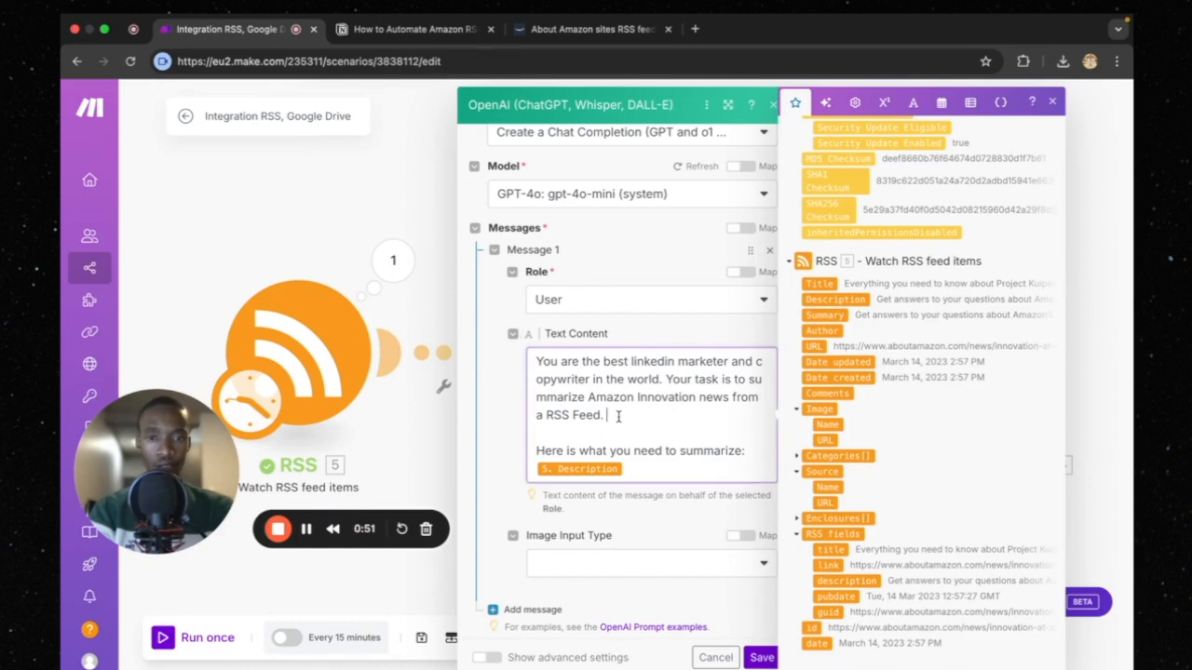
{"action": "type", "text": "This"}
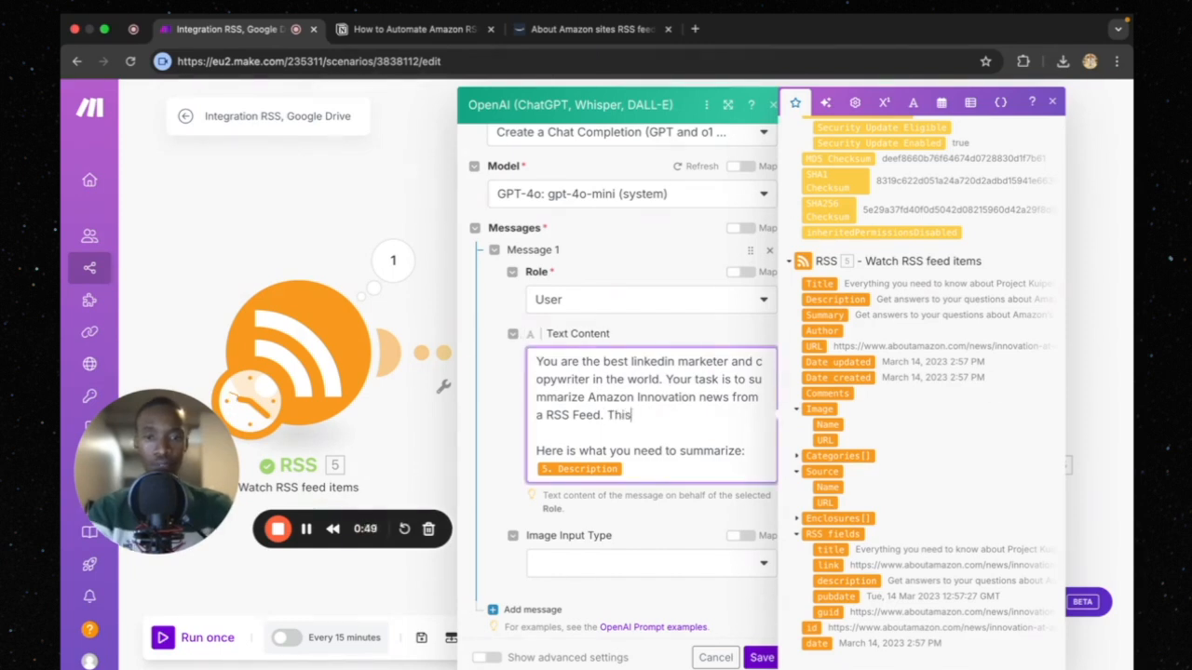
Add a new paragraph below the Description item in the prompt with the sentence "Please make sure that its short."
{"action": "left_click", "coordinate": [638, 469]}
{"action": "key", "text": "Return"}
{"action": "key", "text": "Return"}
{"action": "type", "text": "Pleasema"}
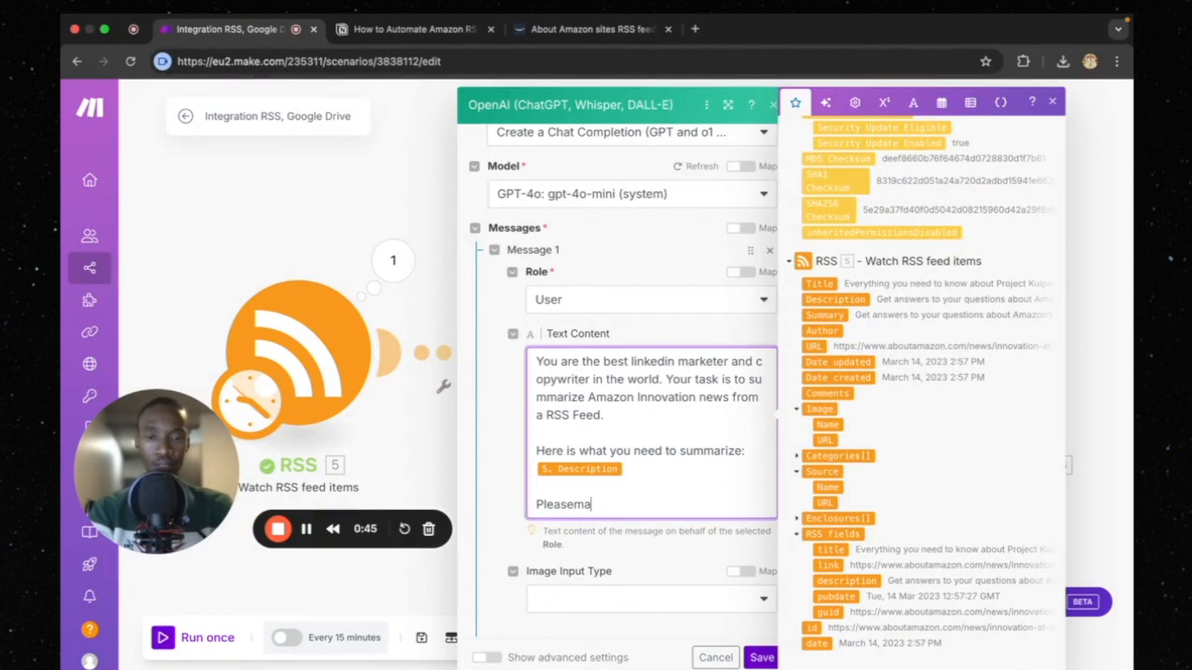
{"action": "key", "text": "BackSpace"}
{"action": "key", "text": "BackSpace"}
{"action": "type", "text": "make sure that i"}
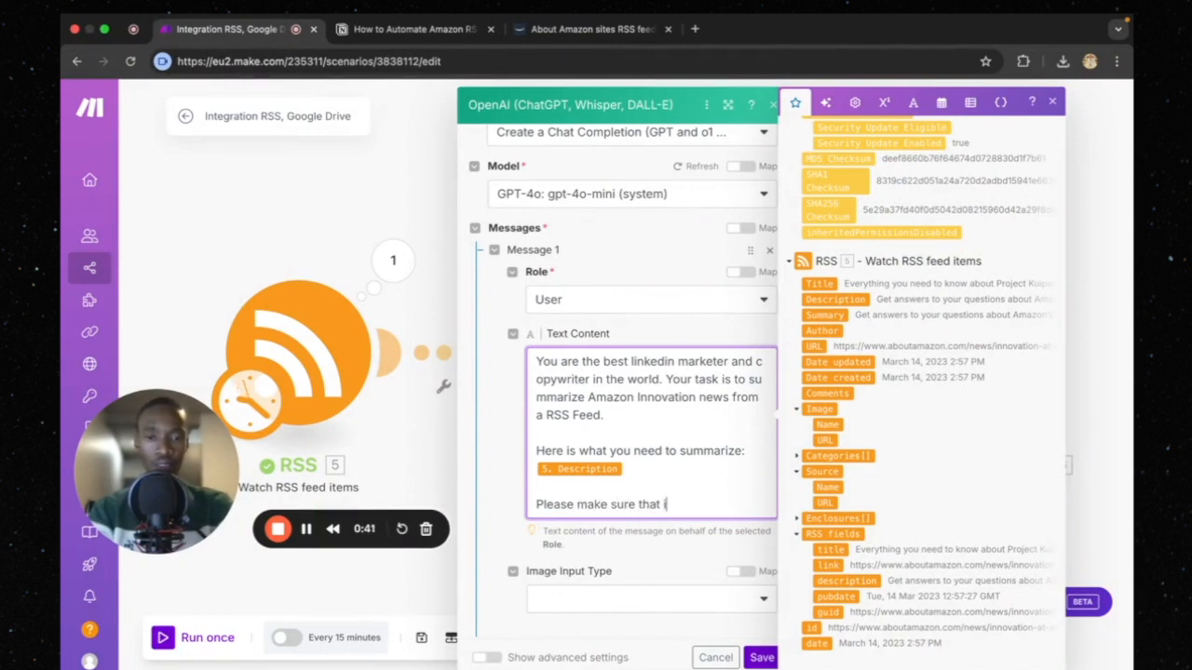
{"action": "type", "text": "ts shortand"}
{"action": "key", "text": "BackSpace"}
{"action": "key", "text": "BackSpace"}
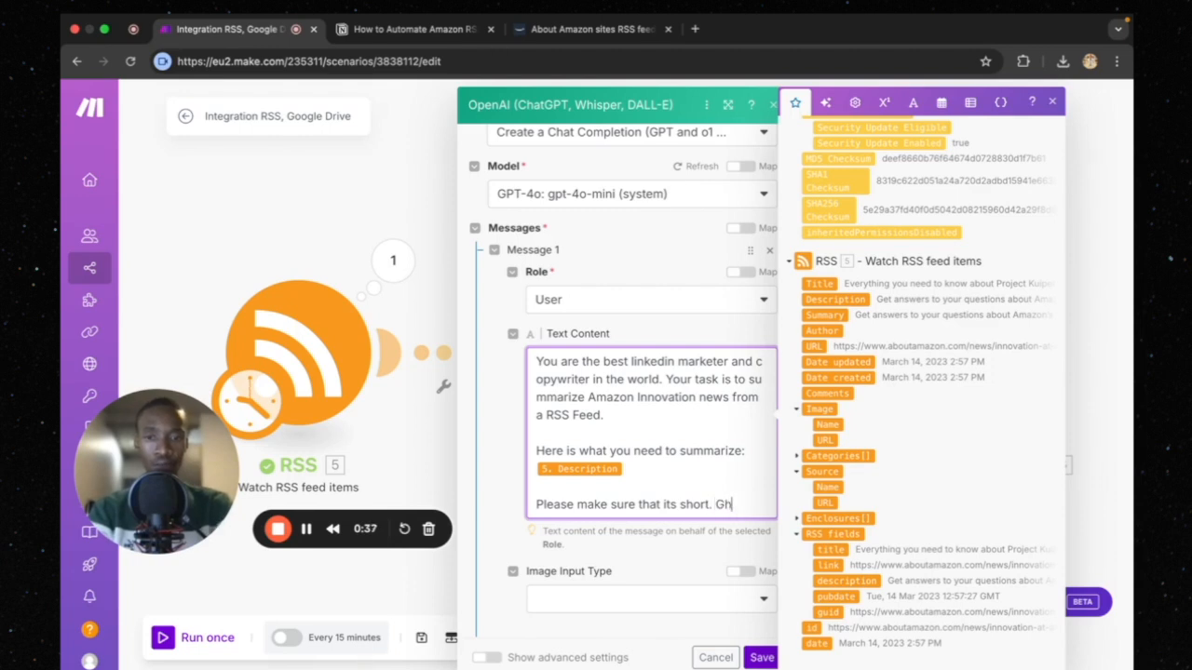
Continue the prompt's last paragraph with "This will be later posted to my linkedin in feed."
{"action": "type", "text": "GThis will"}
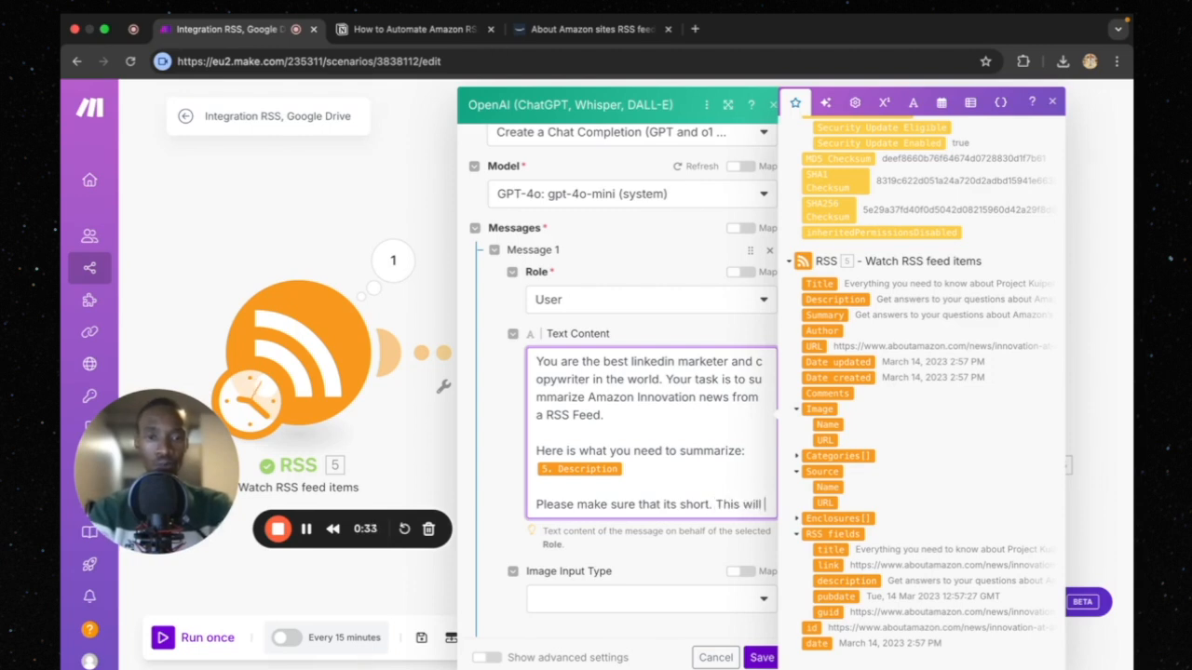
{"action": "type", "text": "be later posted to link"}
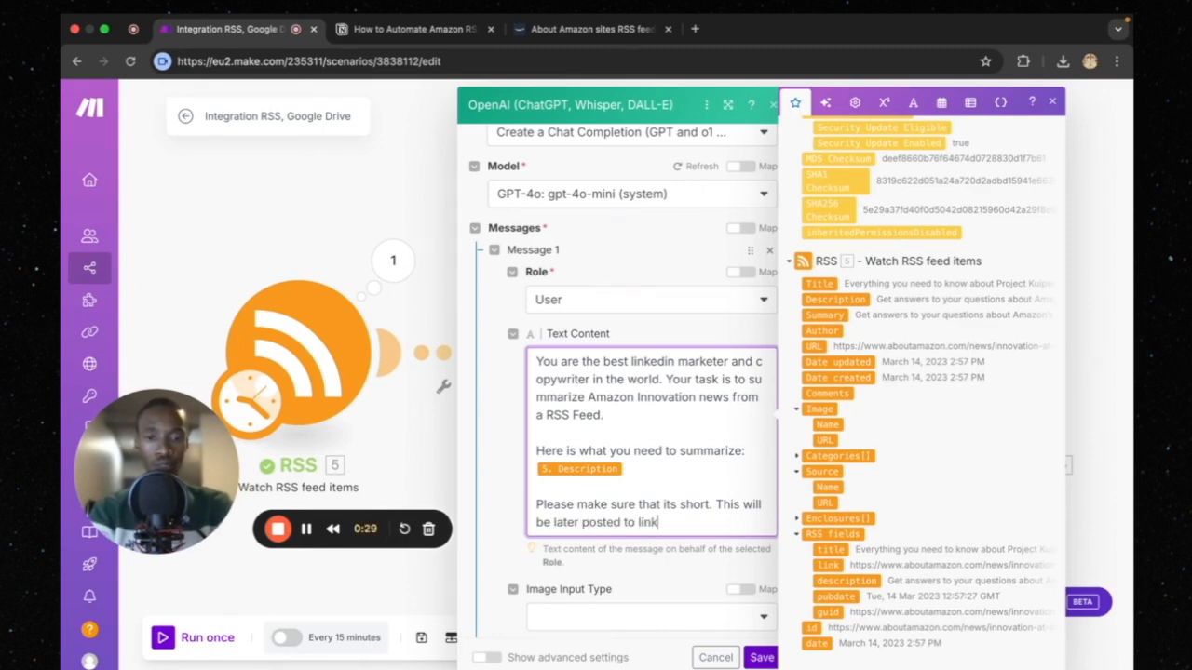
{"action": "type", "text": "edmy linkedin in"}
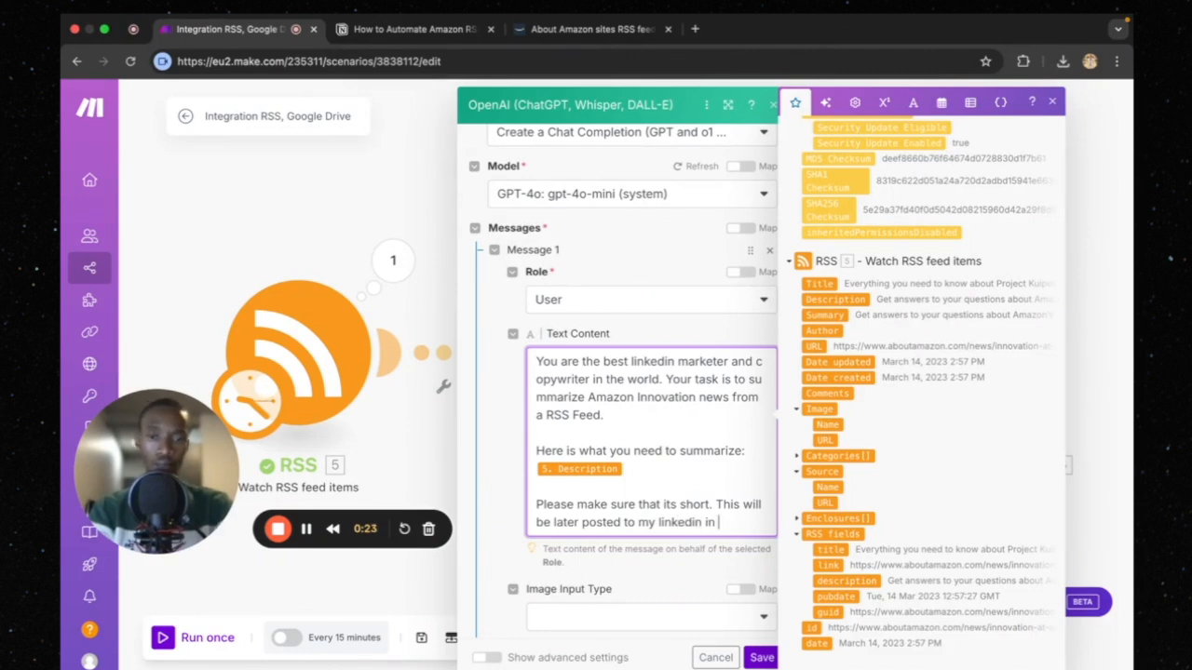
{"action": "type", "text": " feed."}
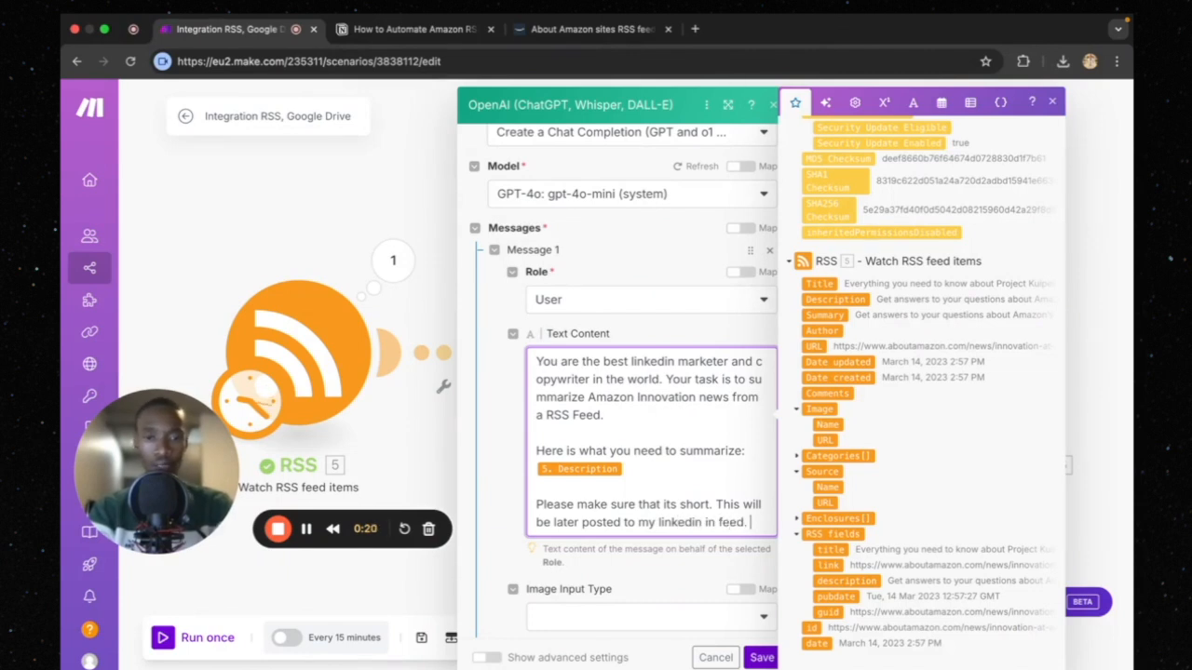
Check the OpenAI module's finished prompt and token limit, and save the module settings
{"action": "scroll", "coordinate": [661, 358], "scroll_direction": "up", "scroll_amount": 1}
{"action": "scroll", "coordinate": [651, 391], "scroll_direction": "down", "scroll_amount": 4}
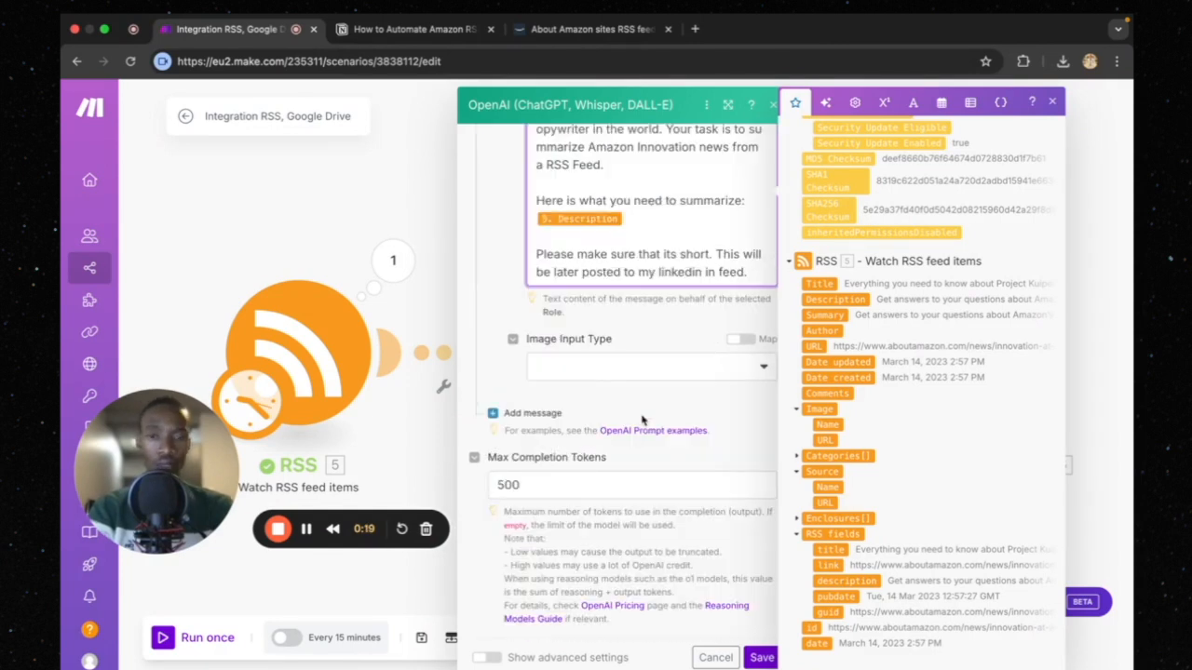
{"action": "scroll", "coordinate": [694, 434], "scroll_direction": "up", "scroll_amount": 1}
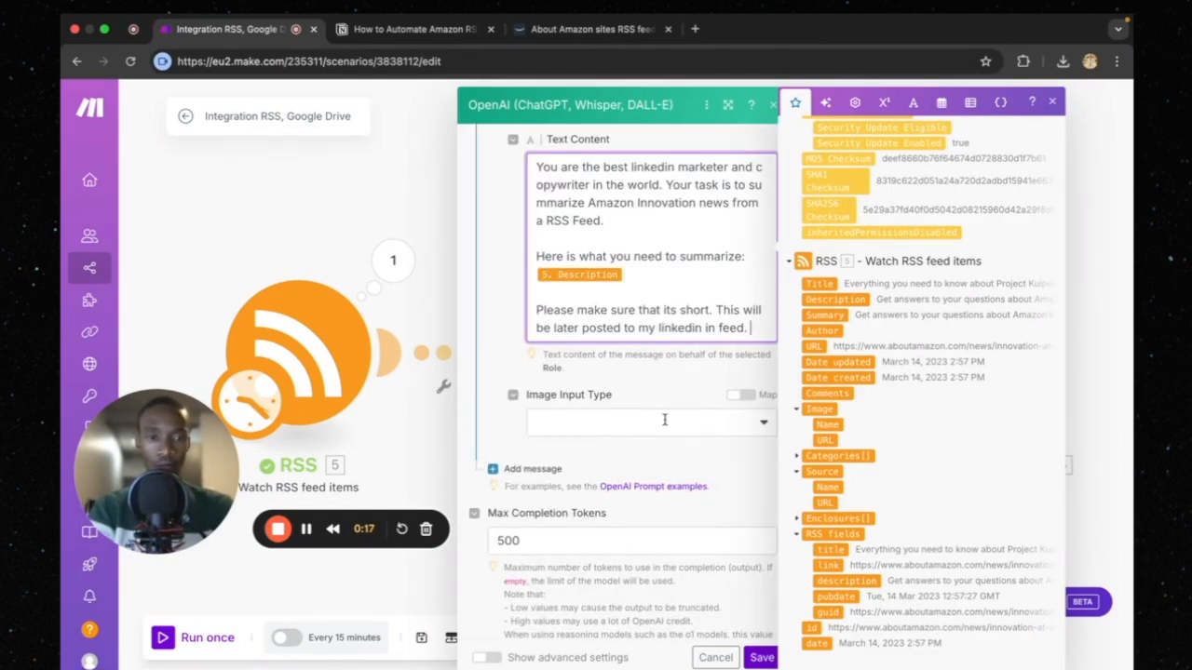
{"action": "scroll", "coordinate": [641, 545], "scroll_direction": "up", "scroll_amount": 1}
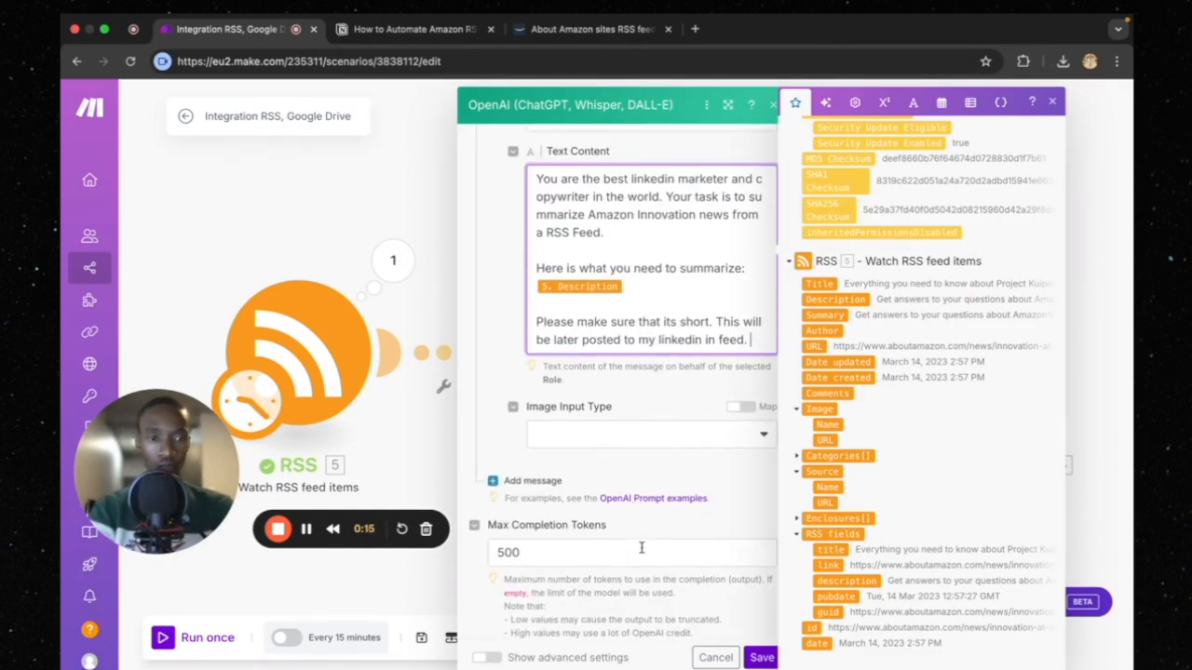
{"action": "scroll", "coordinate": [643, 554], "scroll_direction": "down", "scroll_amount": 2}
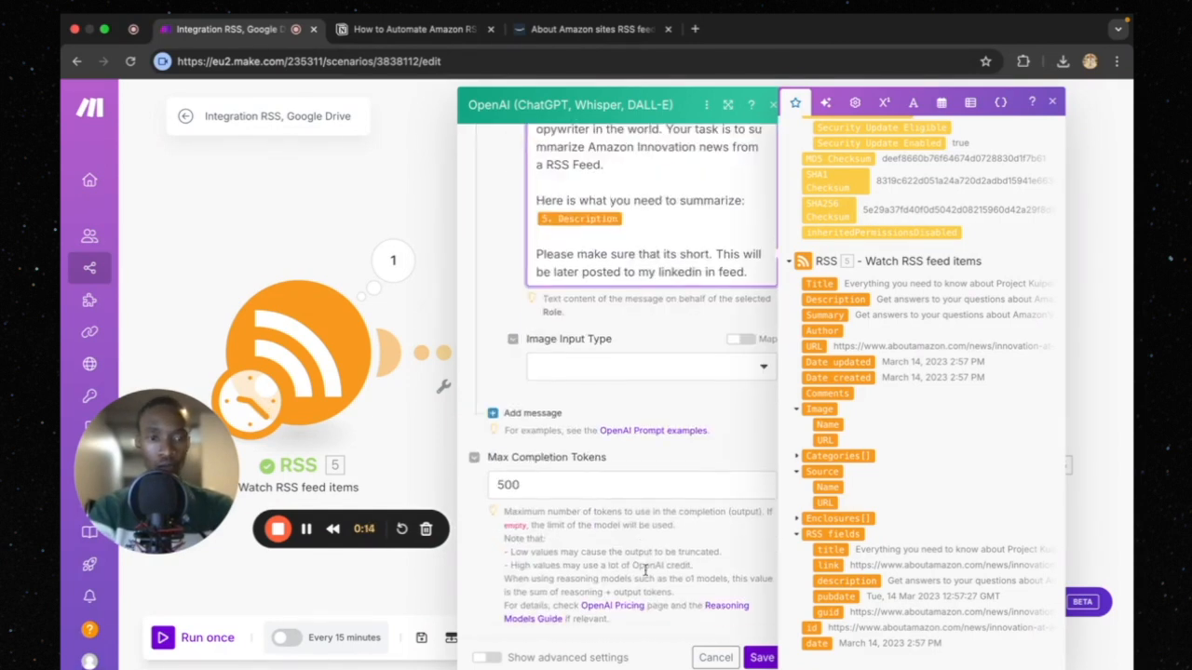
{"action": "left_click", "coordinate": [762, 657]}
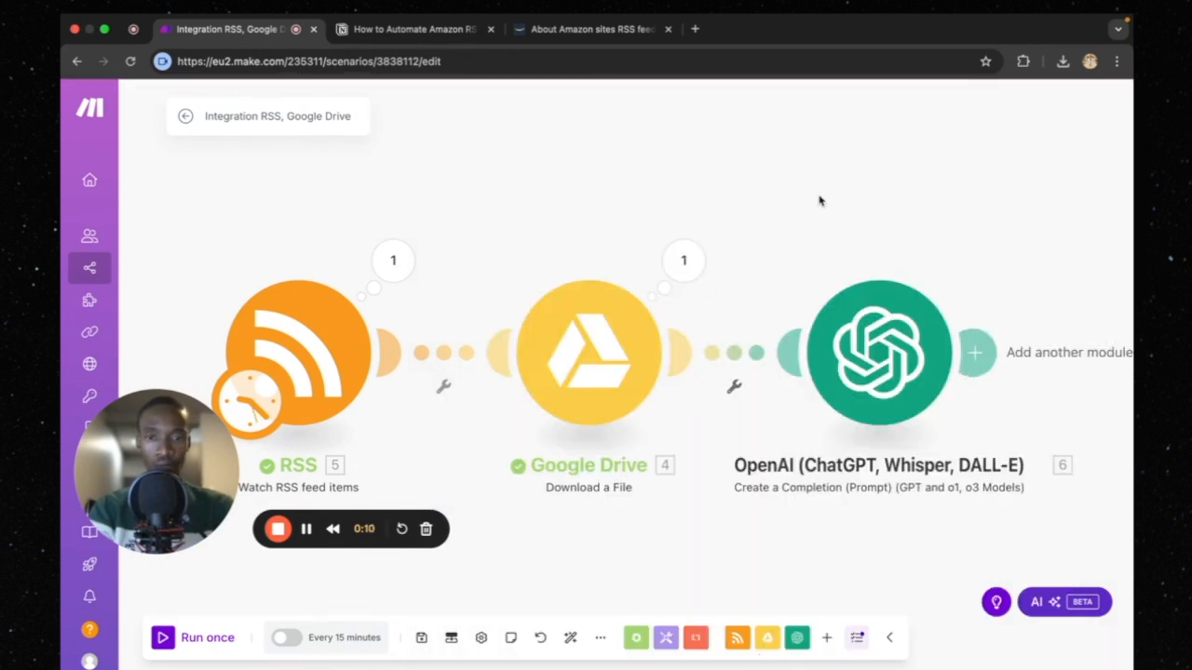
Run the scenario once and inspect the output of the OpenAI module
{"action": "scroll", "coordinate": [834, 228], "scroll_direction": "down", "scroll_amount": 1}
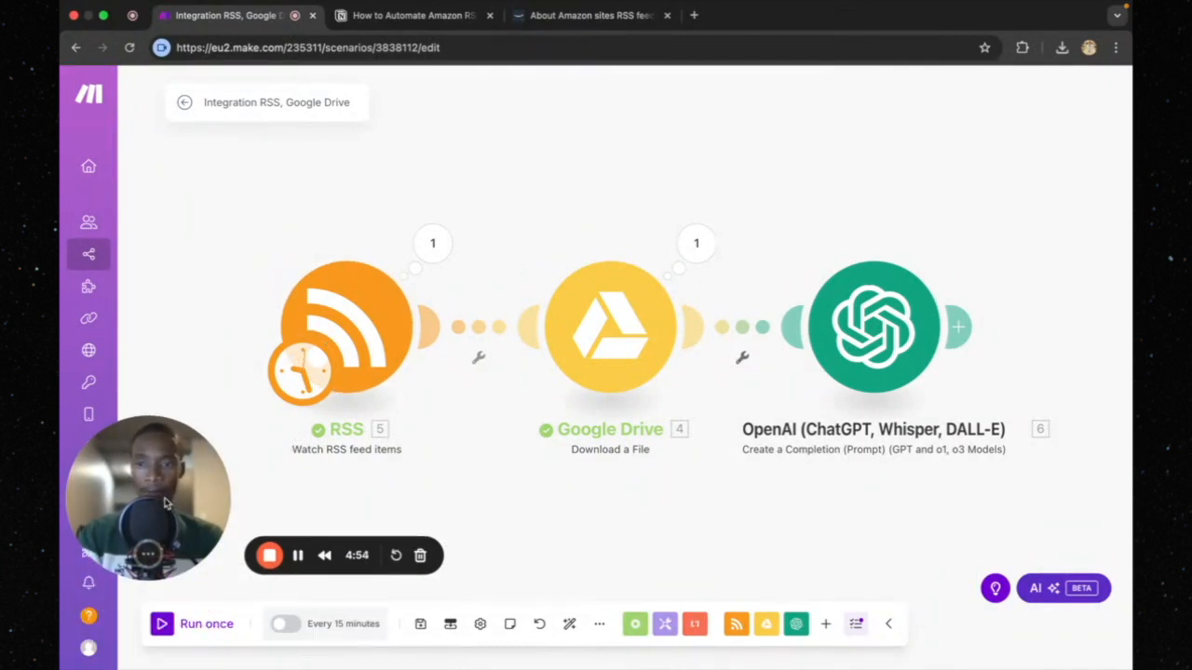
{"action": "left_click", "coordinate": [201, 630]}
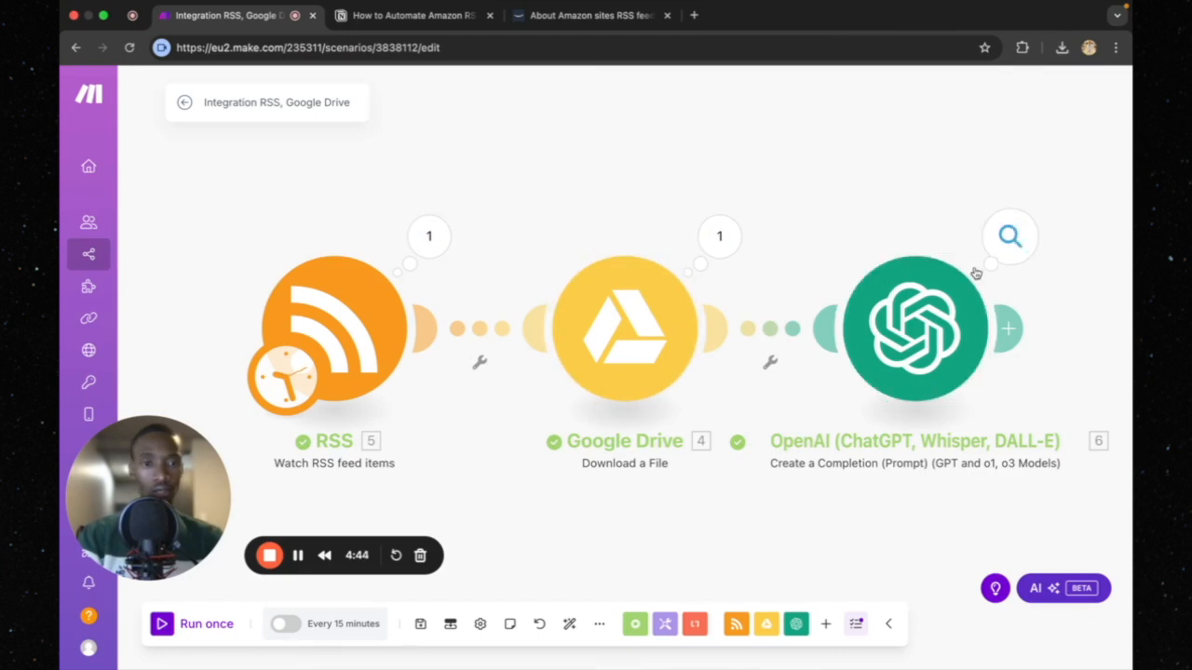
{"action": "left_click", "coordinate": [1011, 236]}
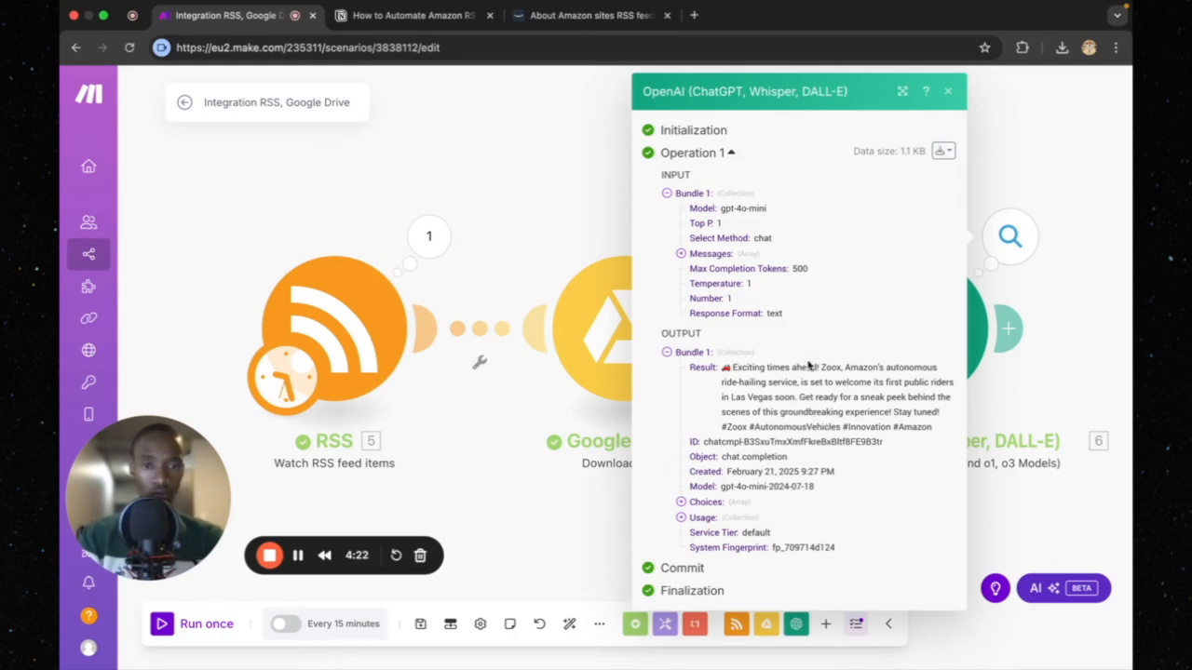
{"action": "left_click", "coordinate": [1003, 152]}
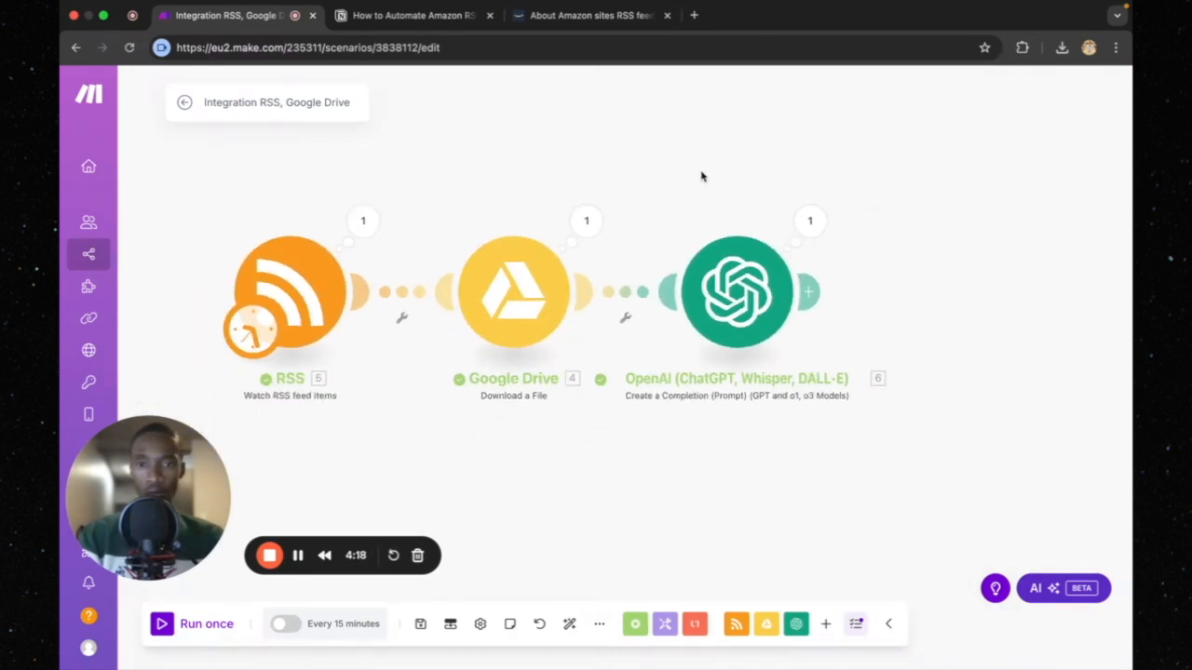
Add a module after the OpenAI module and pick LinkedIn as its app
{"action": "left_click", "coordinate": [808, 291]}
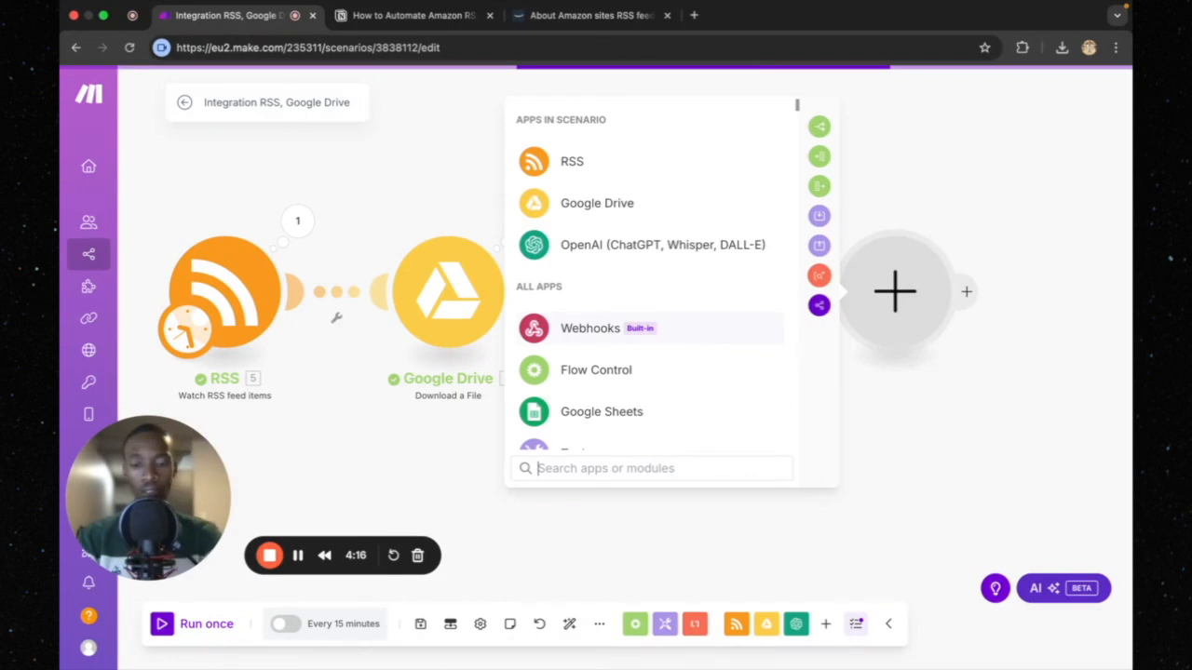
{"action": "type", "text": "post"}
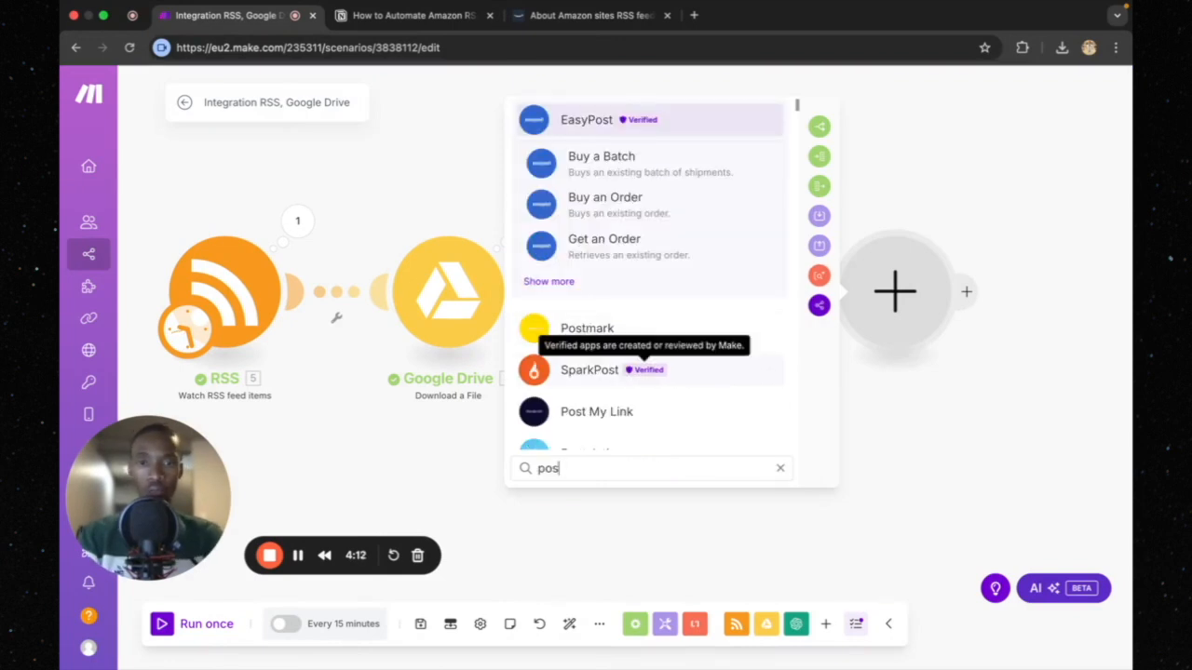
{"action": "key", "text": "BackSpace"}
{"action": "key", "text": "BackSpace"}
{"action": "key", "text": "BackSpace"}
{"action": "type", "text": "lin"}
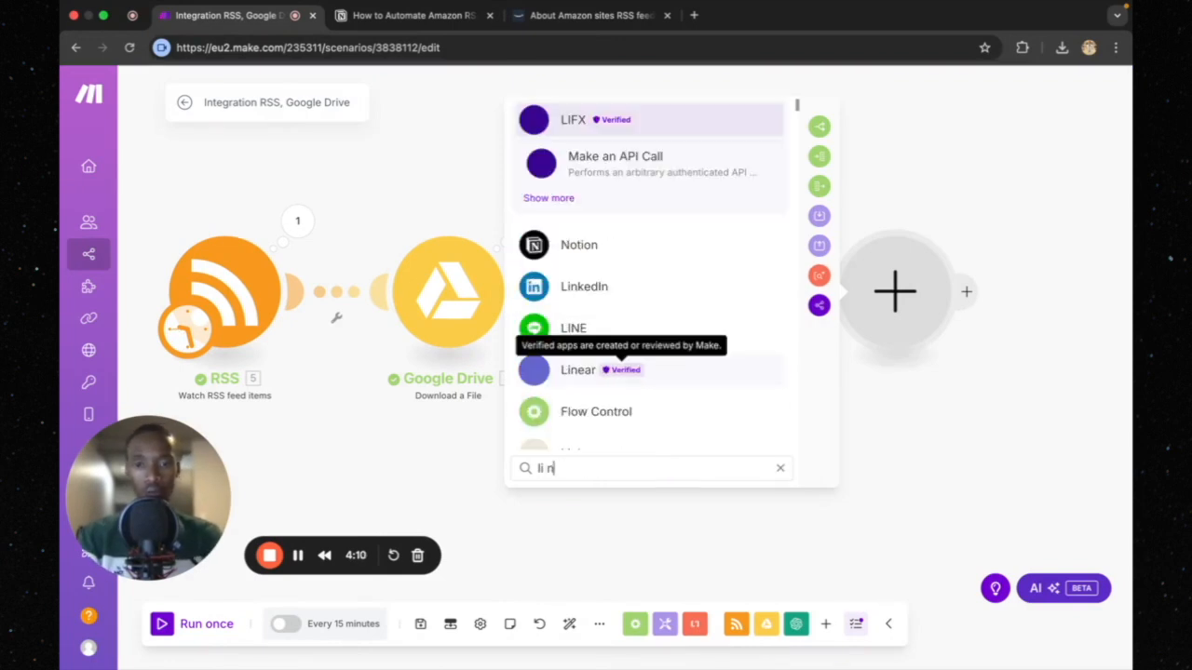
{"action": "type", "text": "ke"}
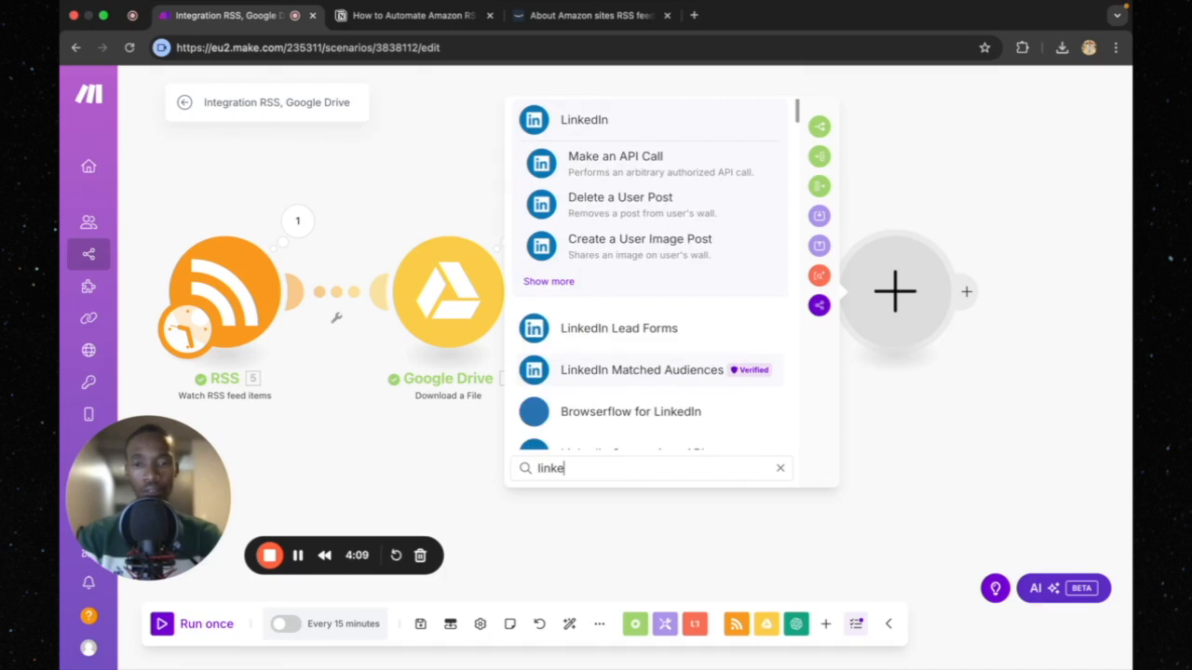
{"action": "left_click", "coordinate": [626, 130]}
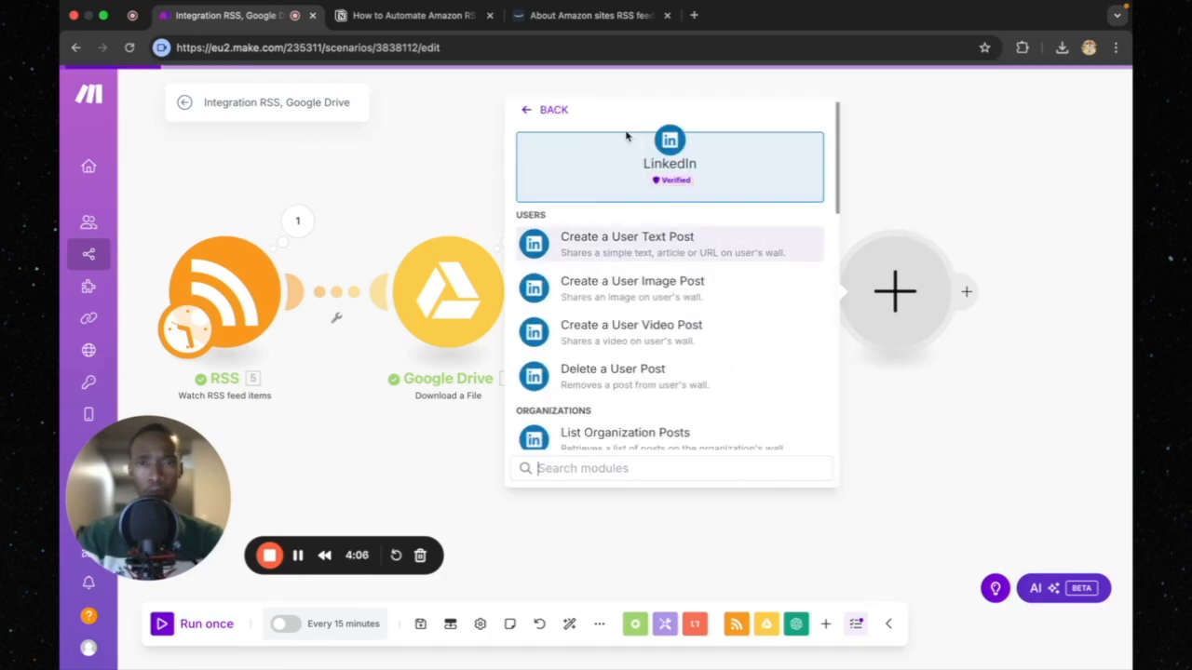
Review the LinkedIn actions for users and choose Create a User Image Post
{"action": "scroll", "coordinate": [710, 202], "scroll_direction": "down", "scroll_amount": 2}
{"action": "scroll", "coordinate": [711, 203], "scroll_direction": "up", "scroll_amount": 3}
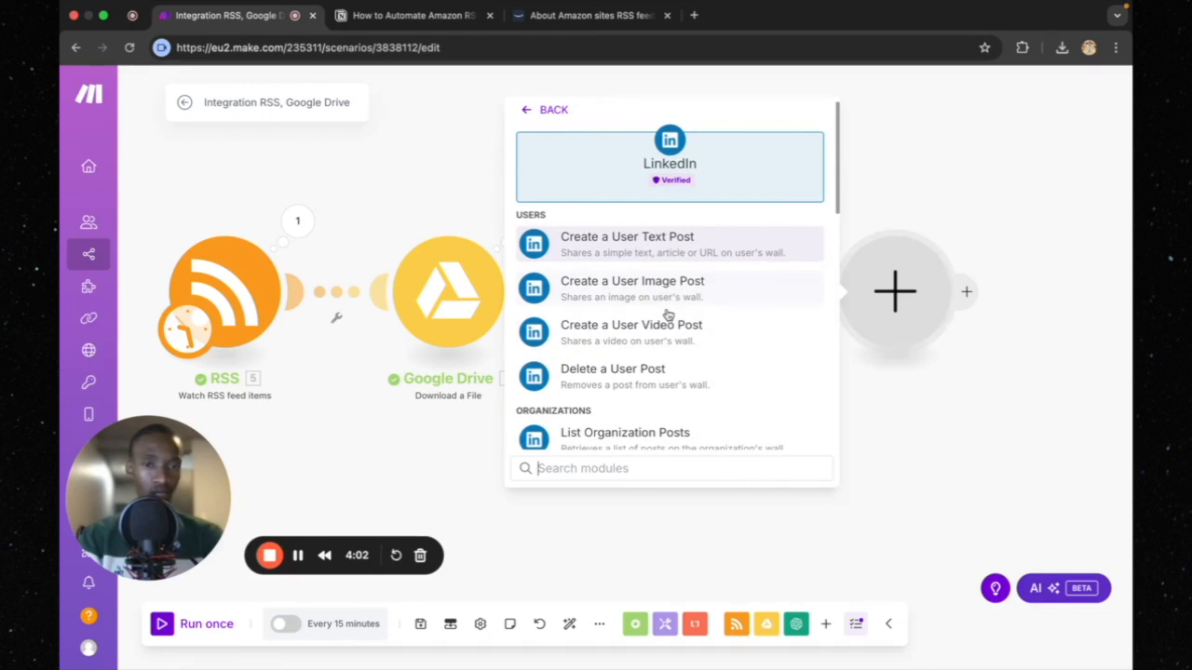
{"action": "scroll", "coordinate": [705, 272], "scroll_direction": "down", "scroll_amount": 1}
{"action": "scroll", "coordinate": [705, 266], "scroll_direction": "up", "scroll_amount": 1}
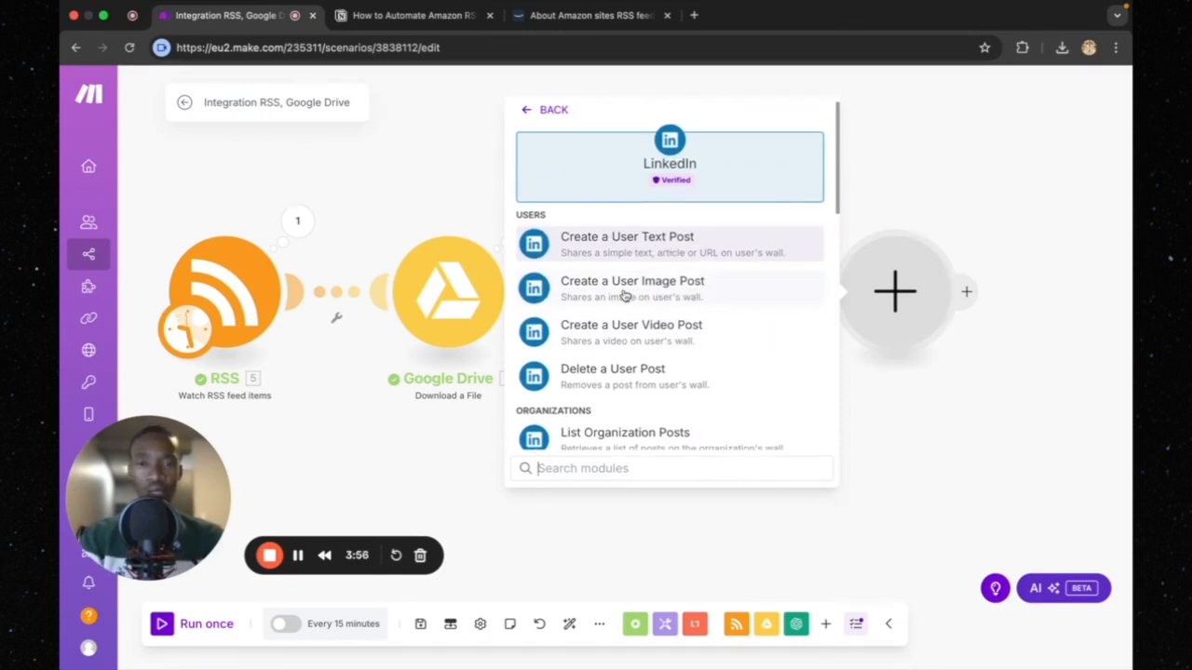
{"action": "left_click", "coordinate": [691, 294]}
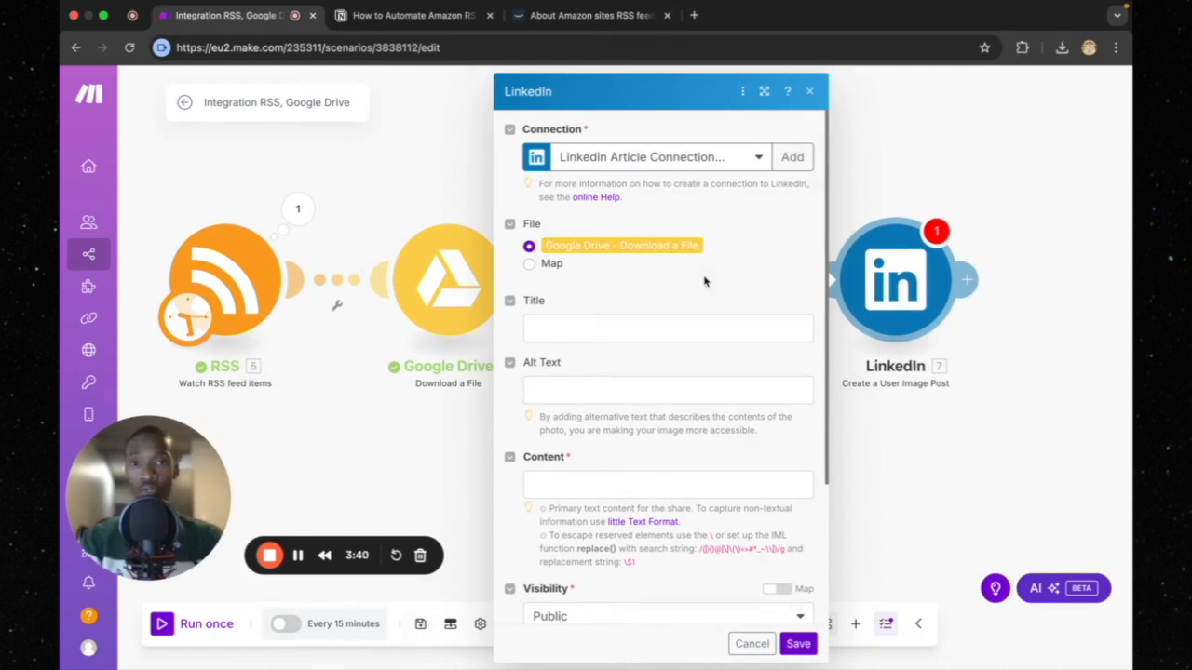
Set the LinkedIn image post's Title to "Amazon"
{"action": "scroll", "coordinate": [736, 287], "scroll_direction": "down", "scroll_amount": 1}
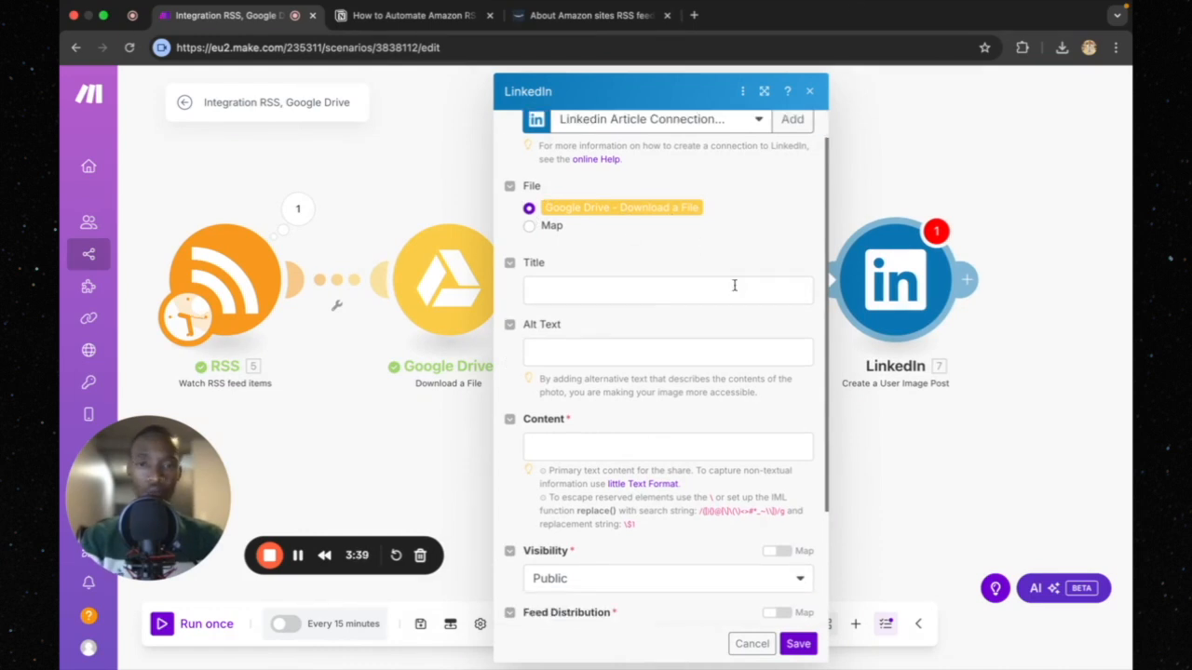
{"action": "left_click", "coordinate": [606, 293]}
{"action": "type", "text": "Amazon"}
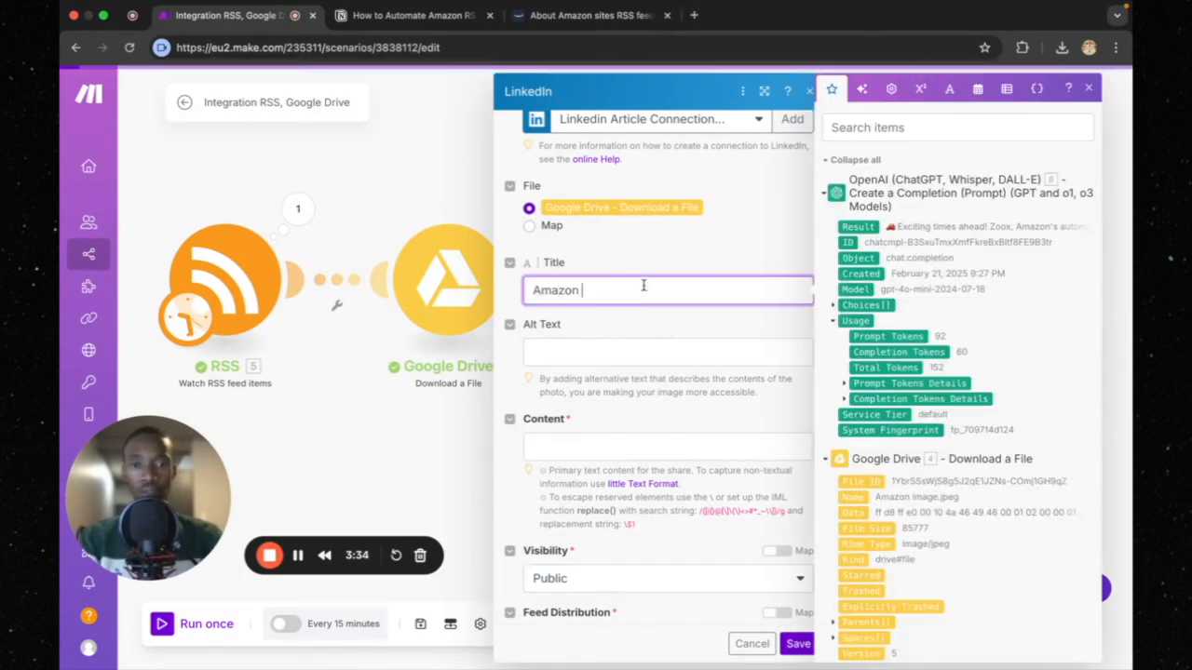
{"action": "key", "text": "BackSpace"}
{"action": "scroll", "coordinate": [601, 307], "scroll_direction": "down", "scroll_amount": 3}
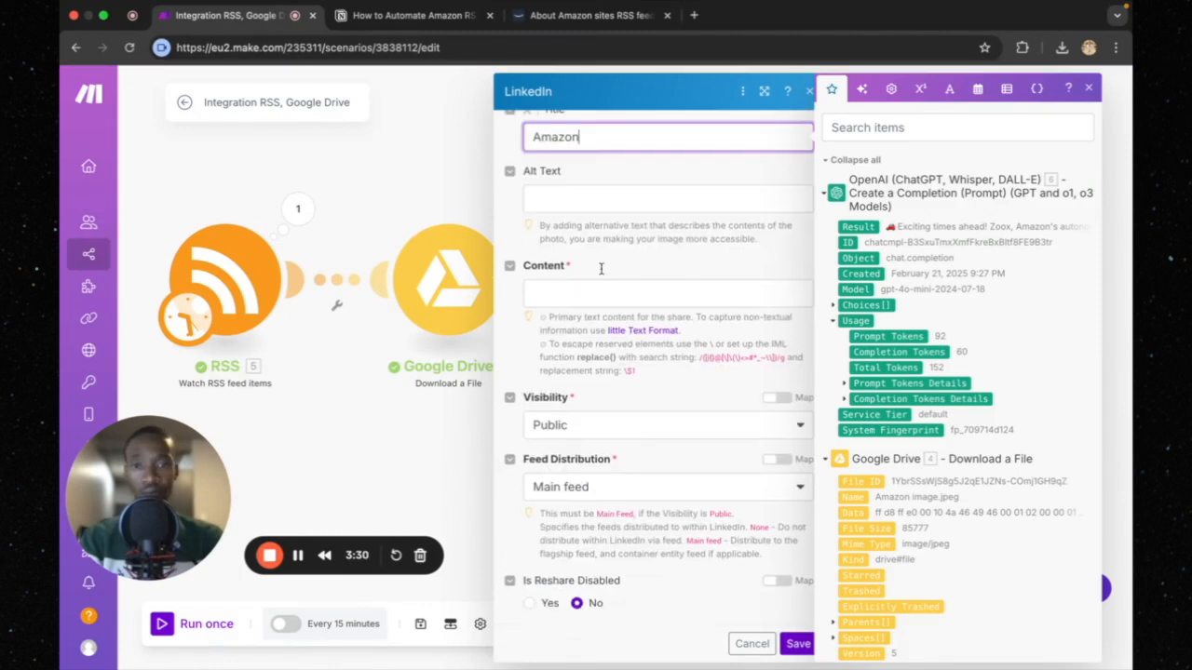
{"action": "scroll", "coordinate": [629, 387], "scroll_direction": "up", "scroll_amount": 1}
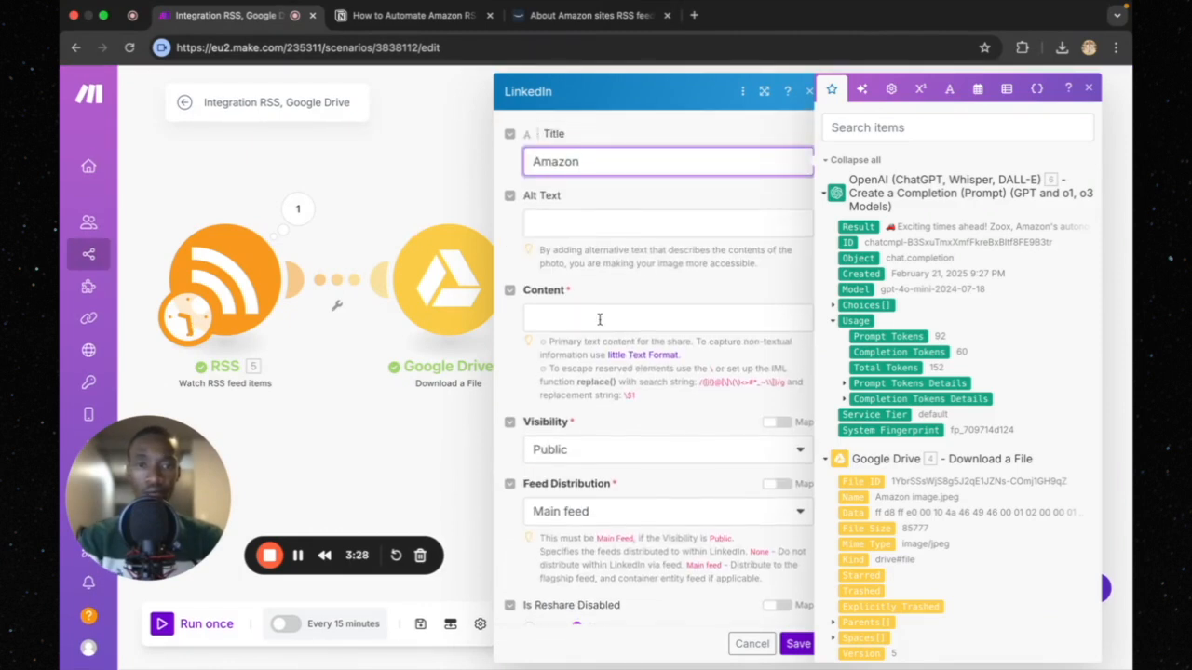
Map the OpenAI module's Result into the LinkedIn post's Content, check the remaining fields, and save the module
{"action": "left_click", "coordinate": [600, 320]}
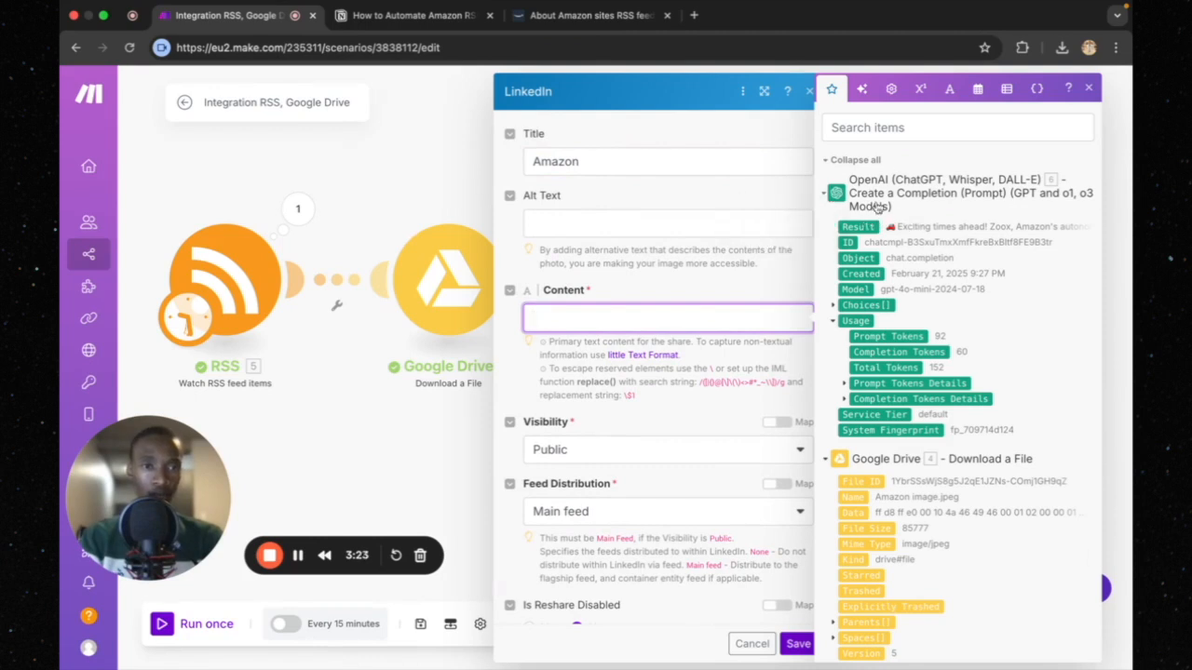
{"action": "left_click", "coordinate": [867, 226]}
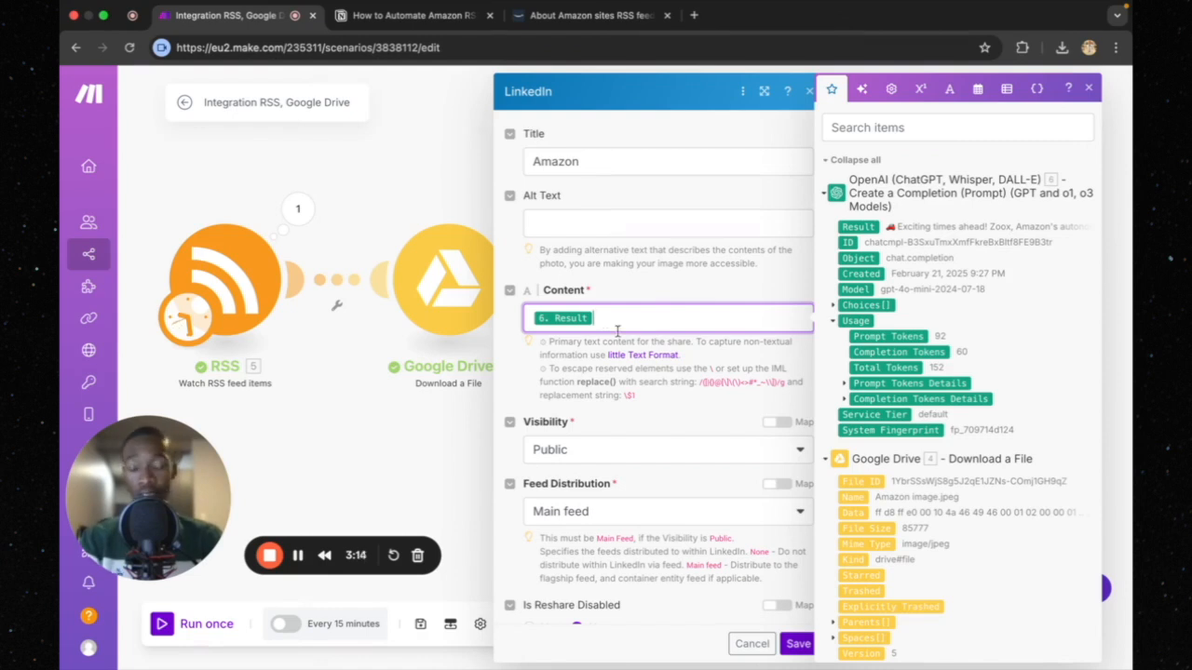
{"action": "scroll", "coordinate": [652, 391], "scroll_direction": "down", "scroll_amount": 1}
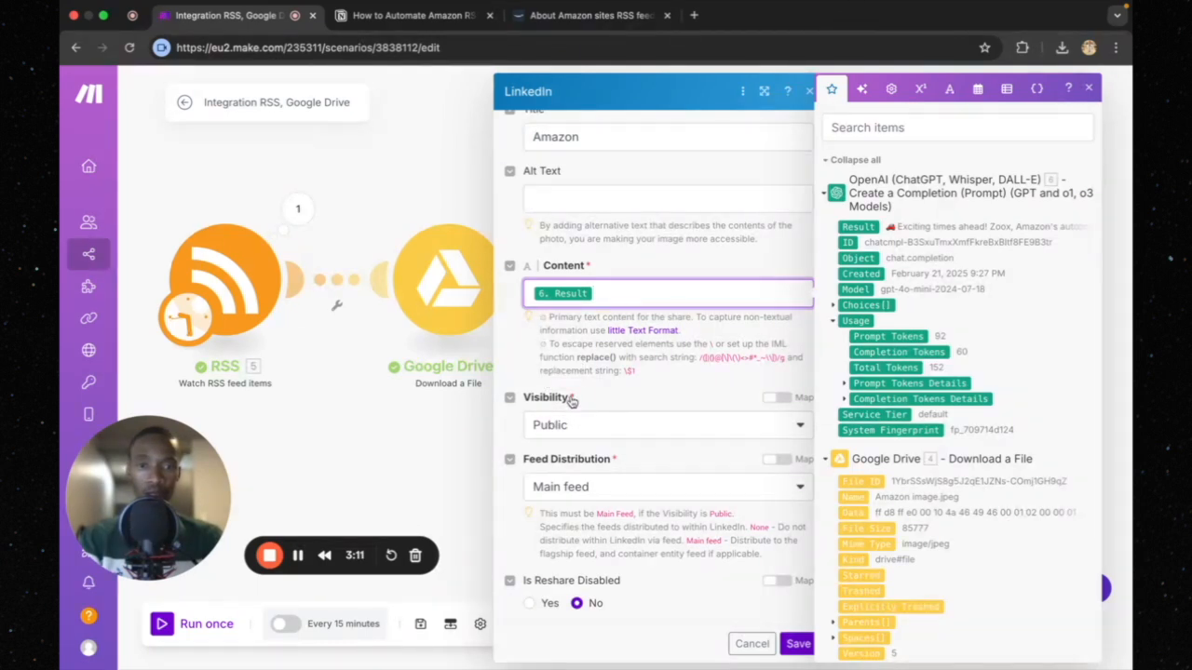
{"action": "left_click", "coordinate": [797, 643]}
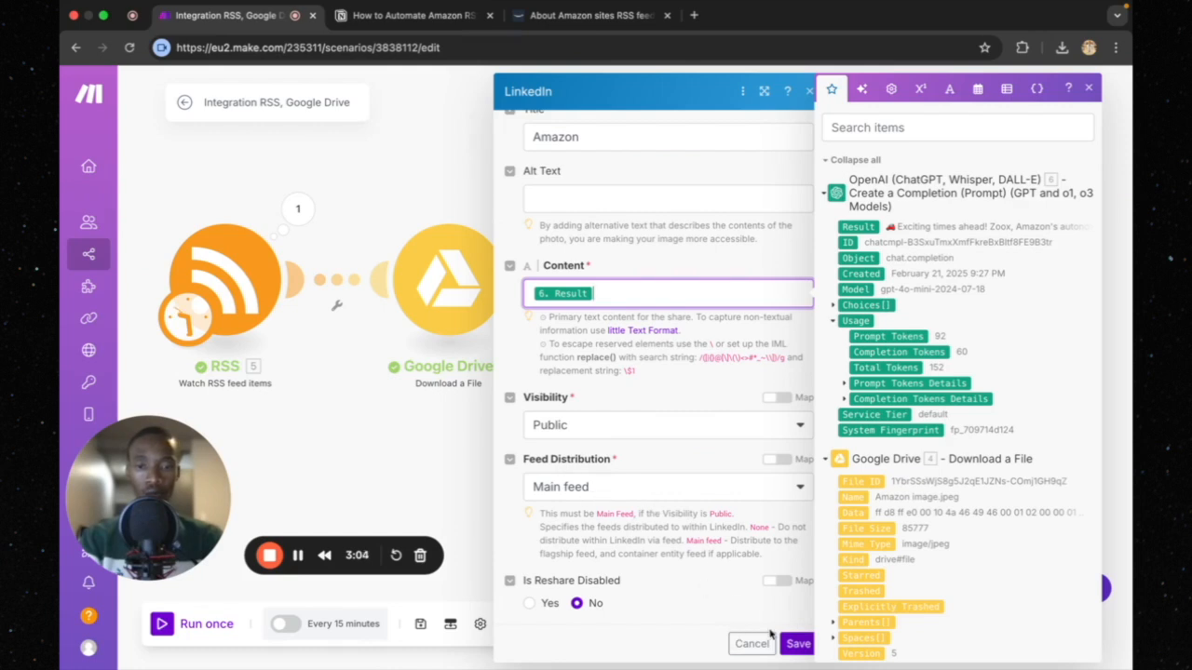
{"action": "scroll", "coordinate": [637, 508], "scroll_direction": "up", "scroll_amount": 3}
{"action": "scroll", "coordinate": [685, 277], "scroll_direction": "down", "scroll_amount": 3}
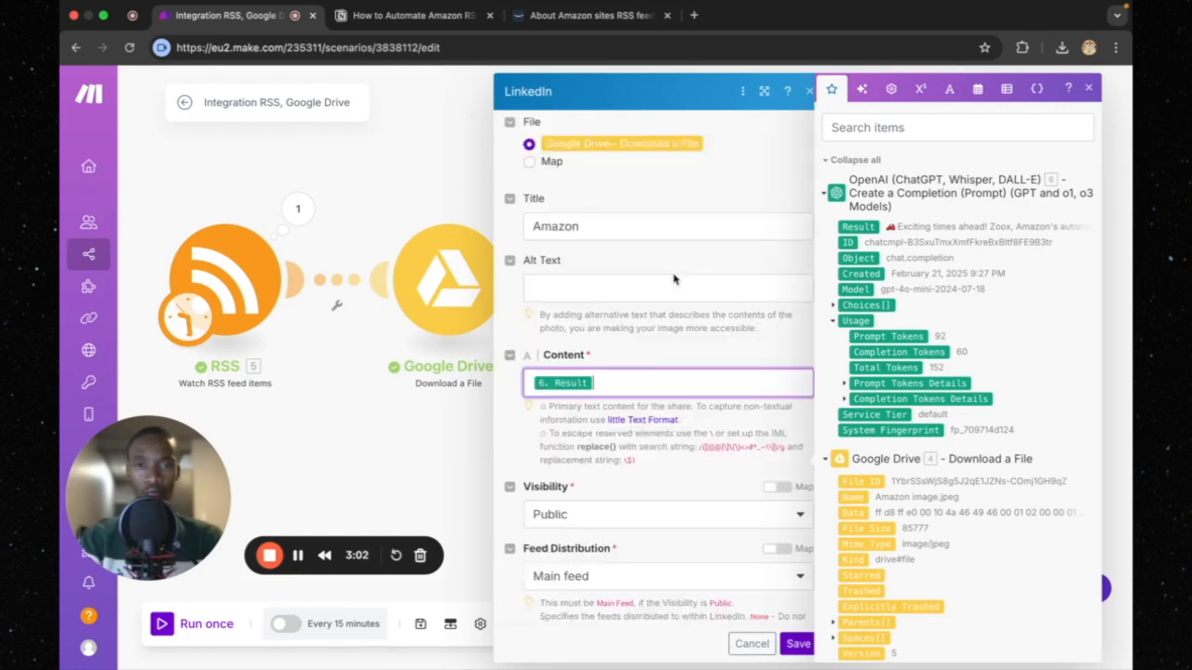
{"action": "left_click", "coordinate": [798, 644]}
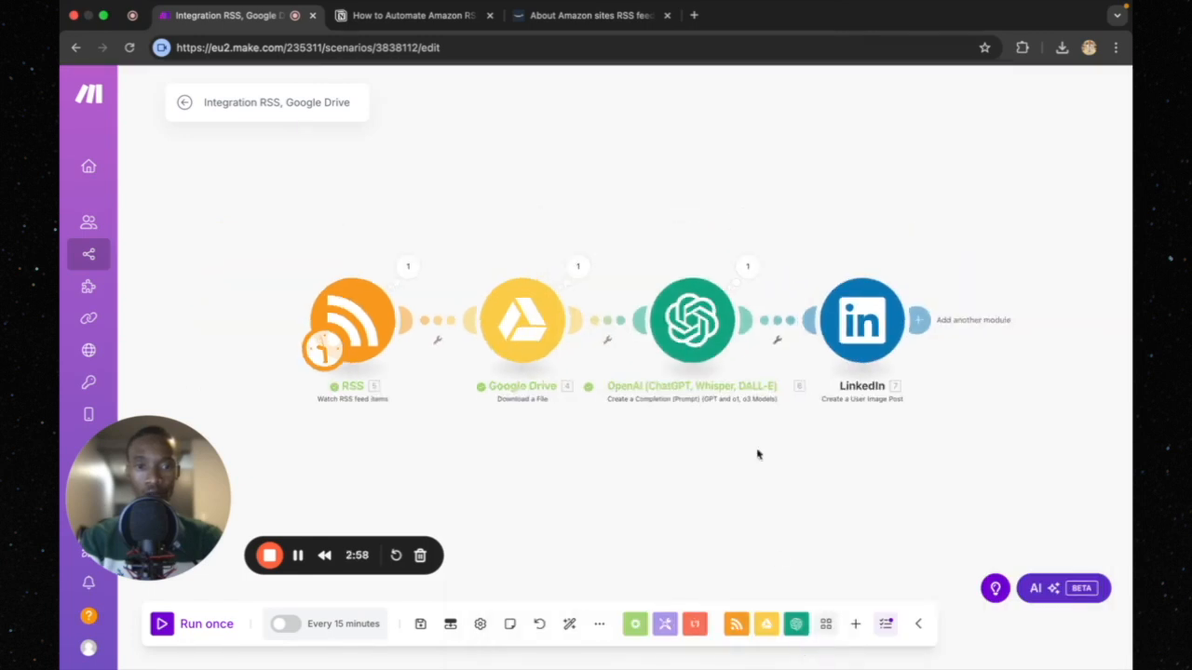
Switch to LinkedIn and look over the profile page before test-running the scenario
{"action": "scroll", "coordinate": [709, 189], "scroll_direction": "up", "scroll_amount": 1}
{"action": "left_click_drag", "start_coordinate": [710, 189], "coordinate": [684, 165]}
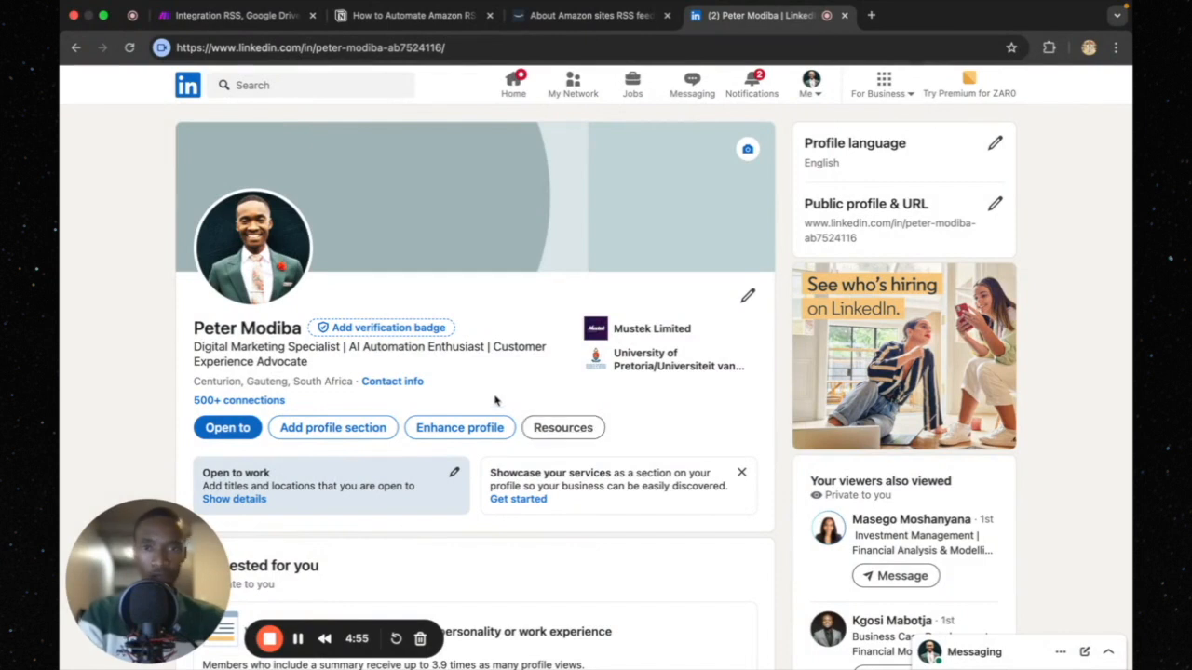
{"action": "scroll", "coordinate": [410, 375], "scroll_direction": "down", "scroll_amount": 1}
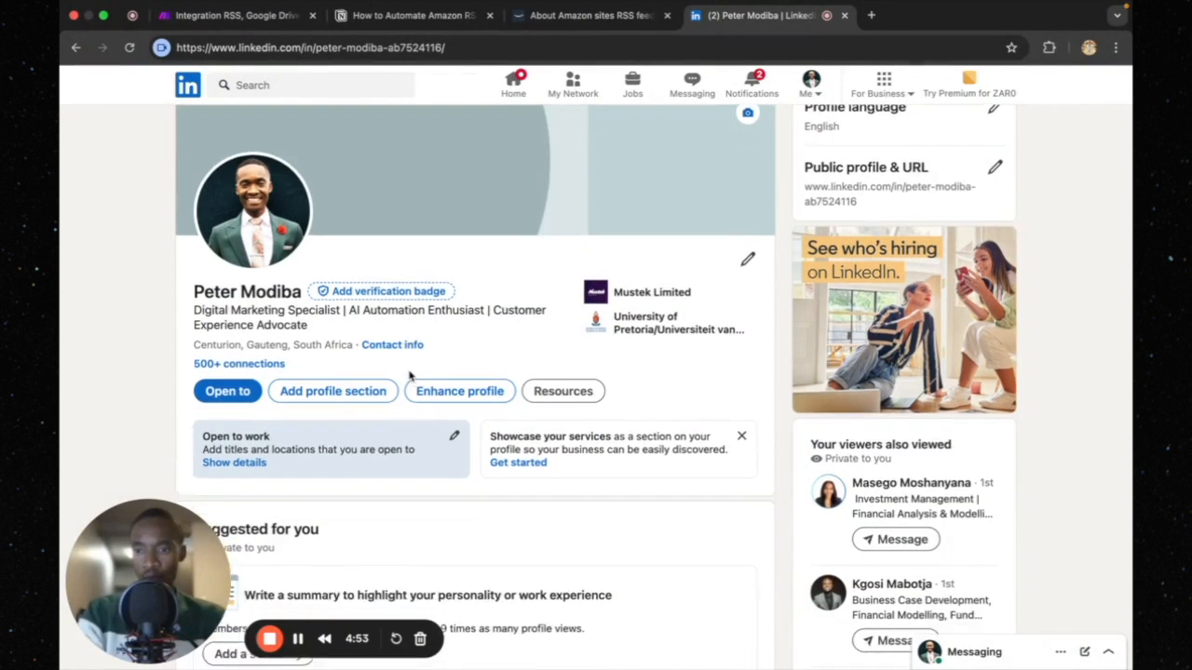
{"action": "scroll", "coordinate": [345, 245], "scroll_direction": "up", "scroll_amount": 1}
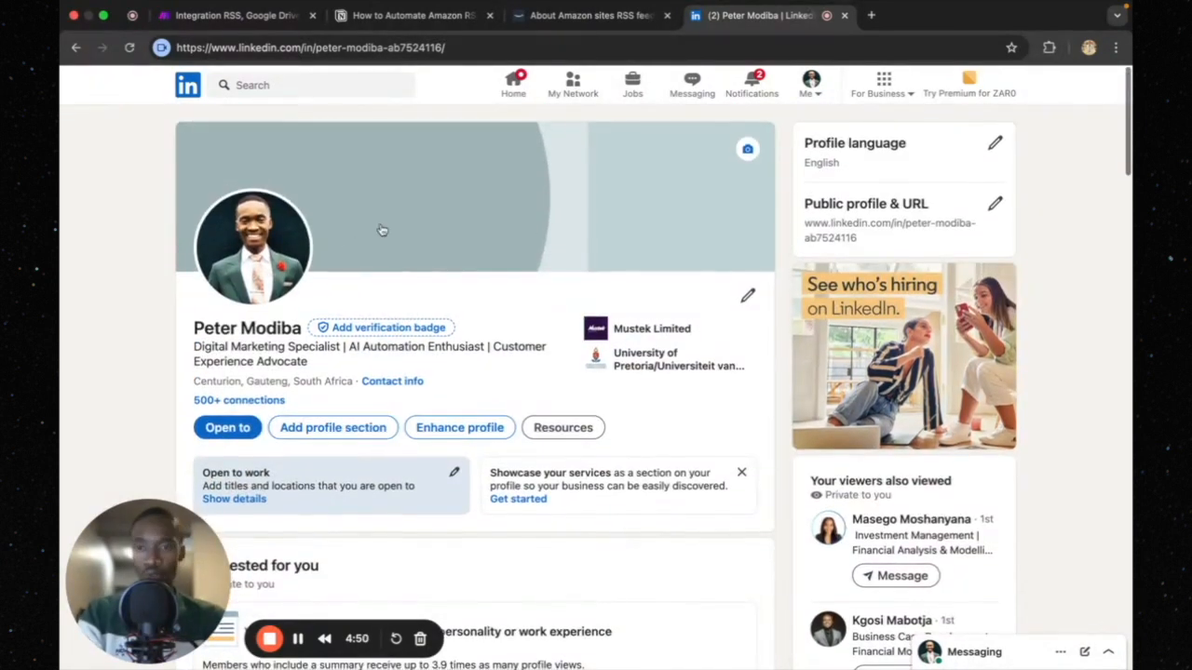
Return to the Make.com scenario and run all four modules once
{"action": "left_click", "coordinate": [235, 16]}
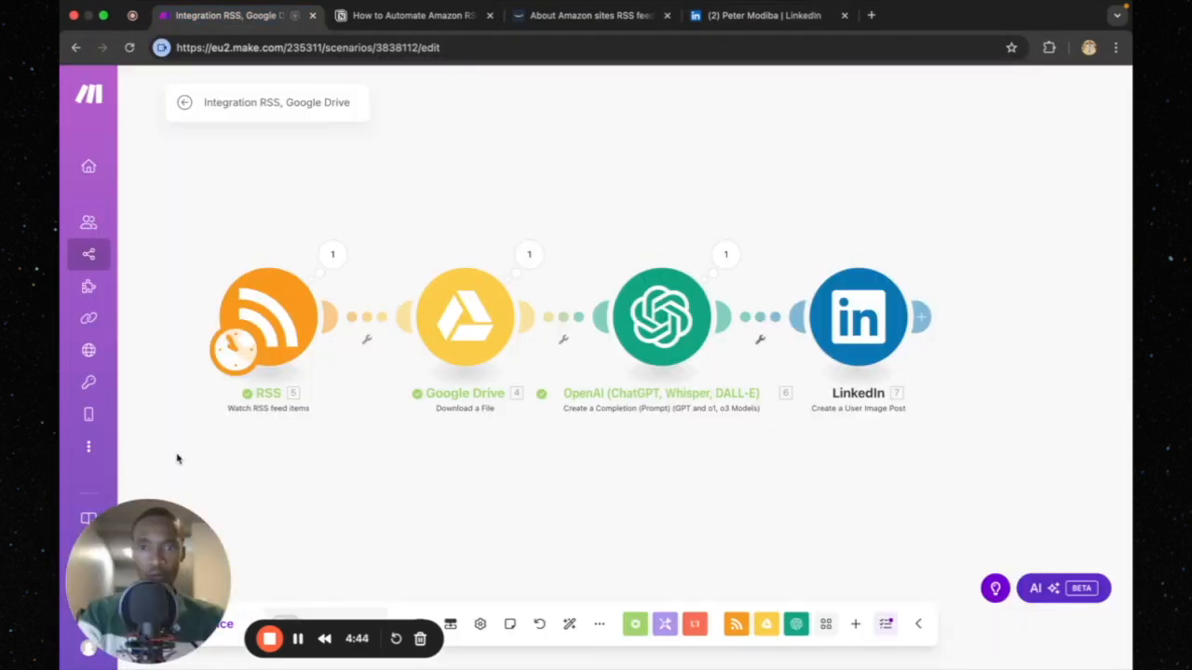
{"action": "left_click_drag", "start_coordinate": [168, 592], "coordinate": [166, 518]}
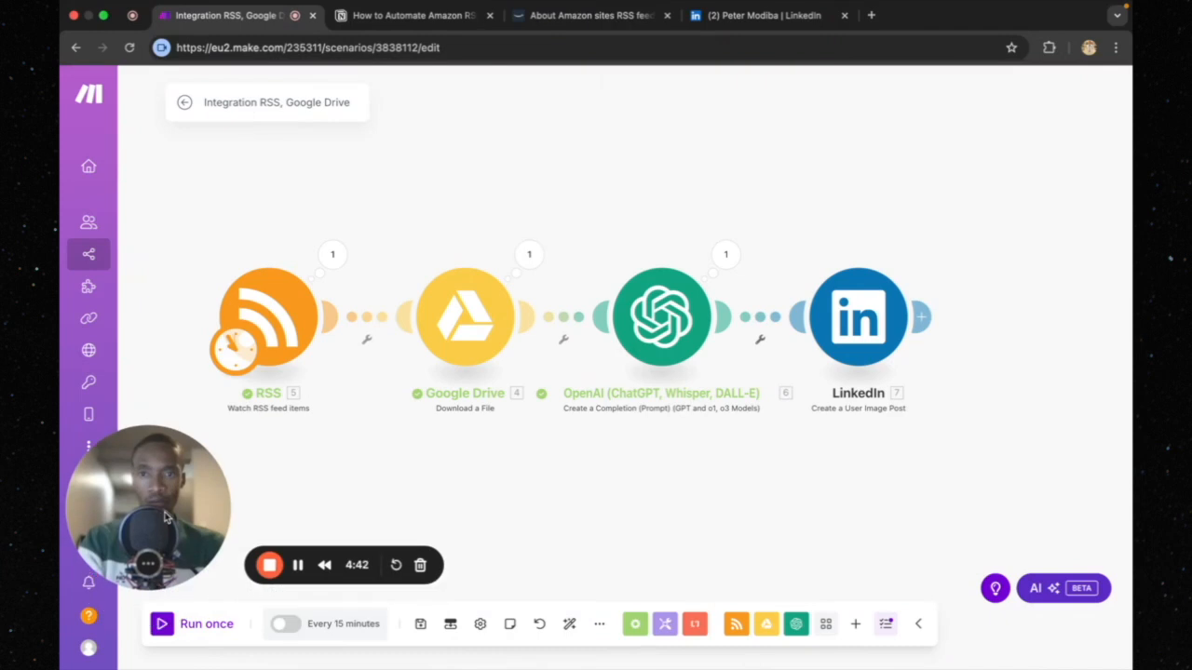
{"action": "left_click", "coordinate": [204, 625]}
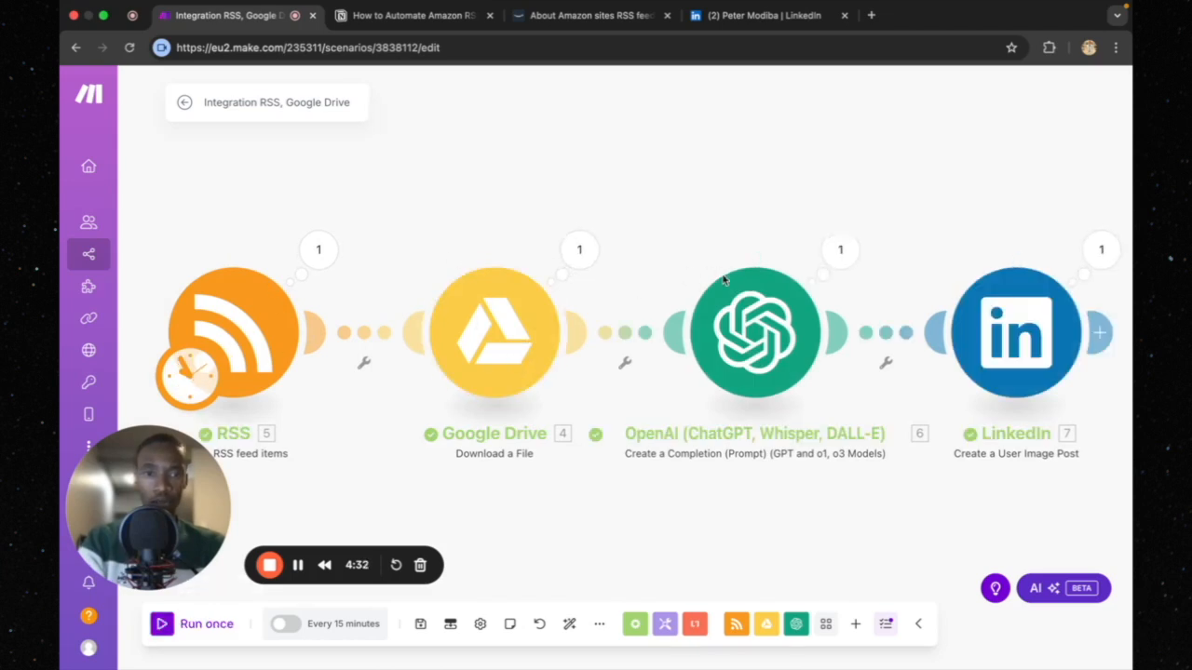
{"action": "left_click_drag", "start_coordinate": [732, 187], "coordinate": [625, 186]}
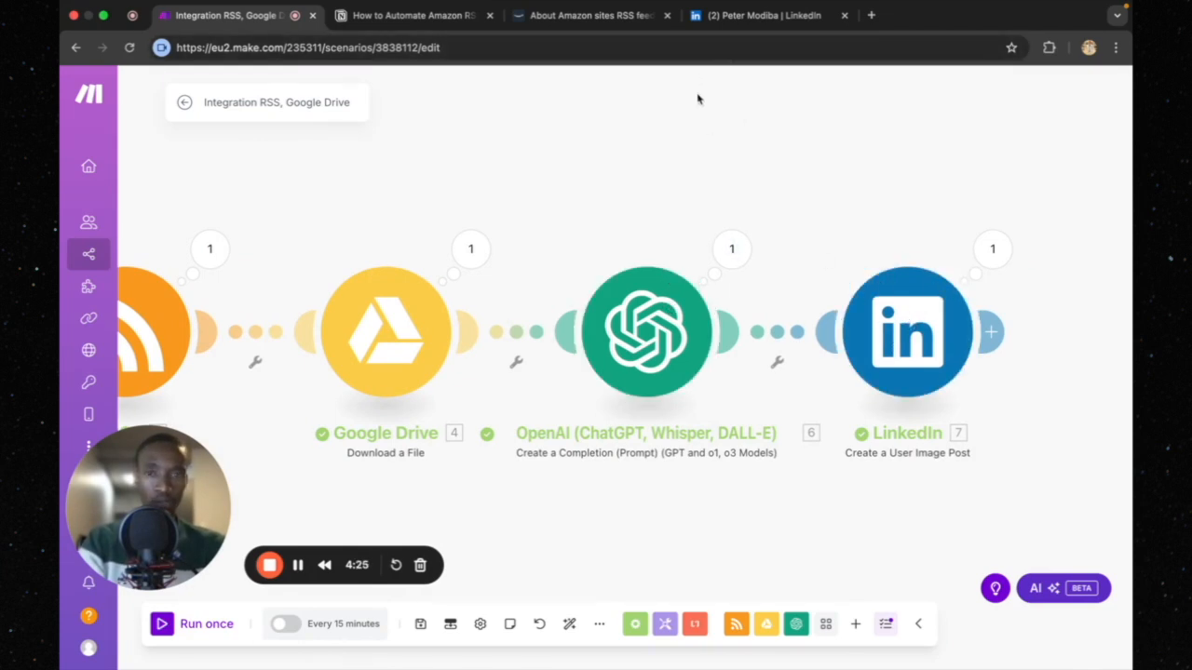
Switch to LinkedIn, reload the profile page, and check the Activity section for the newest post
{"action": "left_click", "coordinate": [735, 19]}
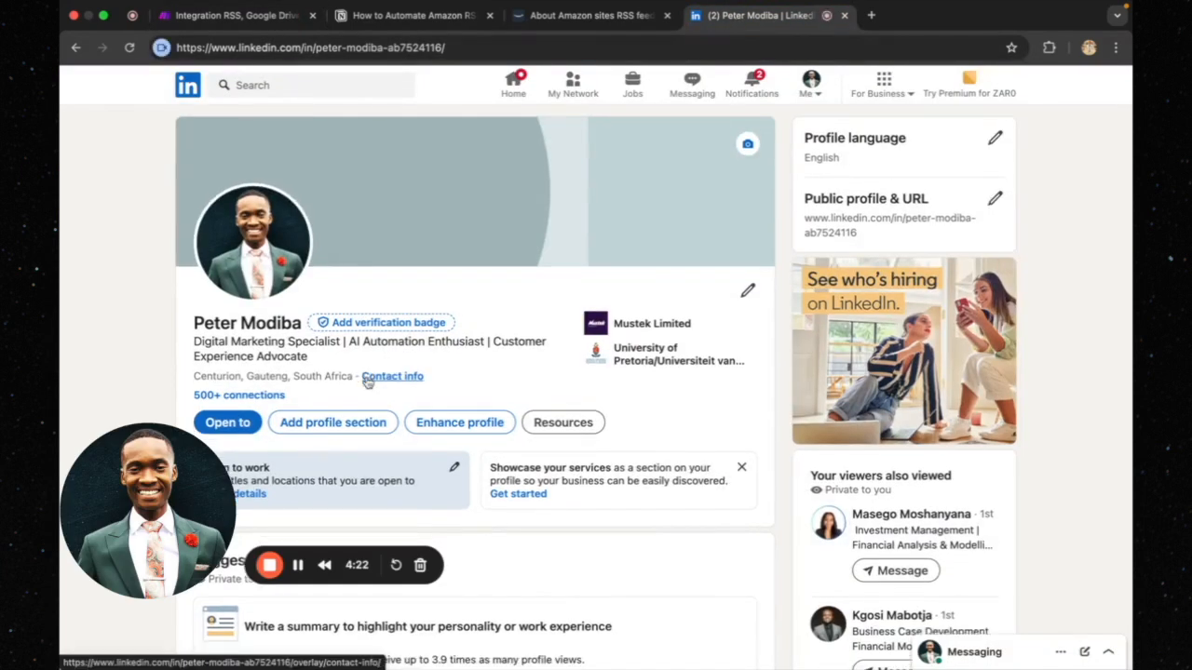
{"action": "scroll", "coordinate": [368, 382], "scroll_direction": "down", "scroll_amount": 5}
{"action": "scroll", "coordinate": [367, 382], "scroll_direction": "down", "scroll_amount": 4}
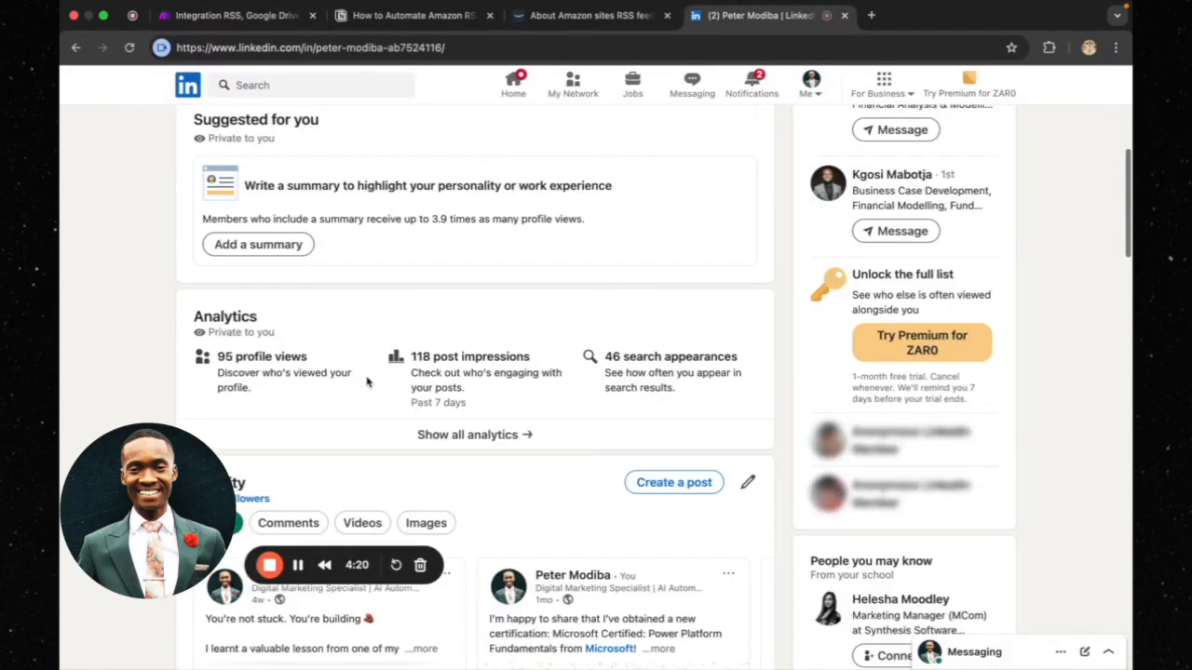
{"action": "left_click", "coordinate": [129, 48]}
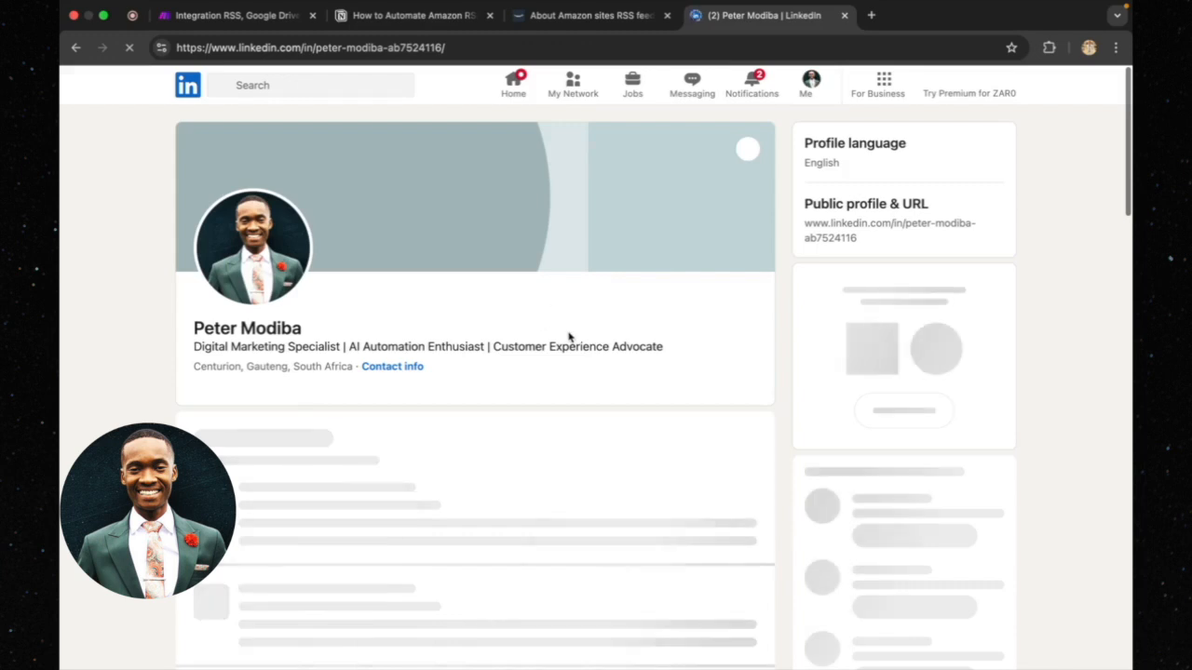
{"action": "scroll", "coordinate": [601, 350], "scroll_direction": "down", "scroll_amount": 1}
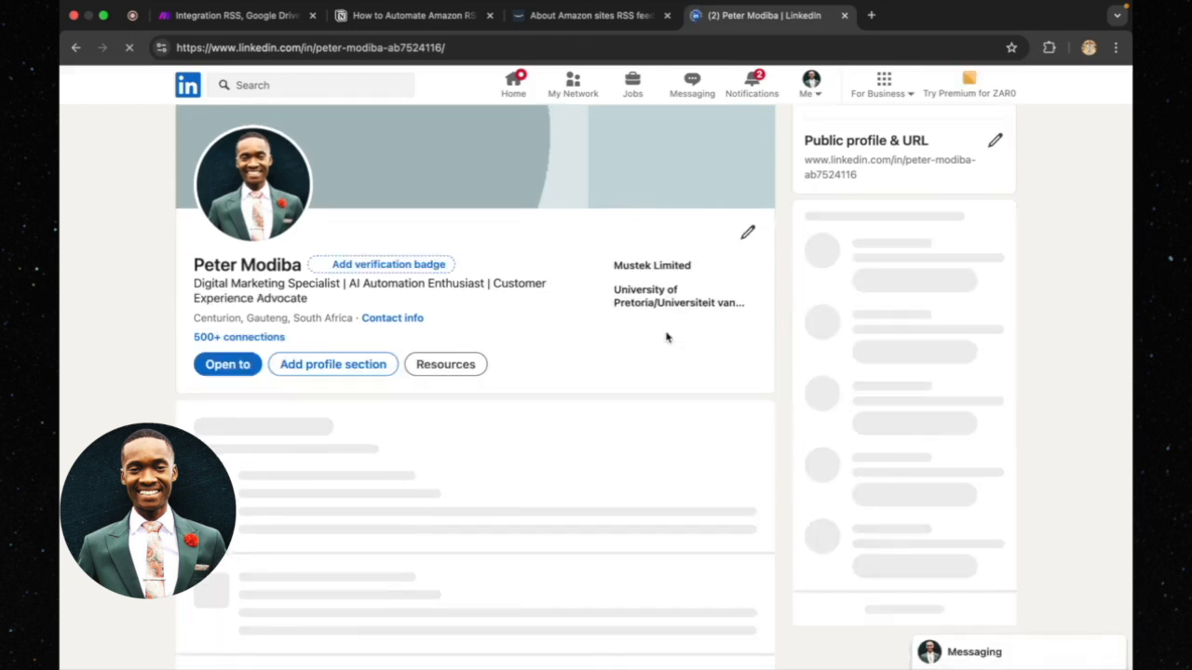
{"action": "scroll", "coordinate": [524, 354], "scroll_direction": "down", "scroll_amount": 1}
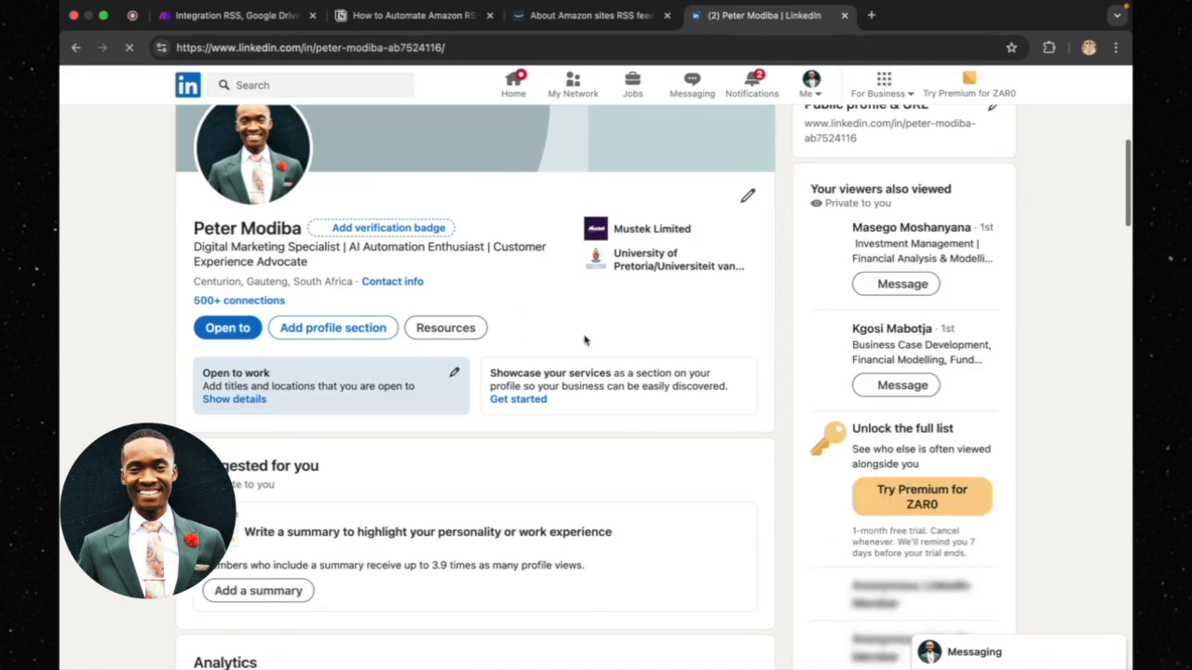
{"action": "scroll", "coordinate": [584, 339], "scroll_direction": "down", "scroll_amount": 10}
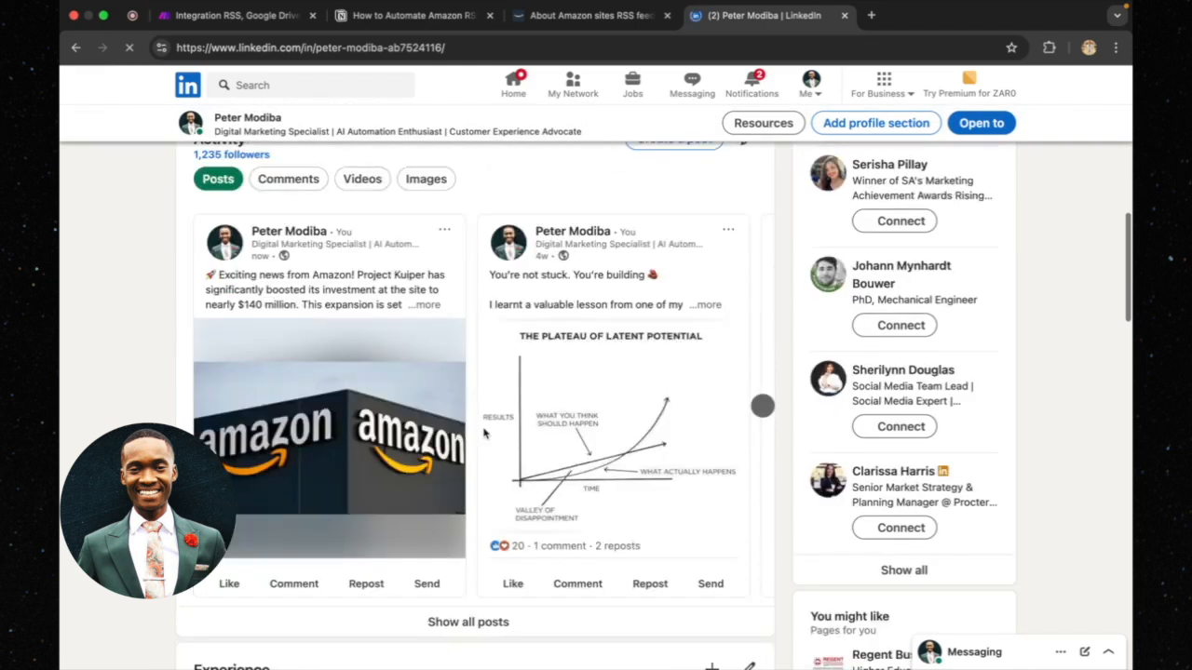